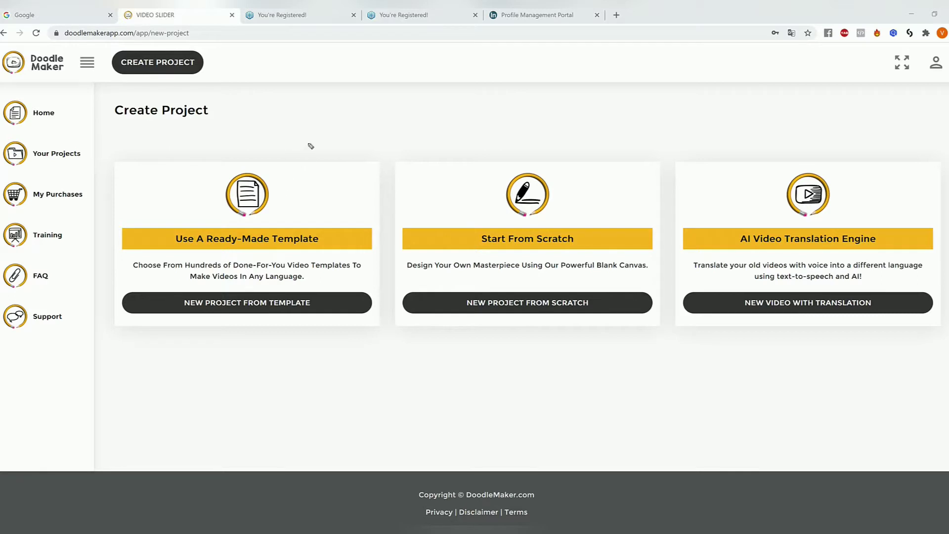
pyautogui.moveTo(320, 124)
pyautogui.mouseDown()
pyautogui.moveTo(269, 190)
pyautogui.moveTo(291, 189)
pyautogui.mouseUp()
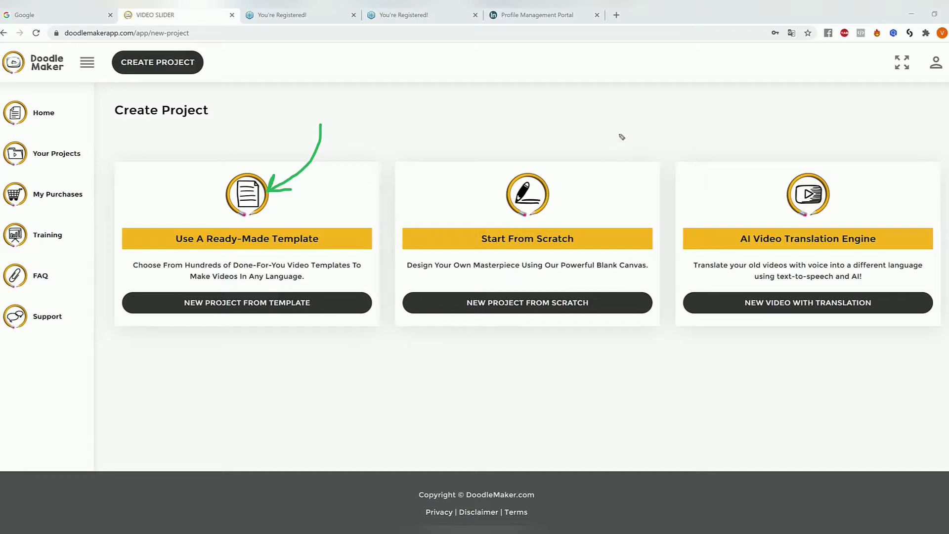
pyautogui.moveTo(634, 124)
pyautogui.mouseDown()
pyautogui.moveTo(623, 173)
pyautogui.moveTo(590, 213)
pyautogui.moveTo(613, 206)
pyautogui.mouseUp()
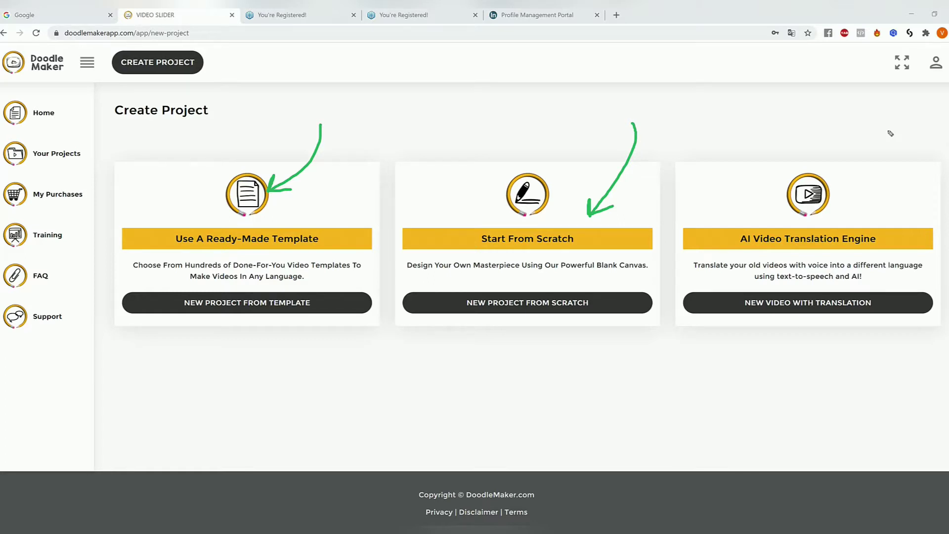
pyautogui.moveTo(879, 132)
pyautogui.mouseDown()
pyautogui.moveTo(889, 180)
pyautogui.moveTo(863, 202)
pyautogui.moveTo(859, 195)
pyautogui.moveTo(853, 216)
pyautogui.moveTo(870, 207)
pyautogui.mouseUp()
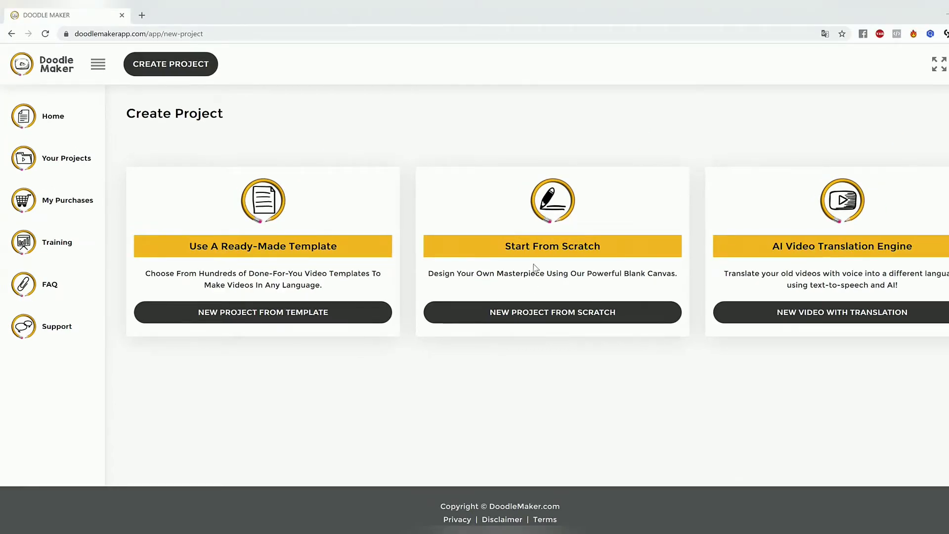
# Step: Open the ready-made template library for a new project and browse the whiteboard templates
pyautogui.moveTo(189, 246); pyautogui.dragTo(336, 246)
pyautogui.click(339, 245)
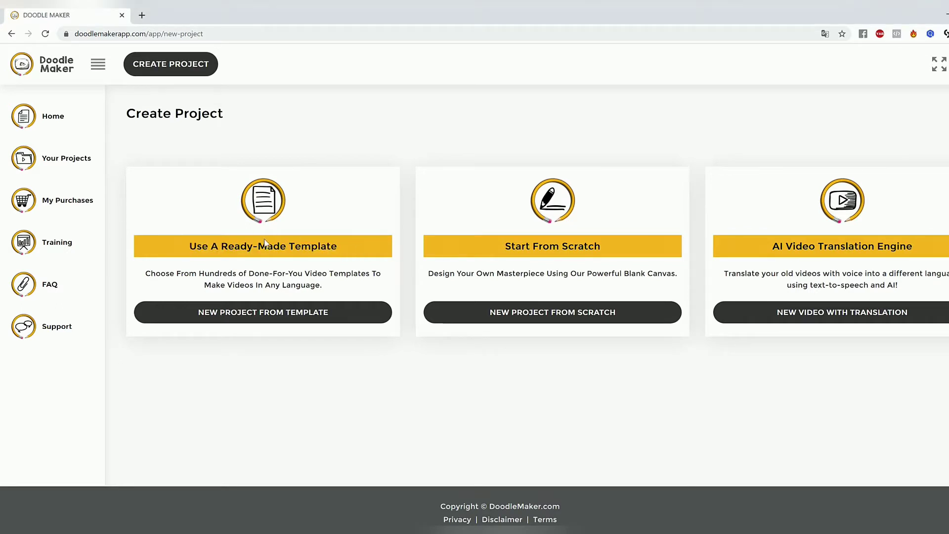
pyautogui.click(259, 316)
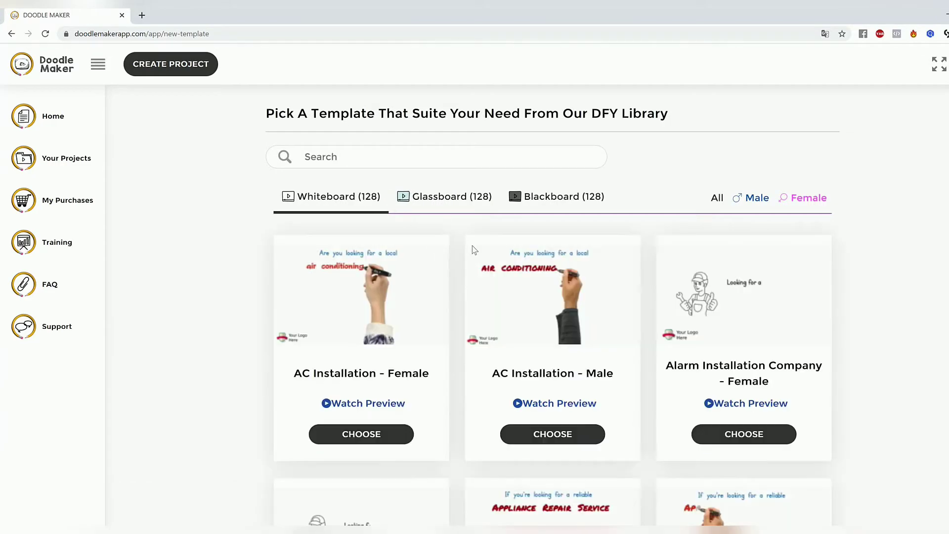
pyautogui.scroll(-17, 471, 250)
pyautogui.scroll(17, 473, 250)
# Step: Start a new project from scratch and title it "8 tips to lose weight"
pyautogui.click(174, 71)
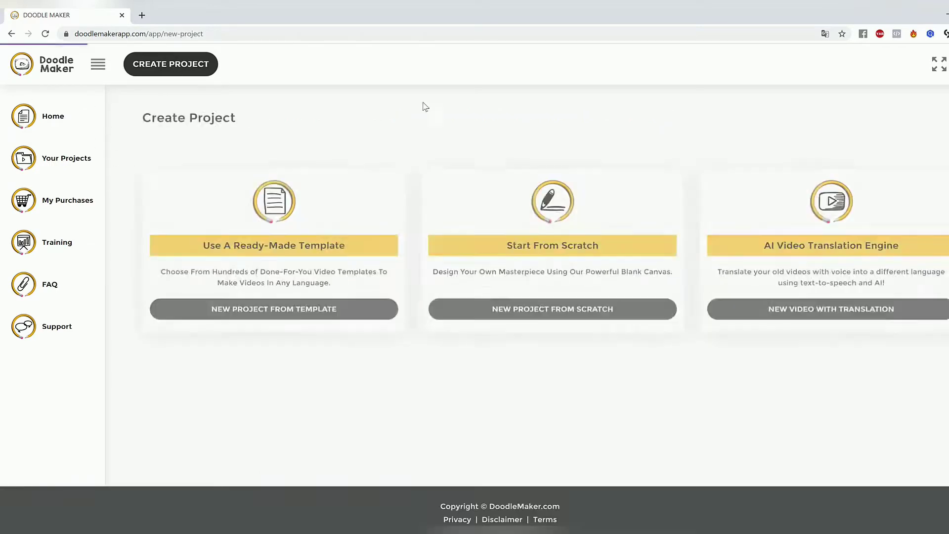
pyautogui.click(555, 315)
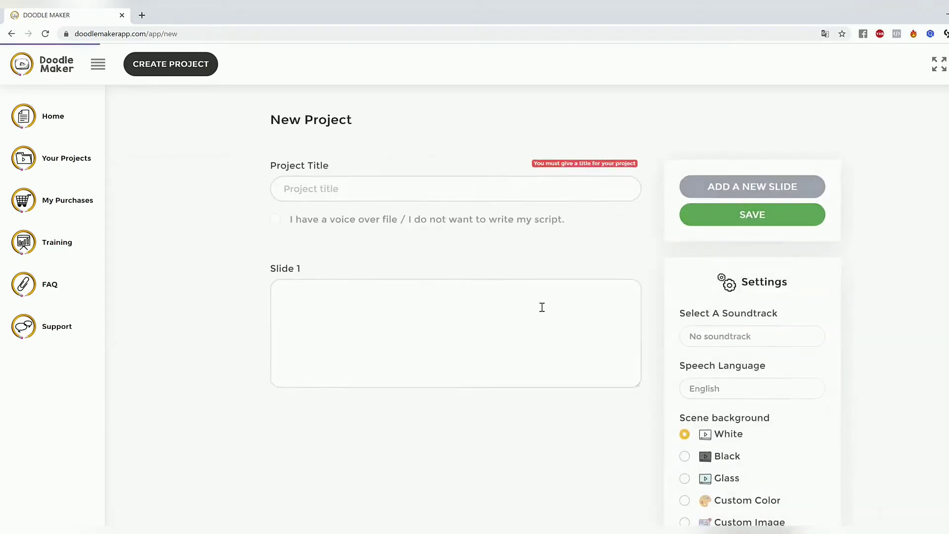
pyautogui.click(387, 173)
pyautogui.write('8 t')
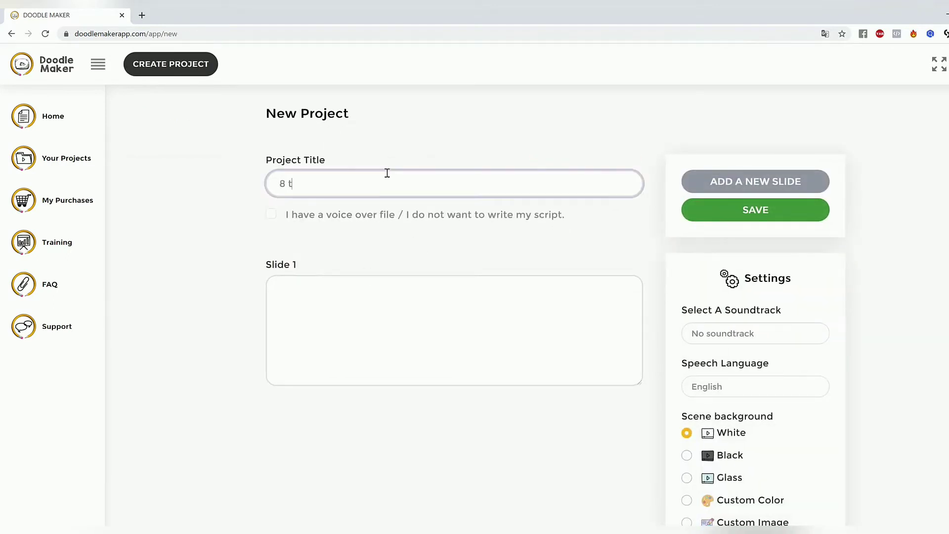
pyautogui.write('ips to lose weight')
# Step: Paste "Eat a high protein breakfast" as the script of slide 1
pyautogui.click(461, 318)
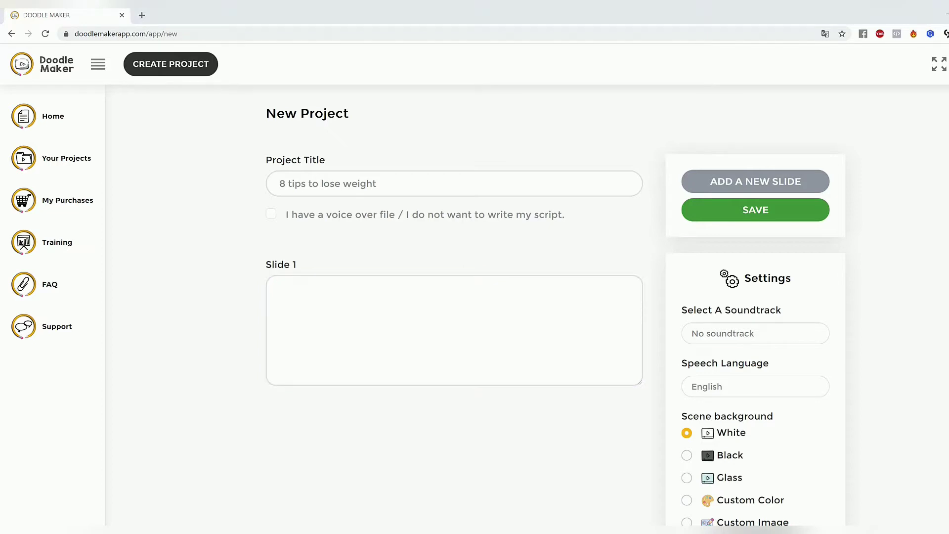
pyautogui.click(446, 307)
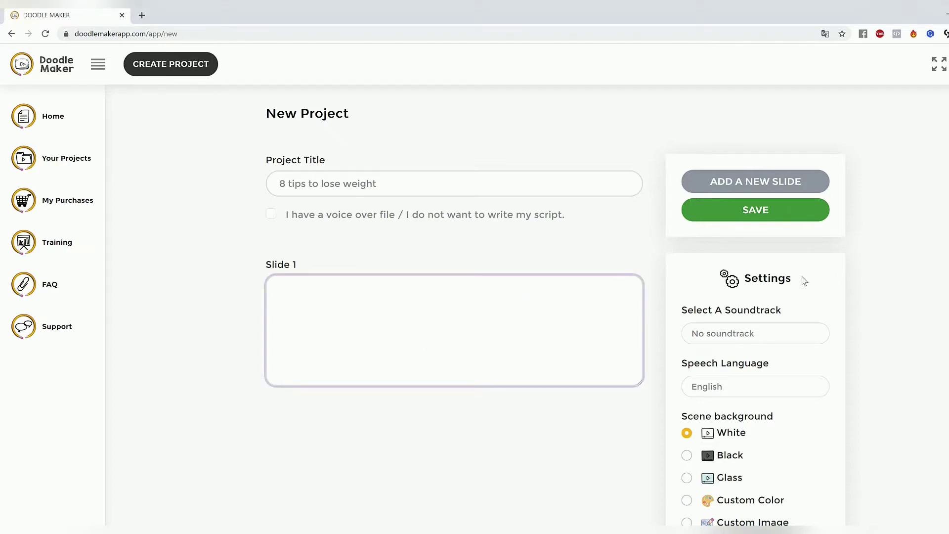
pyautogui.write('Eat a high protein breakfast')
# Step: Add a second slide with the script "Avoid sugary drinks and fruit juice"
pyautogui.click(769, 182)
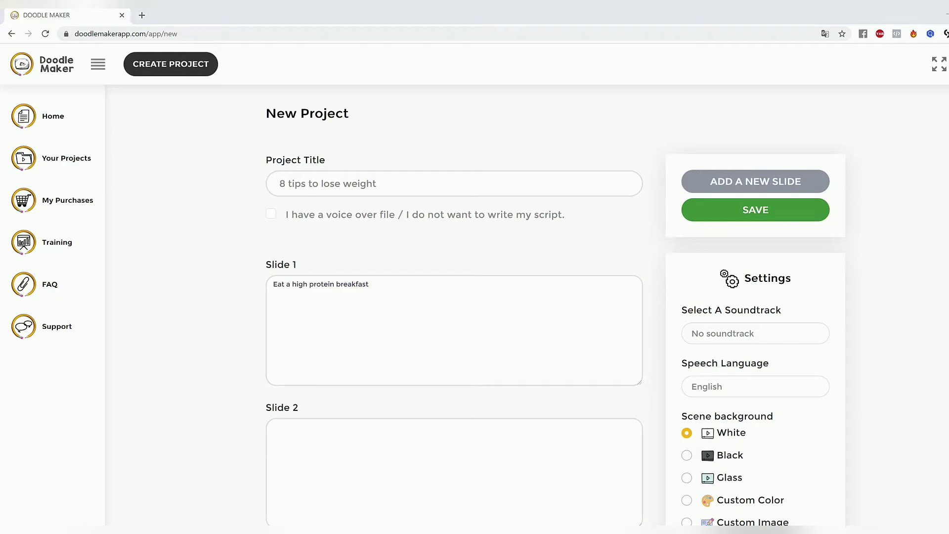
pyautogui.click(381, 449)
pyautogui.write('Avoid sugary drinks and fruit juice')
# Step: Add a third slide with the script "Drink water before meals"
pyautogui.scroll(-2, 559, 334)
pyautogui.scroll(3, 732, 275)
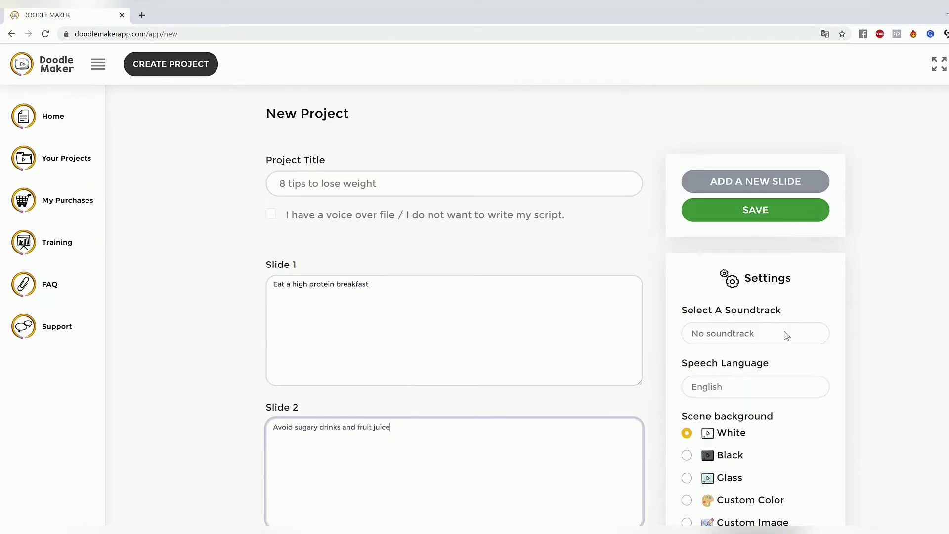
pyautogui.click(756, 187)
pyautogui.scroll(-3, 688, 225)
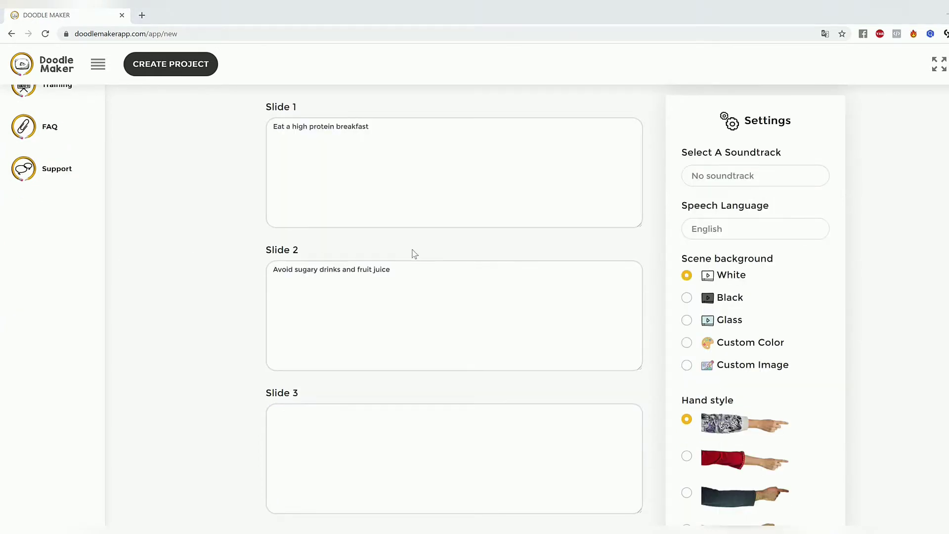
pyautogui.click(395, 463)
pyautogui.write('Drink water before meals')
# Step: Add a fourth slide with the script "Choose fresh organic food"
pyautogui.scroll(-1, 595, 390)
pyautogui.scroll(-2, 595, 390)
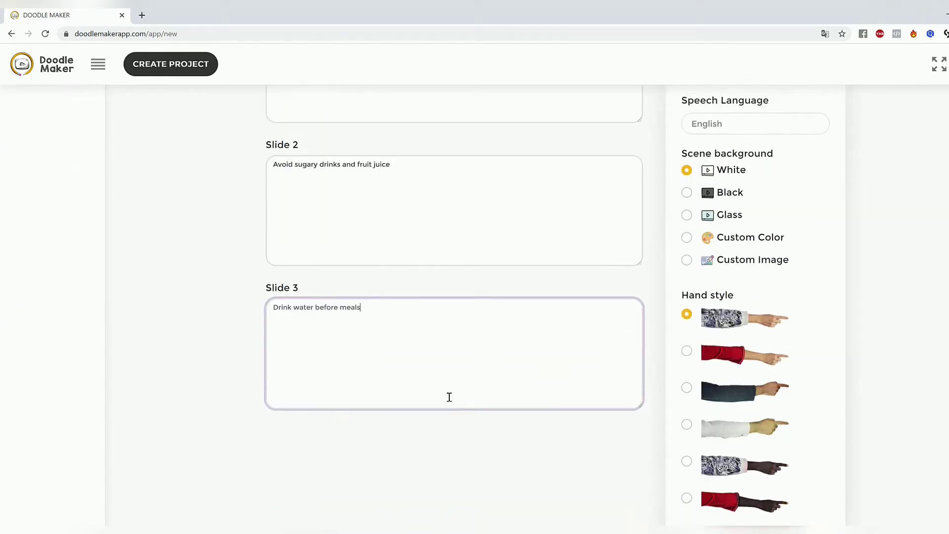
pyautogui.scroll(3, 861, 286)
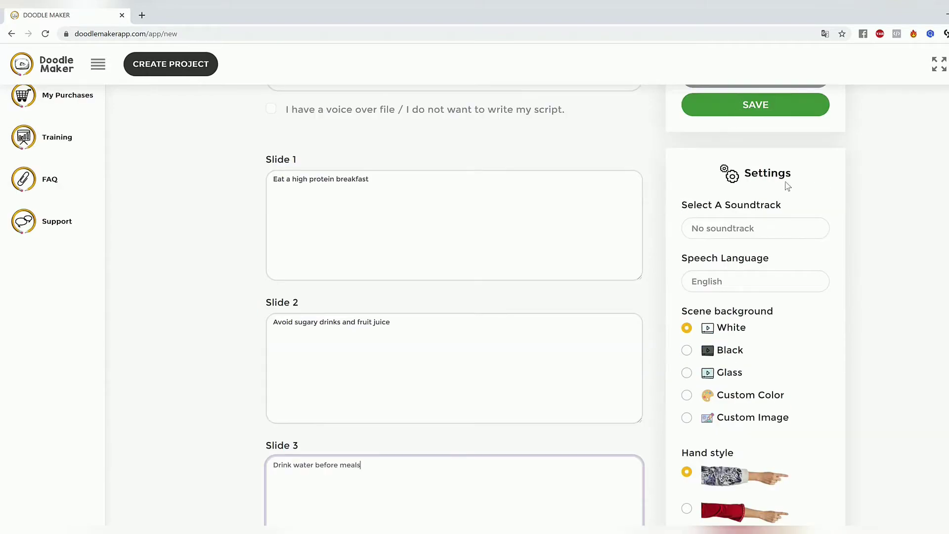
pyautogui.scroll(1, 778, 188)
pyautogui.scroll(-4, 559, 274)
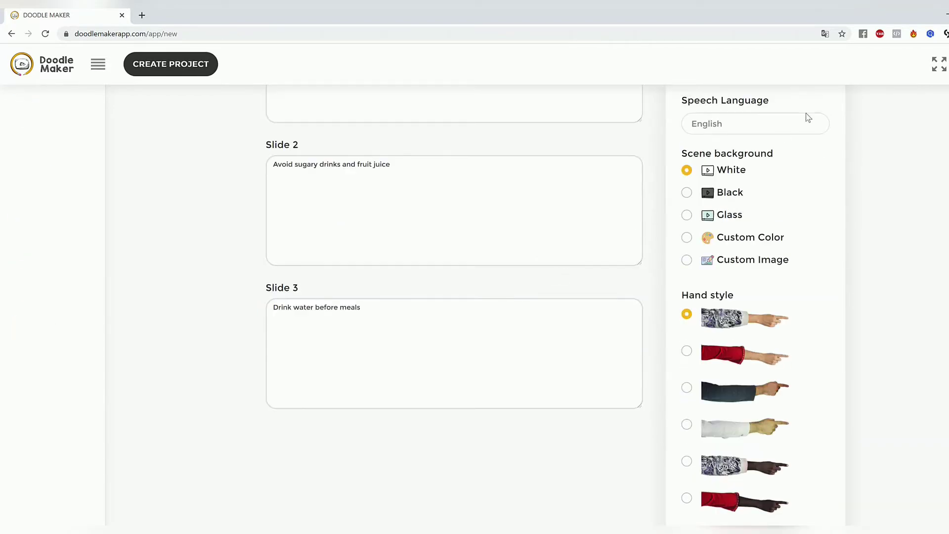
pyautogui.scroll(4, 805, 118)
pyautogui.click(748, 129)
pyautogui.scroll(-6, 519, 282)
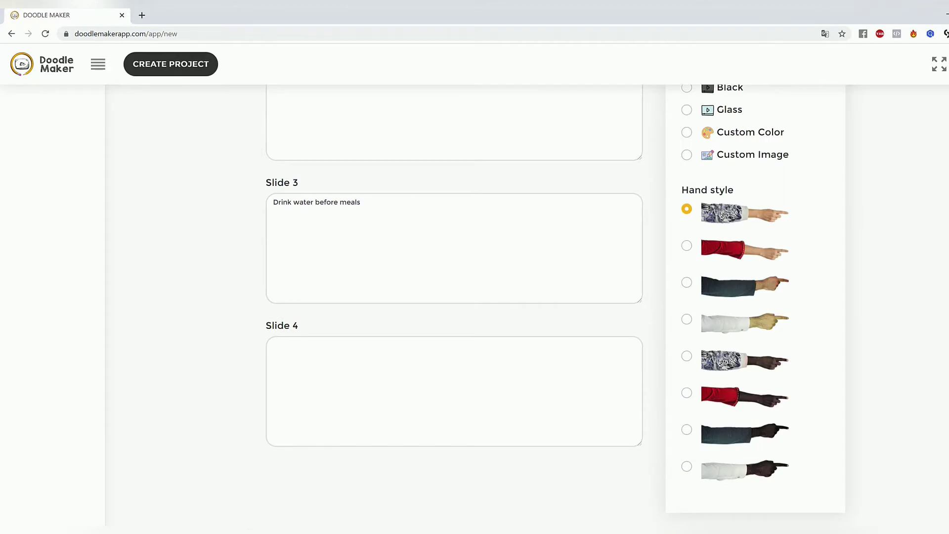
pyautogui.click(479, 365)
pyautogui.write('Choose fresh organic food')
# Step: Add a fifth slide with the script "Eat soluble fiber"
pyautogui.scroll(7, 840, 285)
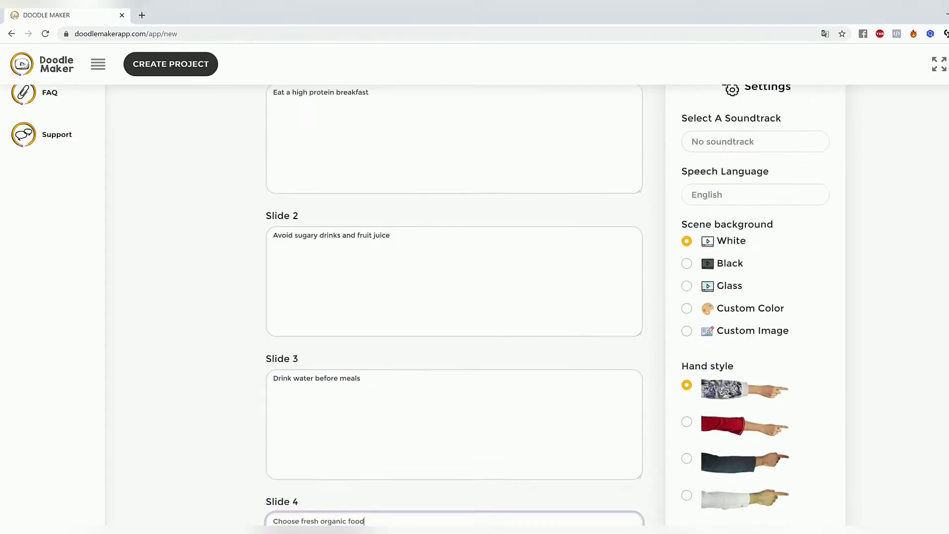
pyautogui.scroll(-6, 458, 262)
pyautogui.scroll(-3, 458, 262)
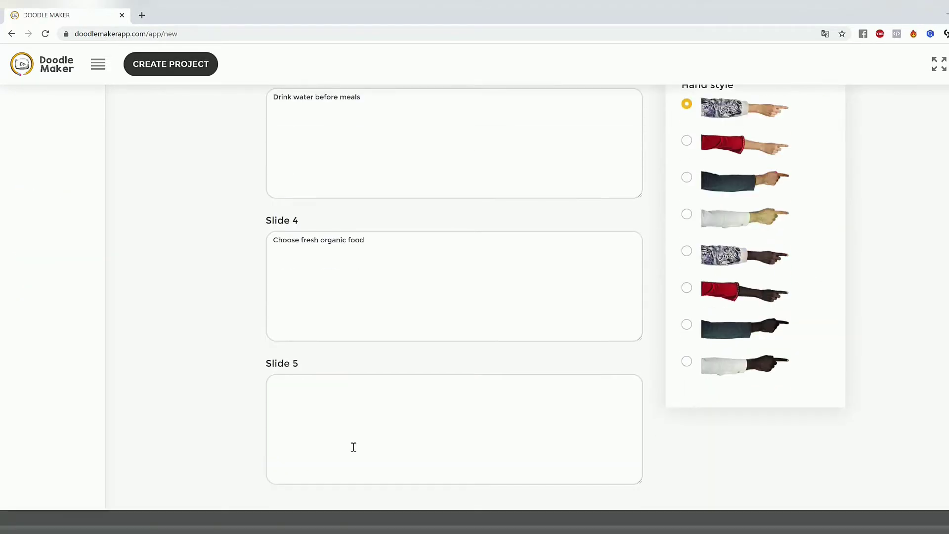
pyautogui.click(353, 447)
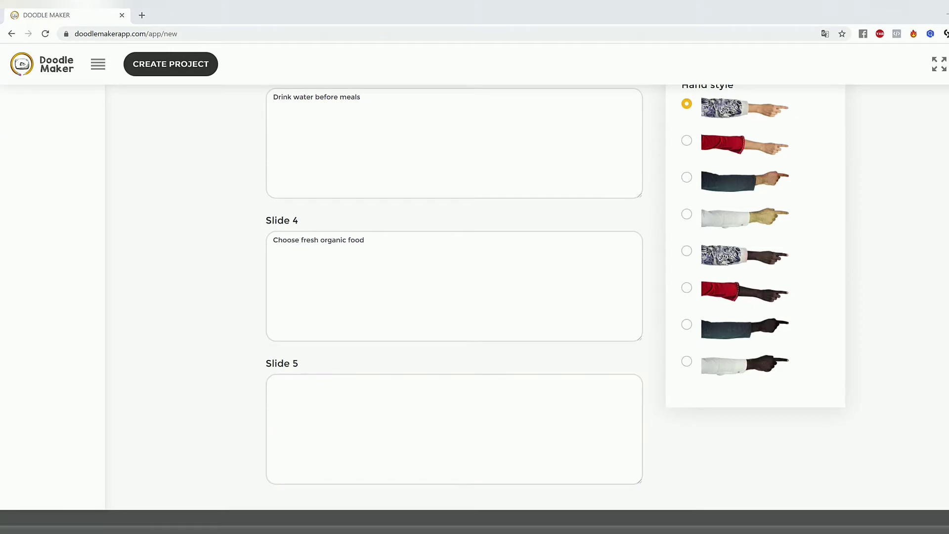
pyautogui.write('Eat healthy food')
# Step: Add a sixth slide with the script "Drink tea"
pyautogui.scroll(10, 906, 317)
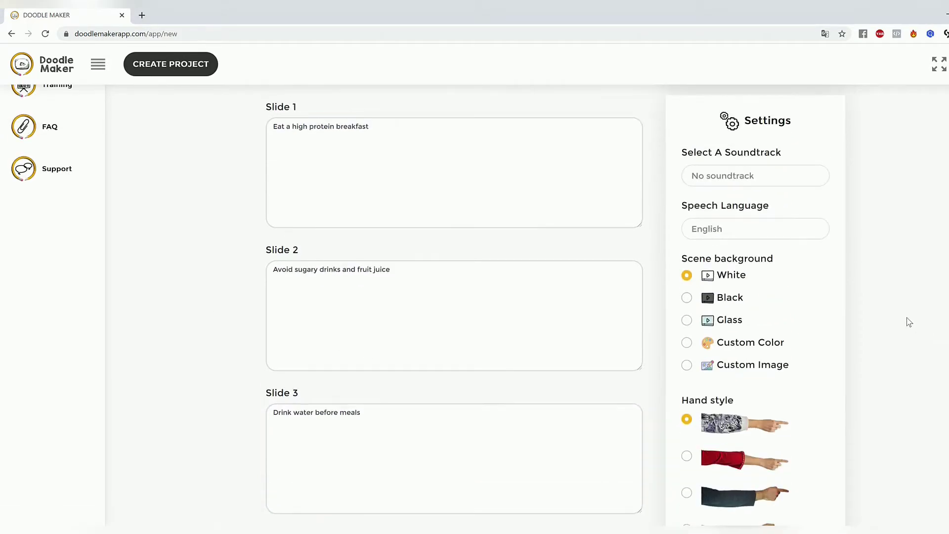
pyautogui.click(767, 195)
pyautogui.scroll(-10, 420, 299)
pyautogui.click(402, 360)
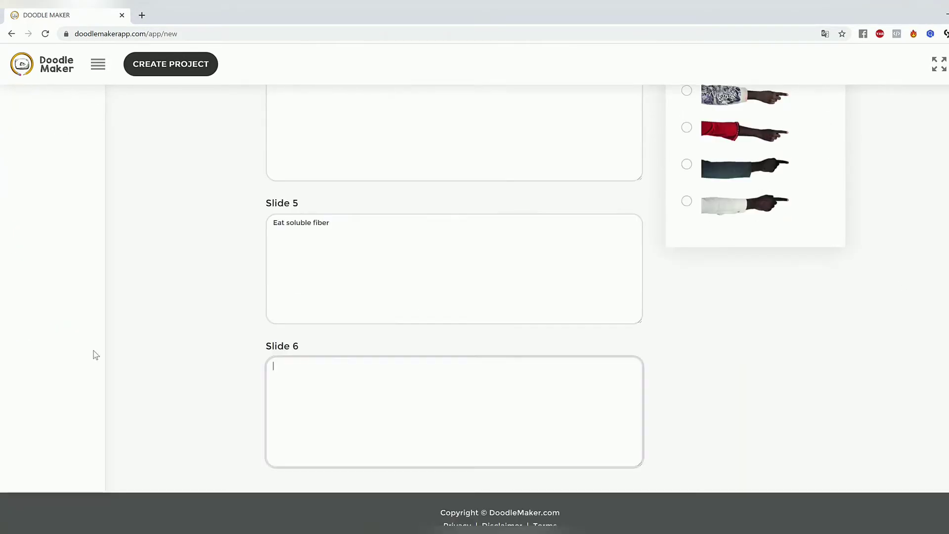
pyautogui.click(370, 436)
pyautogui.write('Drink tea')
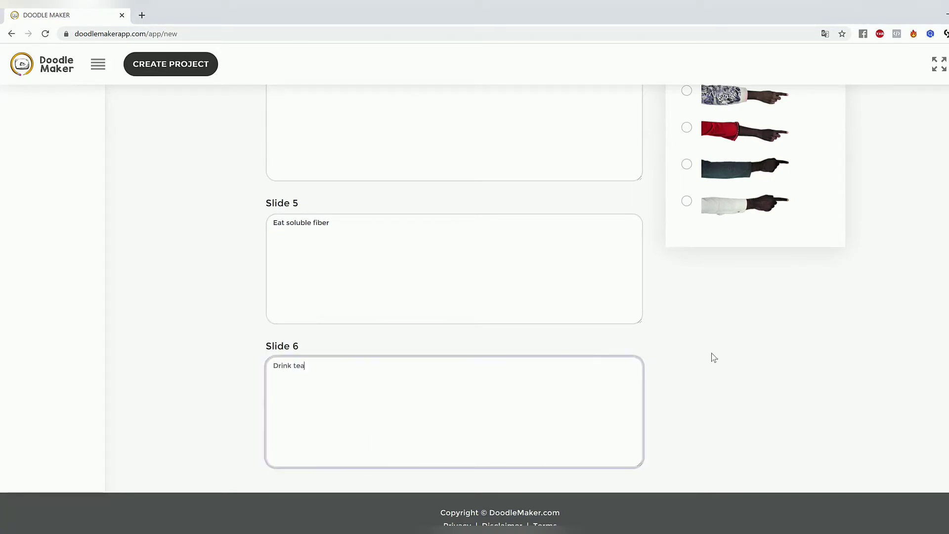
# Step: Add a seventh slide with the script "Base your diet on whole foods"
pyautogui.scroll(7, 716, 355)
pyautogui.scroll(5, 724, 337)
pyautogui.click(698, 118)
pyautogui.scroll(-12, 598, 218)
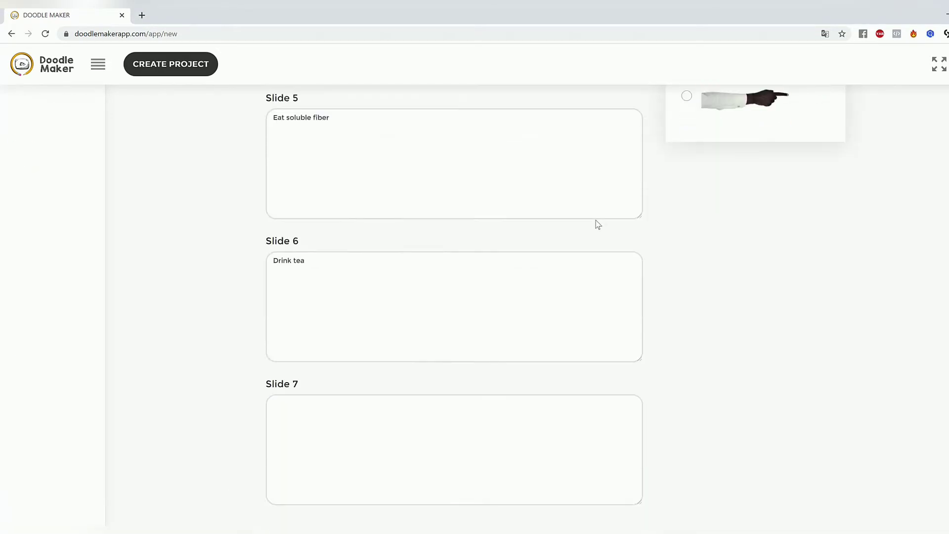
pyautogui.click(407, 442)
pyautogui.hotkey('alt', 'Tab')
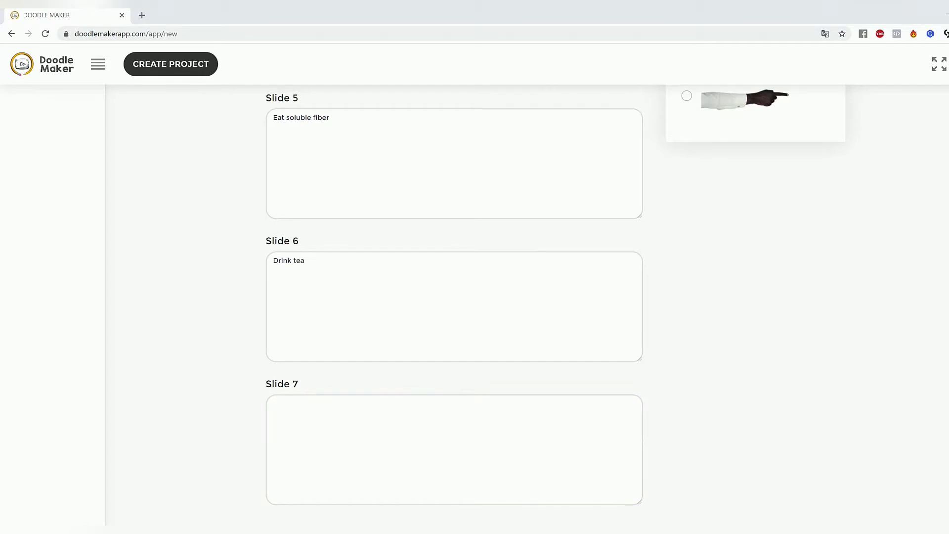
pyautogui.click(489, 441)
pyautogui.hotkey('ctrl', 'v')
# Step: Add an eighth slide and paste the last weight-loss tip into it as the script
pyautogui.scroll(12, 907, 415)
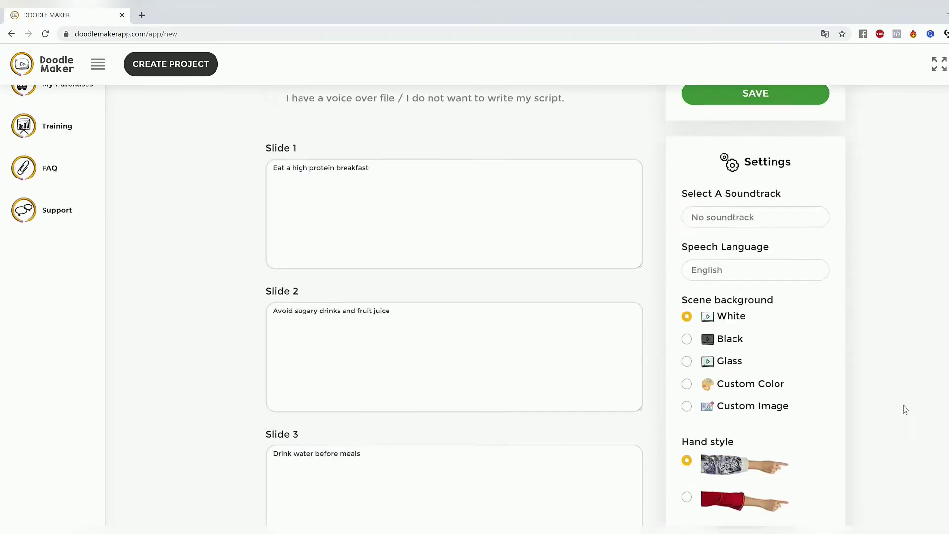
pyautogui.click(764, 187)
pyautogui.scroll(-12, 474, 440)
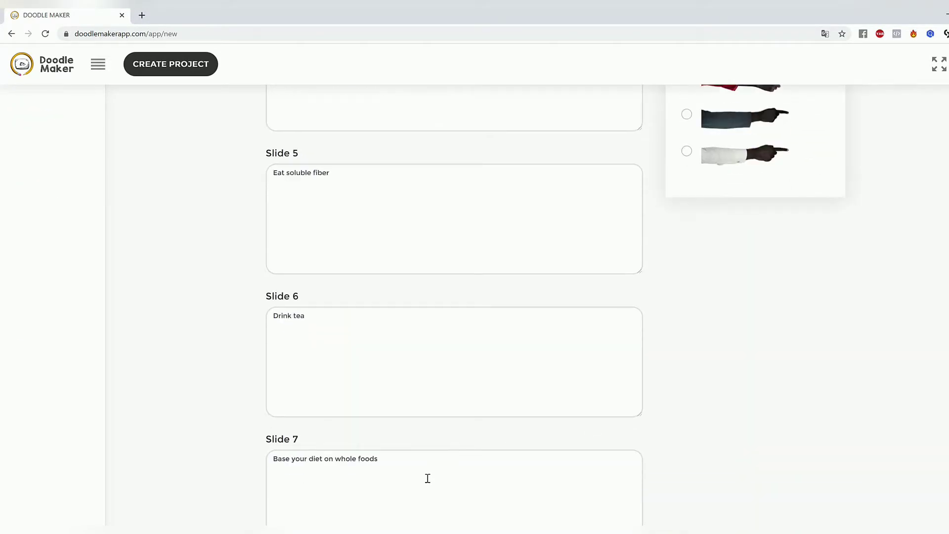
pyautogui.scroll(-4, 426, 477)
pyautogui.click(435, 388)
pyautogui.hotkey('alt', 'Tab')
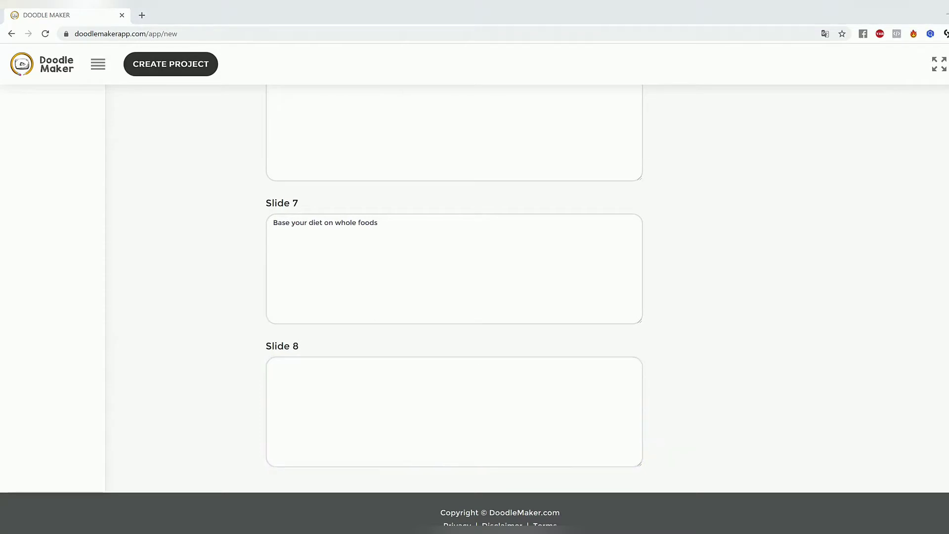
pyautogui.click(496, 432)
pyautogui.write('Eat slowly')
# Step: Examine the project settings for soundtrack, speech language, scene background and hand style
pyautogui.scroll(8, 822, 419)
pyautogui.scroll(2, 824, 381)
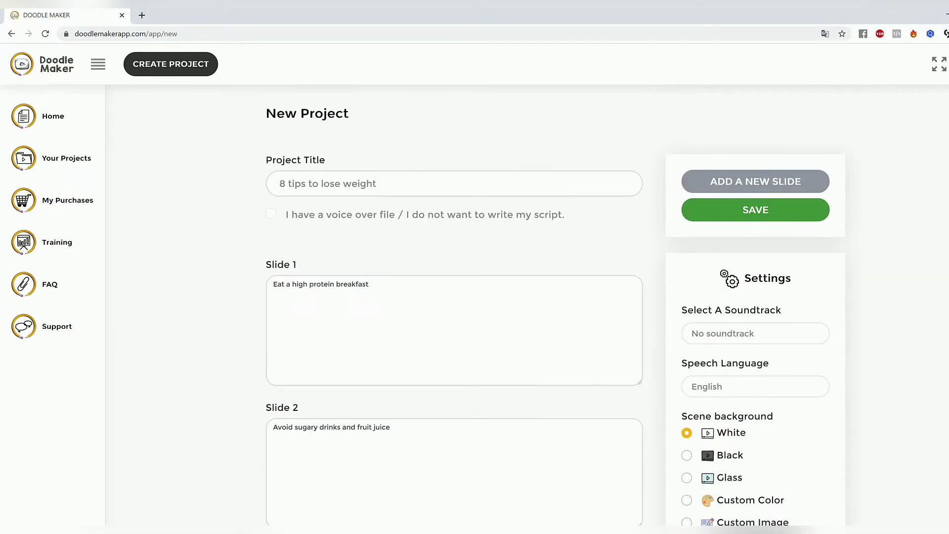
pyautogui.scroll(-1, 884, 304)
pyautogui.scroll(-3, 914, 345)
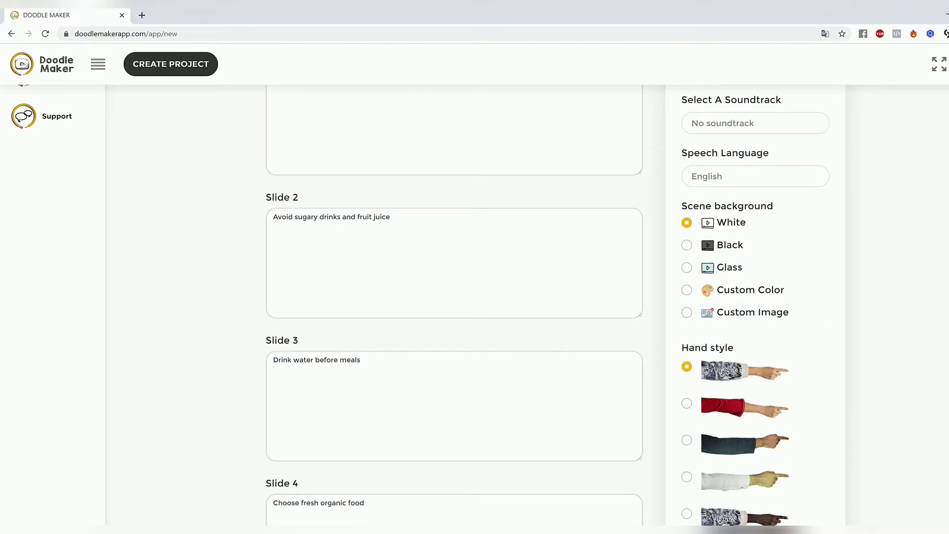
pyautogui.scroll(-5, 805, 274)
pyautogui.scroll(3, 822, 328)
pyautogui.scroll(-2, 759, 275)
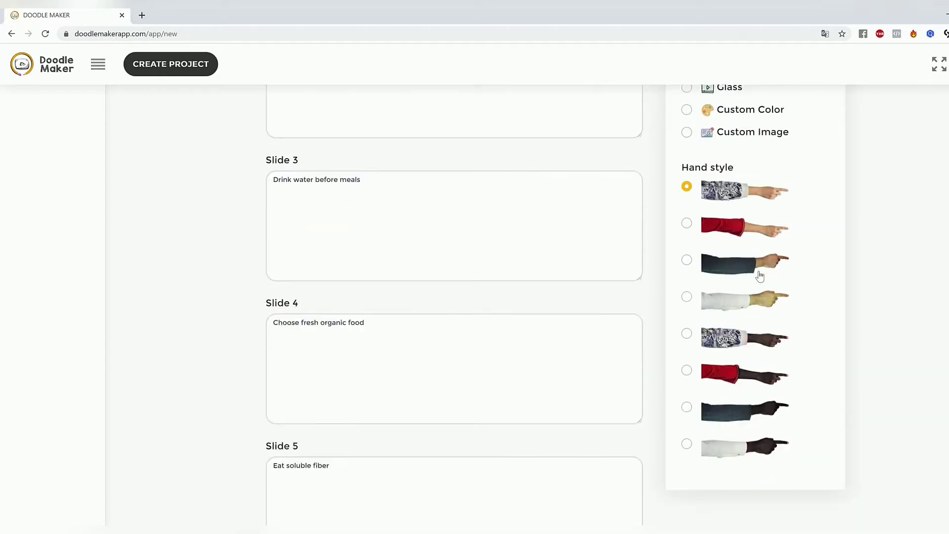
pyautogui.scroll(2, 761, 405)
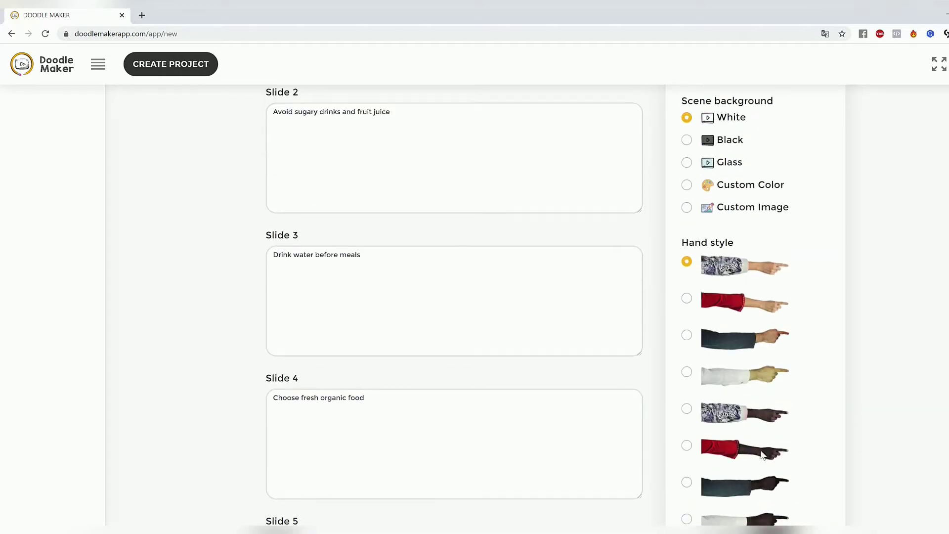
pyautogui.scroll(-2, 855, 307)
pyautogui.scroll(8, 828, 328)
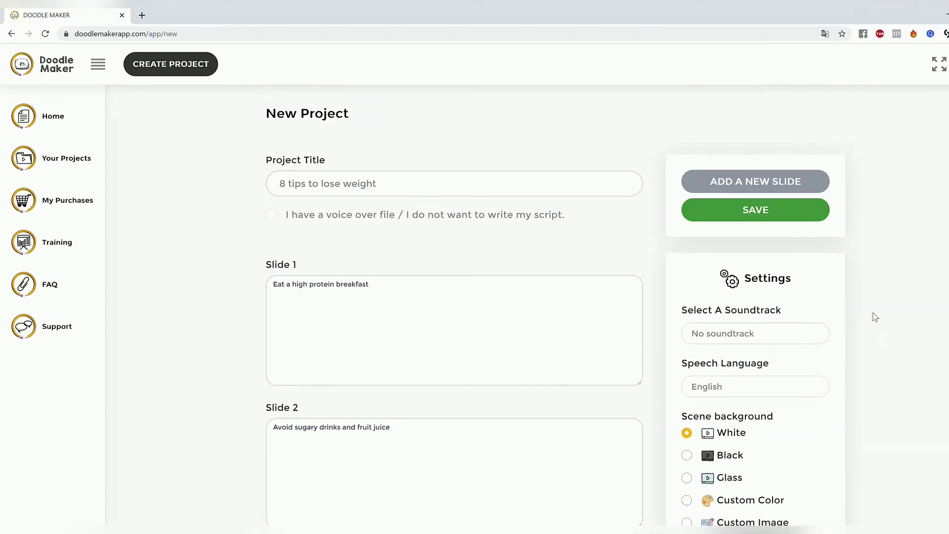
pyautogui.moveTo(695, 310); pyautogui.dragTo(855, 305)
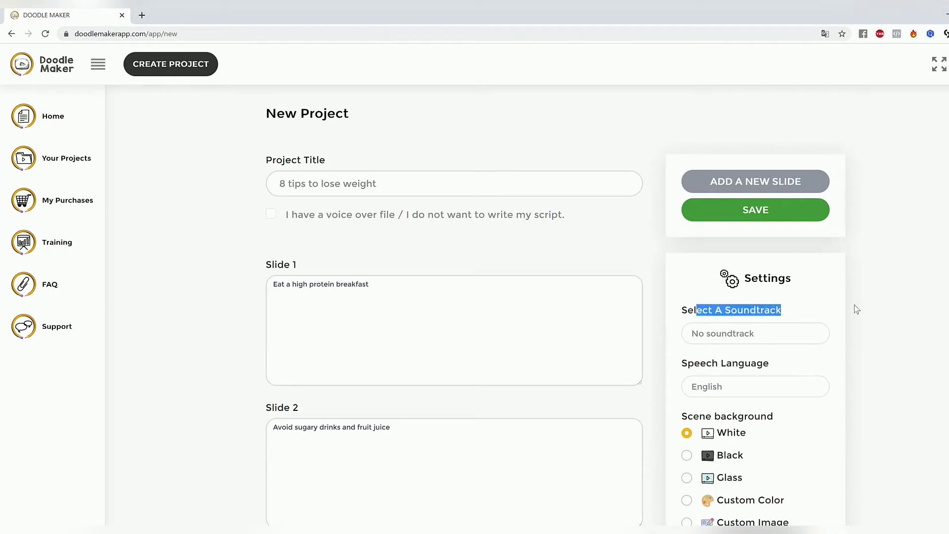
pyautogui.click(855, 305)
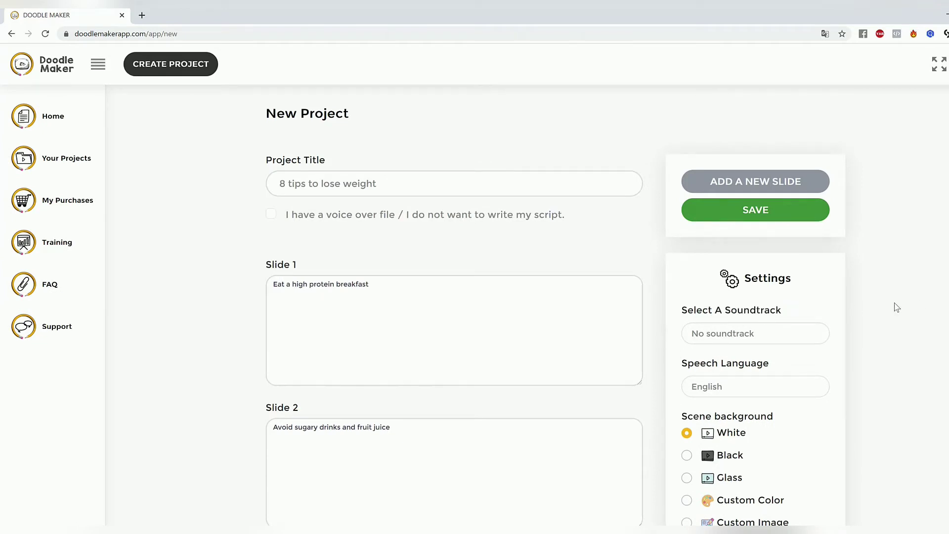
# Step: Examine the available speech languages in the project settings
pyautogui.moveTo(712, 363); pyautogui.dragTo(791, 368)
pyautogui.click(732, 389)
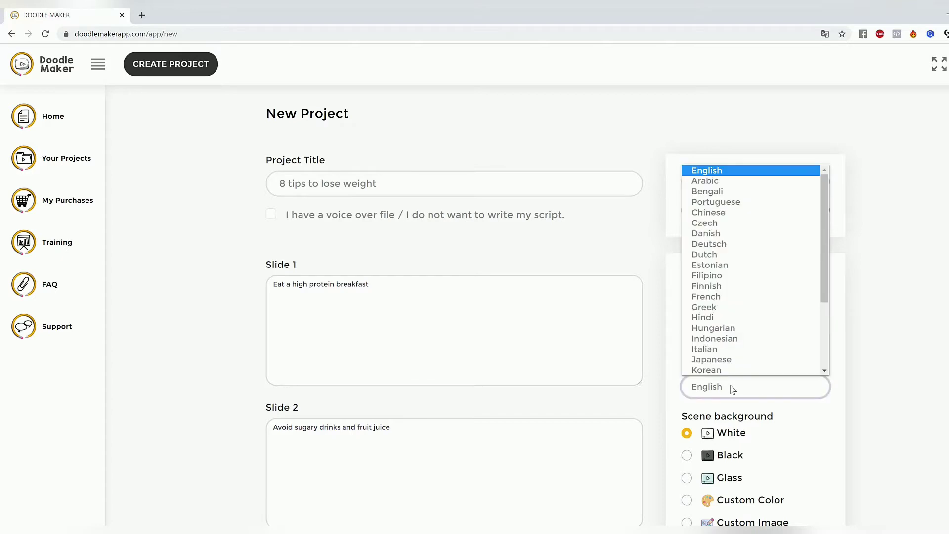
pyautogui.moveTo(826, 239); pyautogui.dragTo(828, 204)
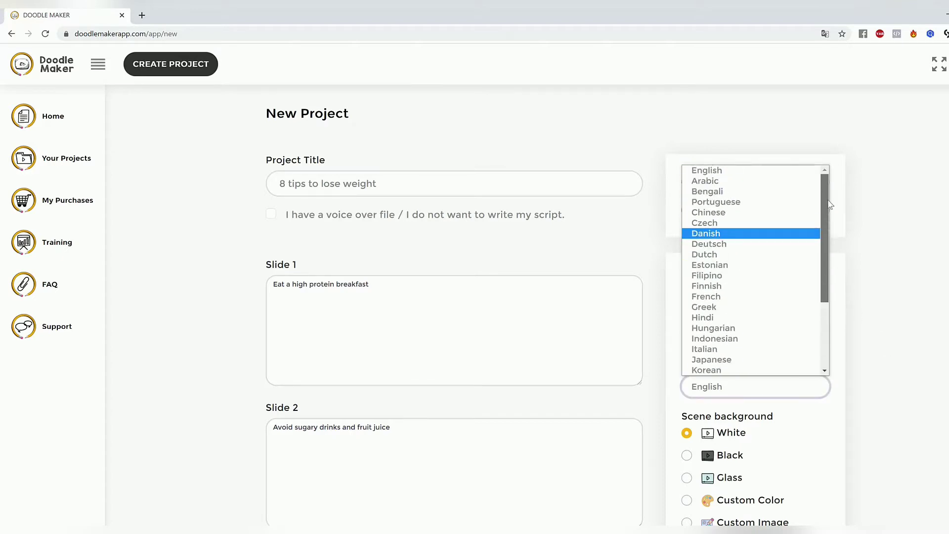
pyautogui.click(931, 275)
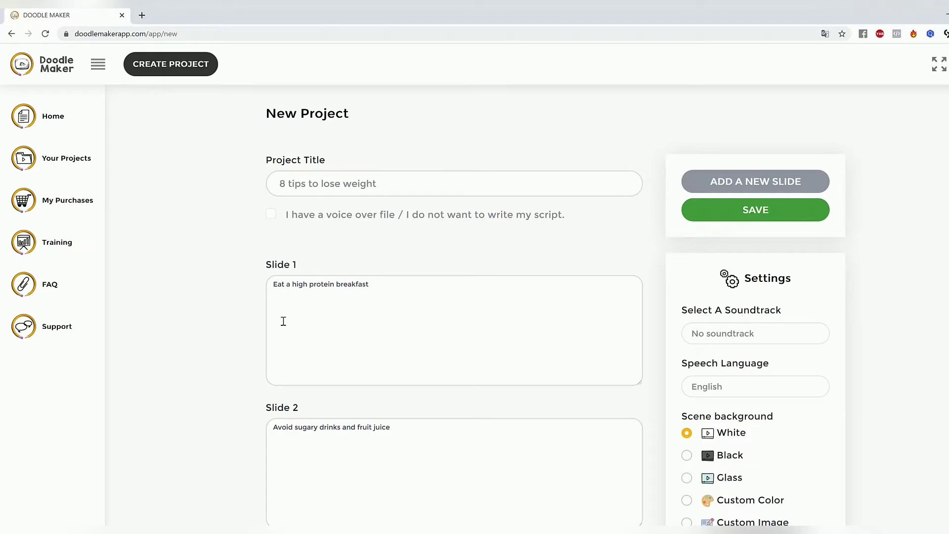
# Step: Review the scripts of all eight slides and the project settings before saving
pyautogui.moveTo(405, 292); pyautogui.dragTo(190, 294)
pyautogui.scroll(-12, 499, 425)
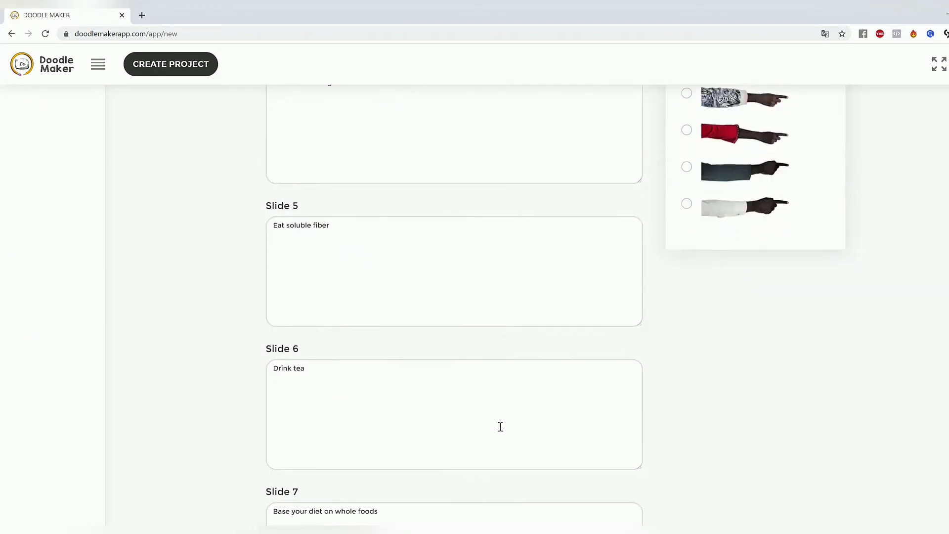
pyautogui.scroll(10, 501, 427)
pyautogui.scroll(2, 502, 427)
pyautogui.click(941, 378)
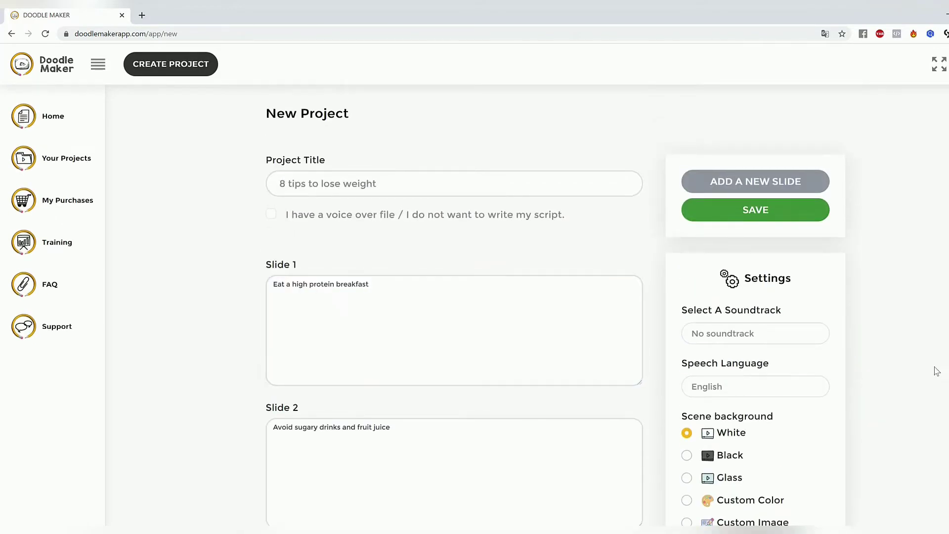
pyautogui.scroll(-18, 937, 371)
pyautogui.scroll(17, 937, 370)
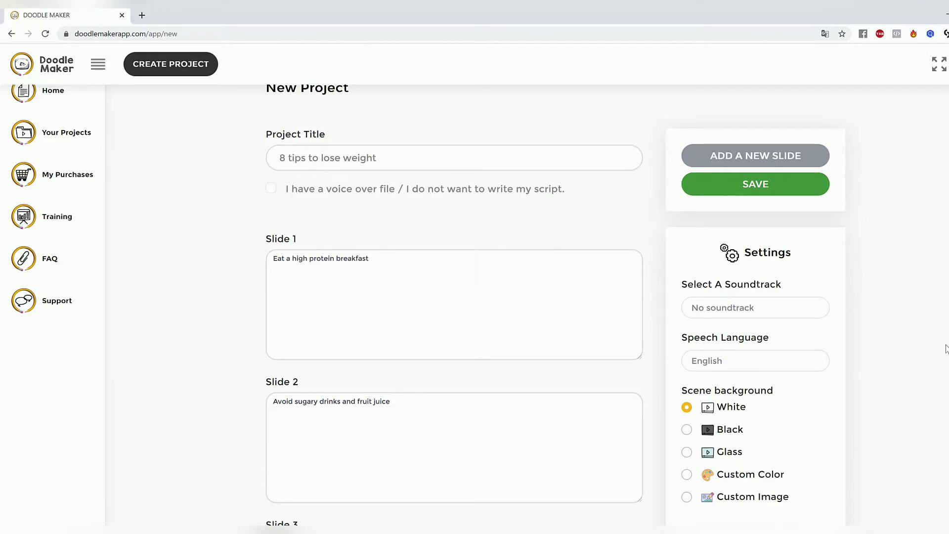
pyautogui.scroll(-18, 475, 307)
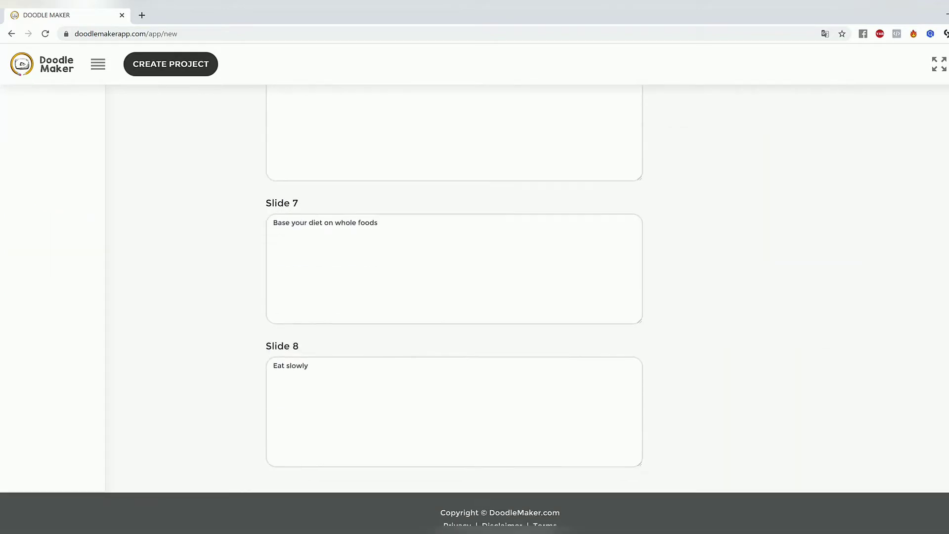
pyautogui.scroll(18, 475, 306)
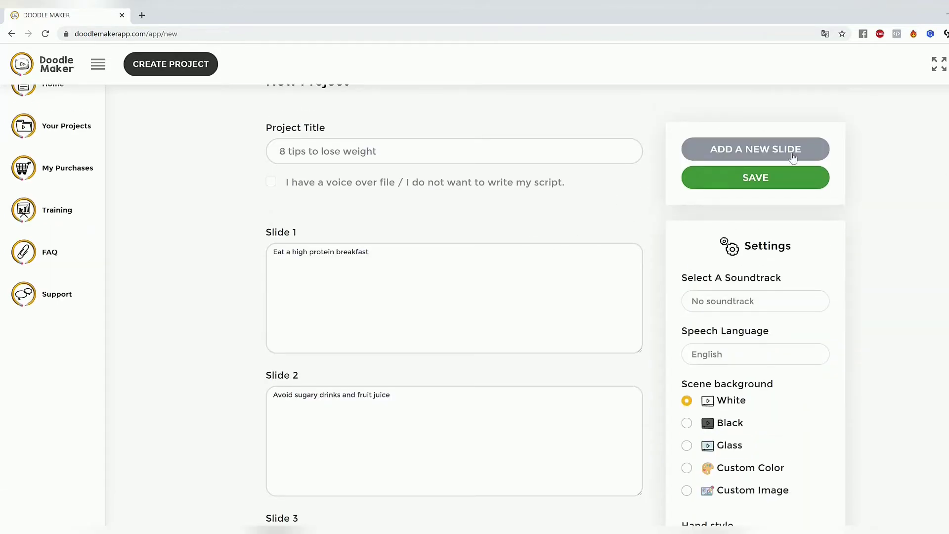
pyautogui.scroll(-9, 934, 190)
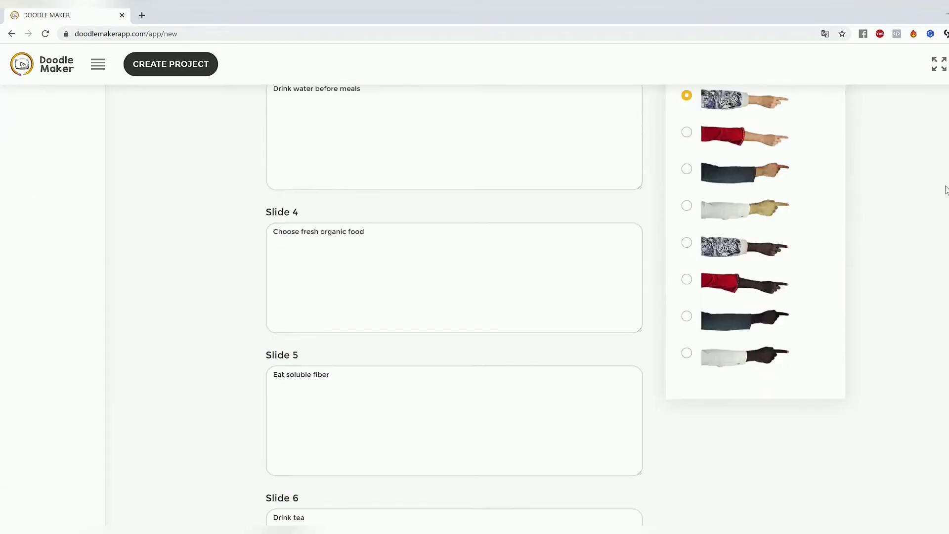
# Step: Save the project to generate its slides, and look over the slide editor
pyautogui.scroll(11, 941, 189)
pyautogui.click(773, 220)
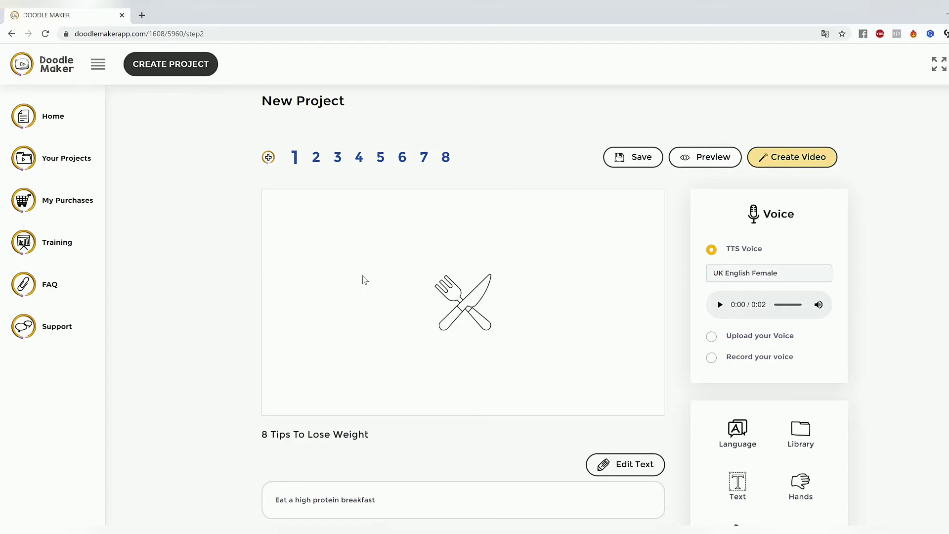
pyautogui.scroll(-3, 365, 395)
pyautogui.scroll(3, 362, 409)
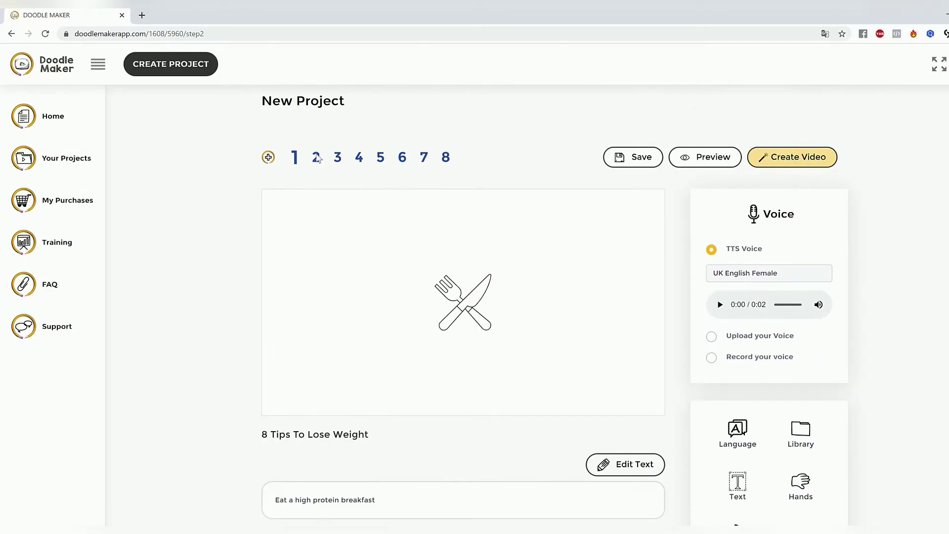
# Step: Enlarge the crossed fork and knife on slide 1 and colour it dark red
pyautogui.click(478, 303)
pyautogui.moveTo(501, 340); pyautogui.dragTo(533, 379)
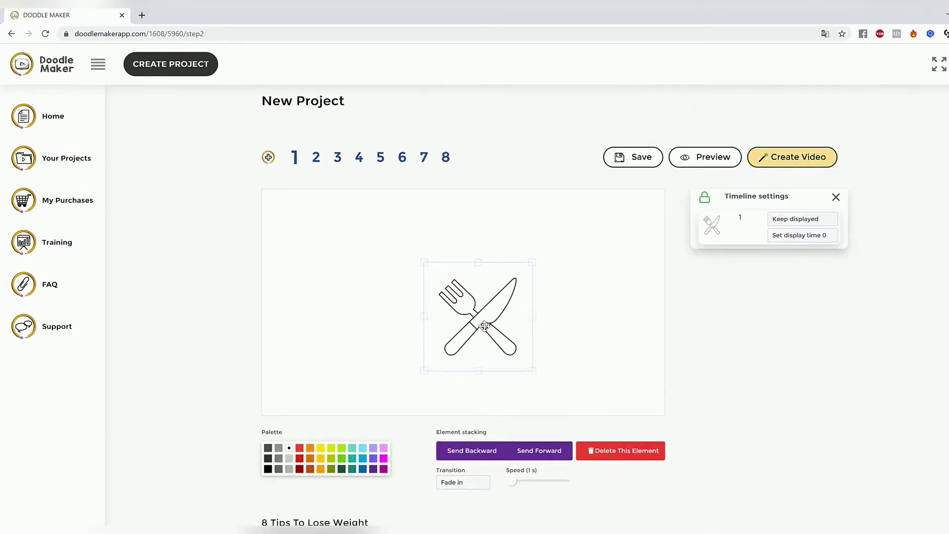
pyautogui.moveTo(424, 262); pyautogui.dragTo(403, 241)
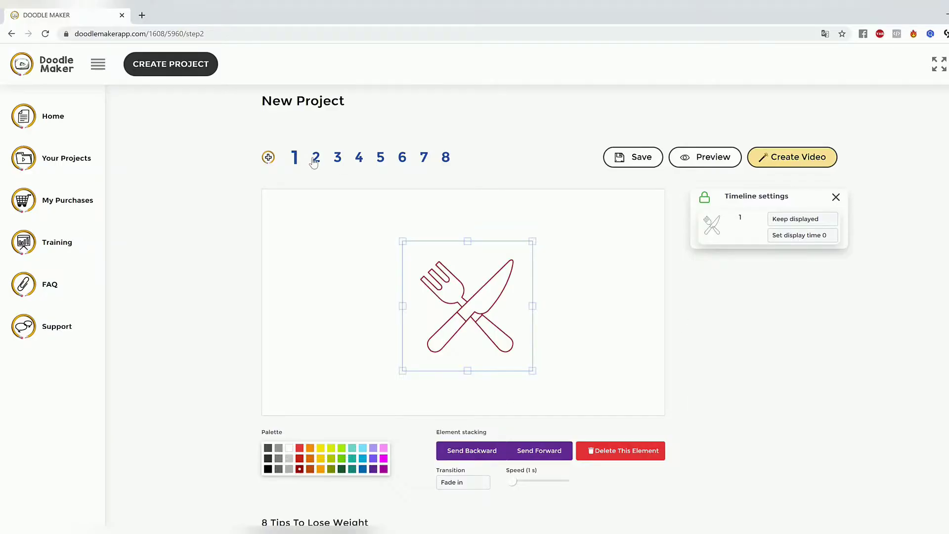
# Step: On slide 2, enlarge the refusing boy drawing and colour it dark green
pyautogui.click(315, 158)
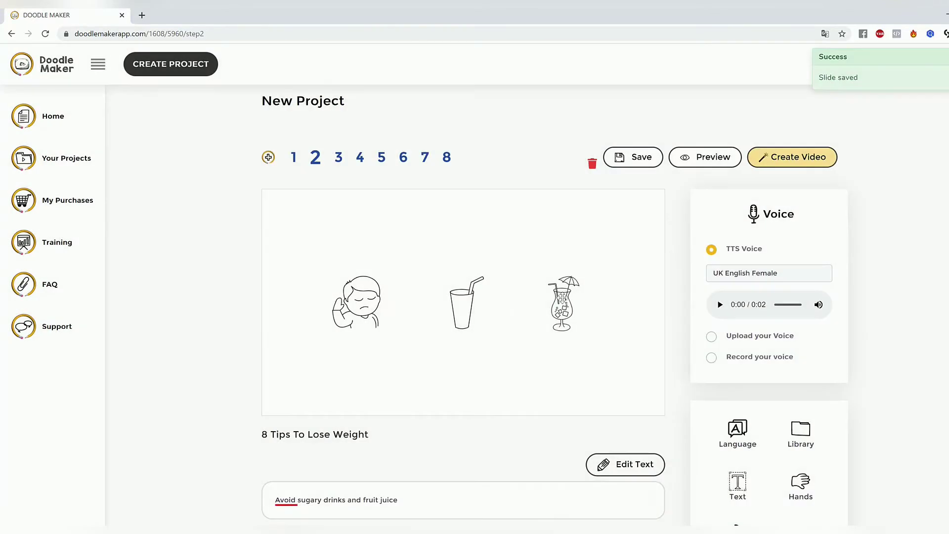
pyautogui.click(366, 304)
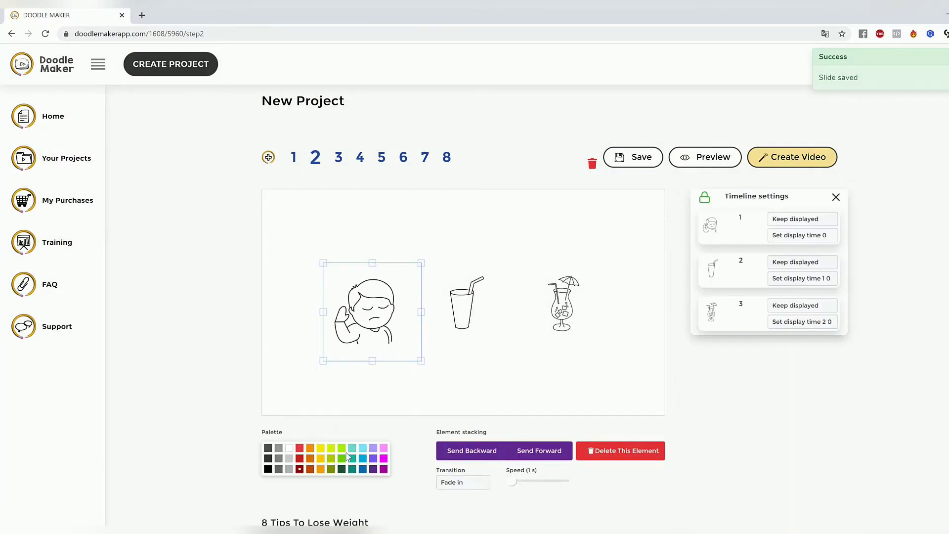
pyautogui.click(512, 355)
# Step: Colour slide 2's cup with straw red, and colour the cocktail glass blue and enlarge it
pyautogui.click(481, 326)
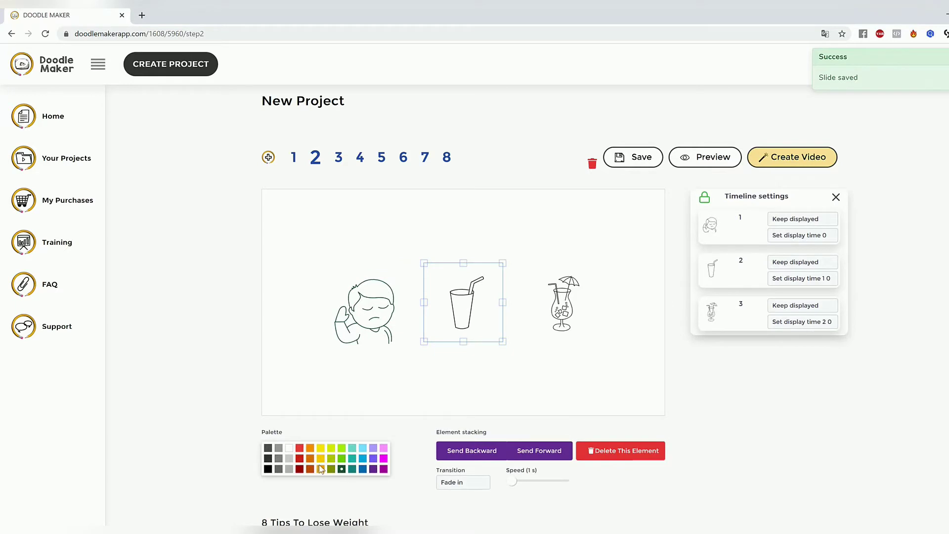
pyautogui.click(300, 459)
pyautogui.click(566, 286)
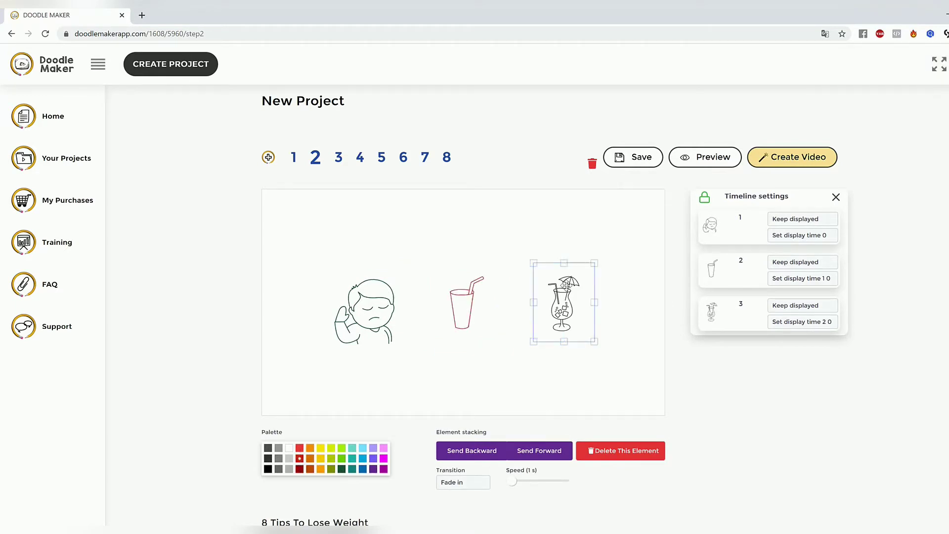
pyautogui.click(362, 469)
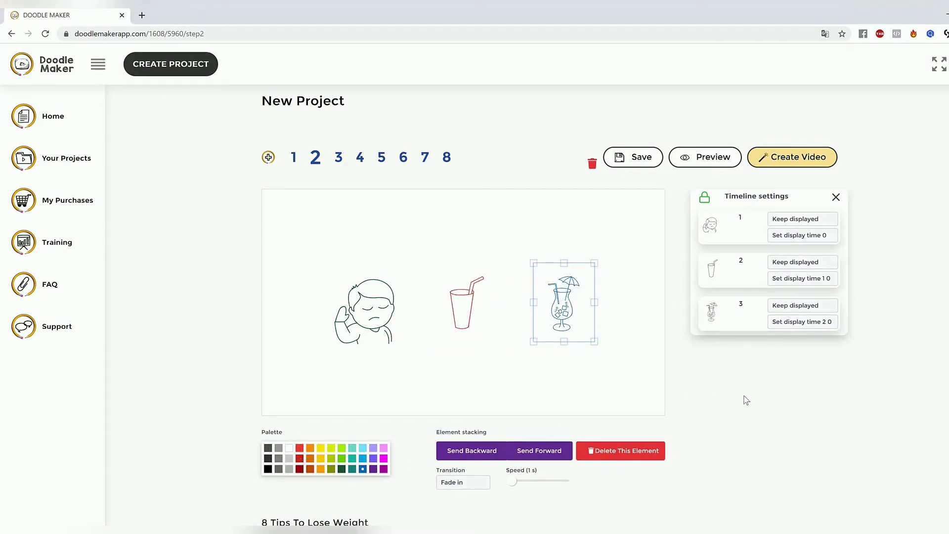
pyautogui.moveTo(595, 342)
pyautogui.mouseDown()
pyautogui.moveTo(610, 362)
pyautogui.moveTo(575, 311)
pyautogui.moveTo(601, 345)
pyautogui.moveTo(591, 340)
pyautogui.mouseUp()
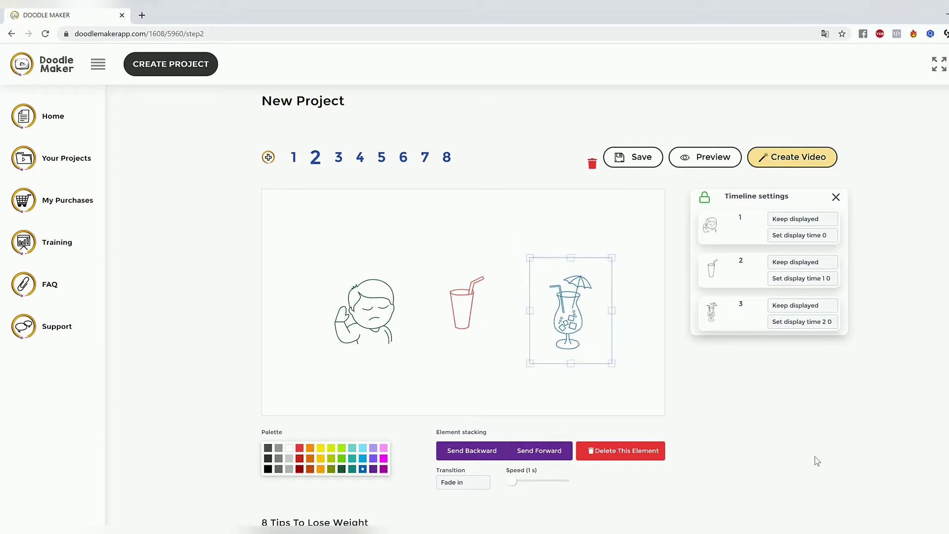
# Step: Set the transition of the refusing boy on slide 2 to Hand drawing
pyautogui.click(461, 309)
pyautogui.click(368, 311)
pyautogui.click(463, 489)
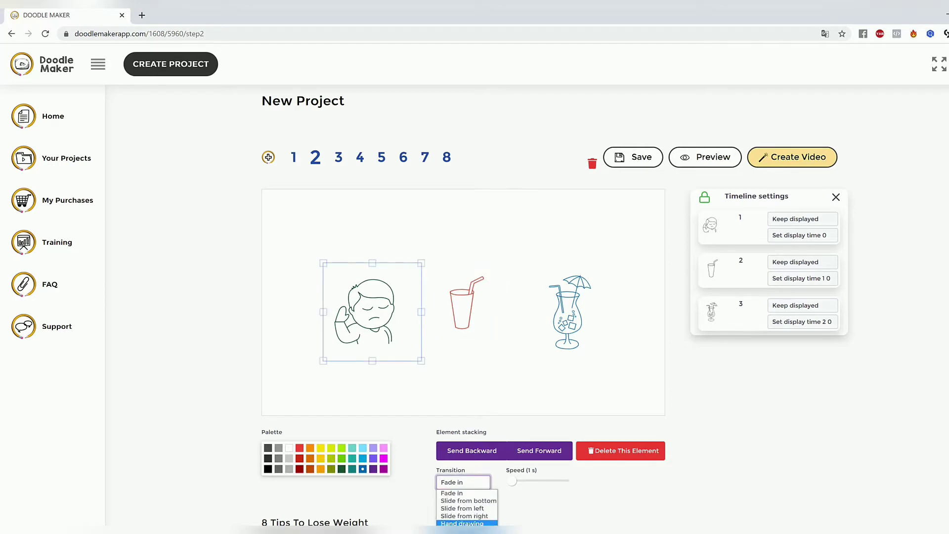
pyautogui.click(458, 518)
# Step: Set the transition of the cup with straw on slide 2 to Slide from bottom
pyautogui.click(477, 317)
pyautogui.click(452, 485)
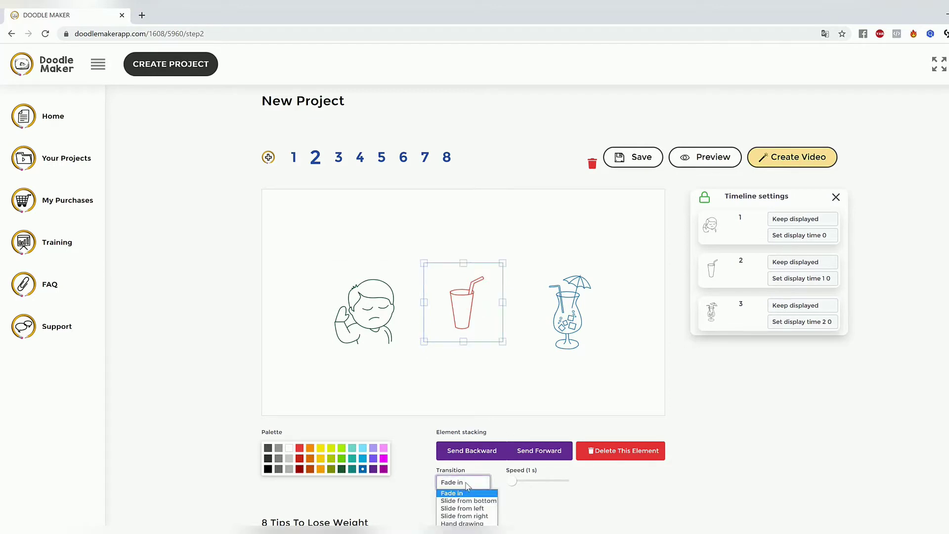
pyautogui.click(483, 502)
pyautogui.click(579, 327)
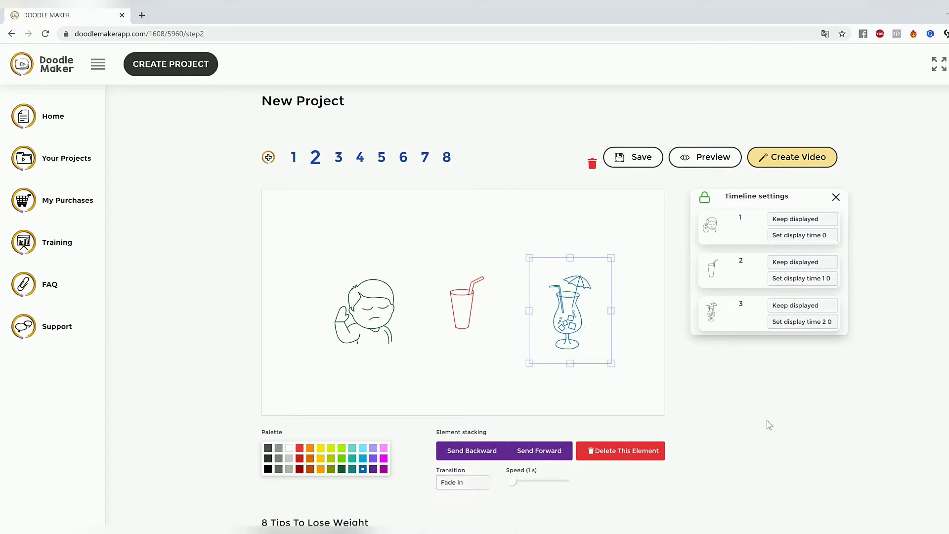
pyautogui.click(554, 408)
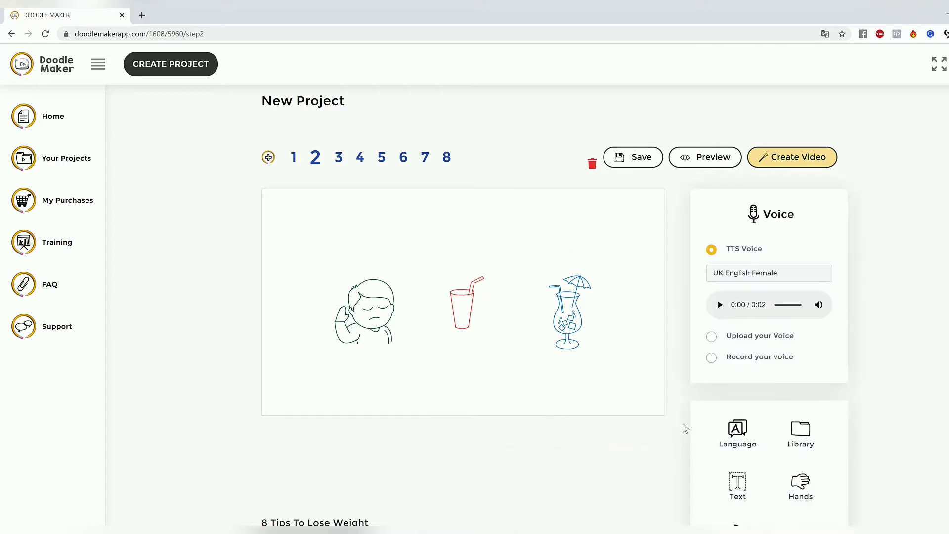
# Step: Examine the element options and the display and timing choices in slide 2's timeline settings
pyautogui.click(593, 338)
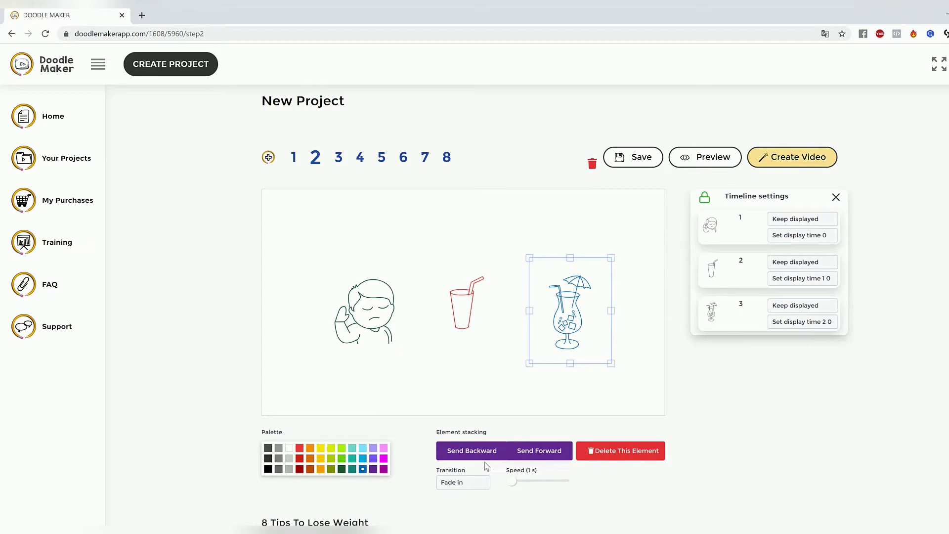
pyautogui.scroll(-3, 811, 411)
pyautogui.scroll(3, 813, 410)
pyautogui.click(812, 221)
pyautogui.click(805, 225)
pyautogui.click(798, 236)
pyautogui.click(937, 307)
pyautogui.click(810, 219)
pyautogui.click(928, 276)
# Step: Return to slide 1 and set the fork and knife's transition to Hand drawing
pyautogui.click(295, 157)
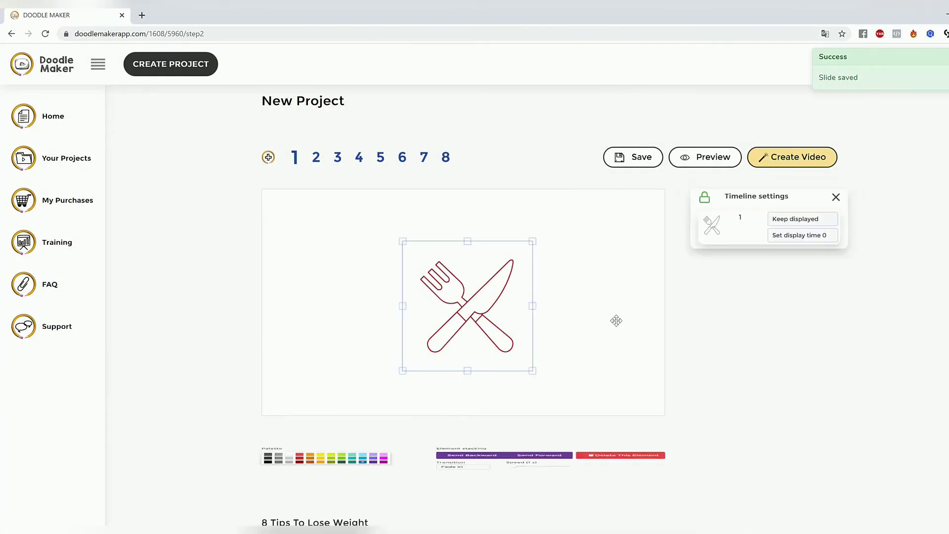
pyautogui.click(475, 484)
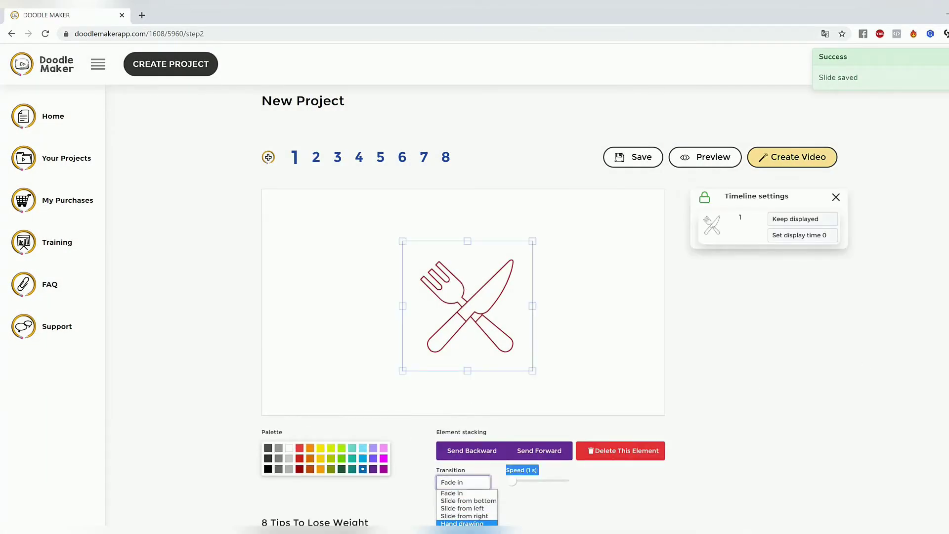
pyautogui.click(464, 523)
pyautogui.scroll(-1, 796, 413)
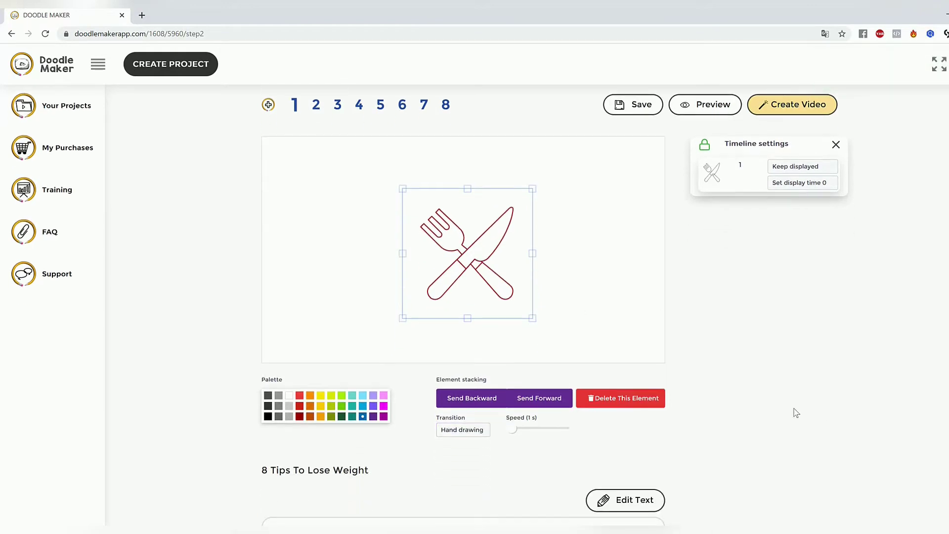
# Step: Preview the animations of slide 1 and slide 2
pyautogui.click(706, 104)
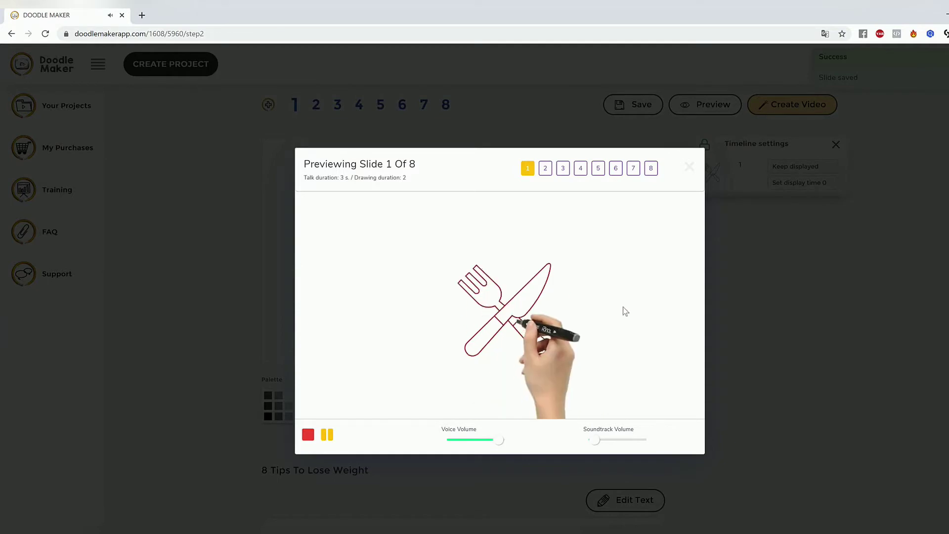
pyautogui.click(840, 366)
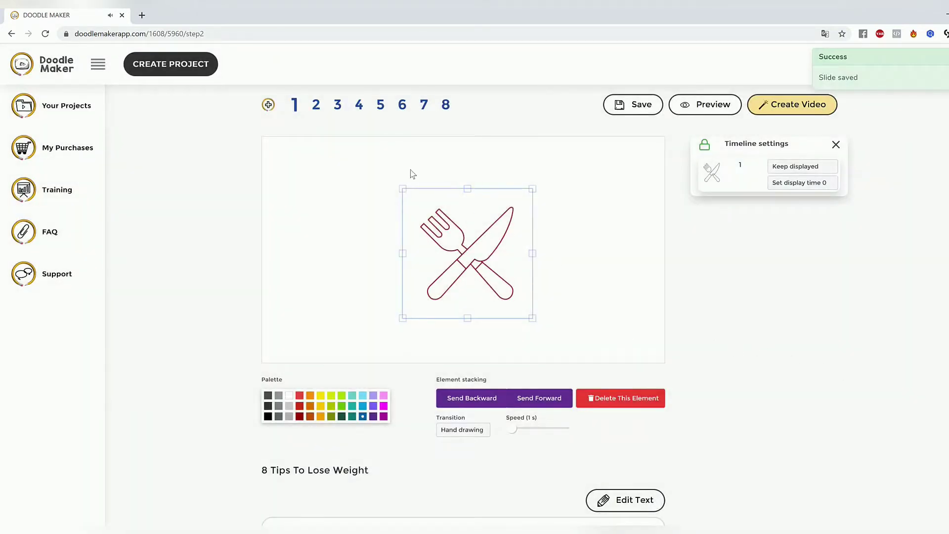
pyautogui.click(317, 106)
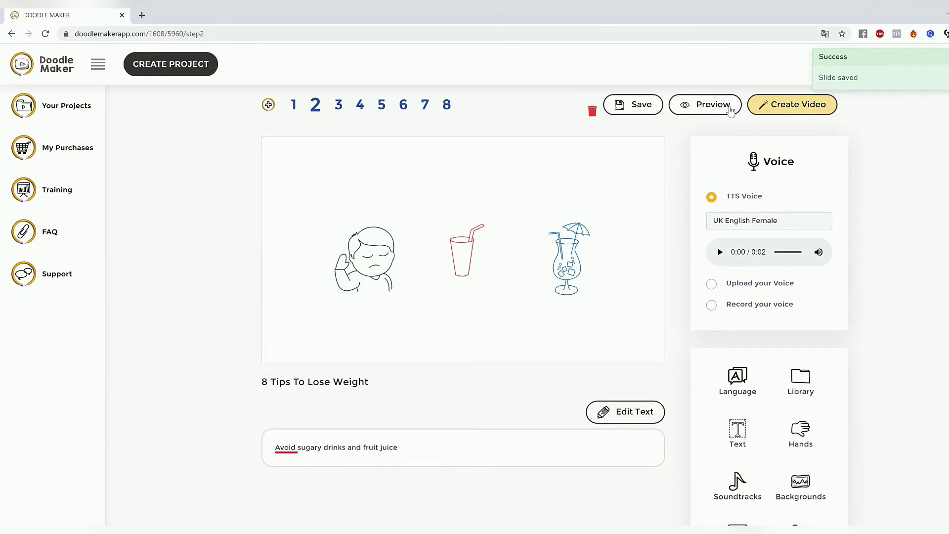
pyautogui.click(710, 106)
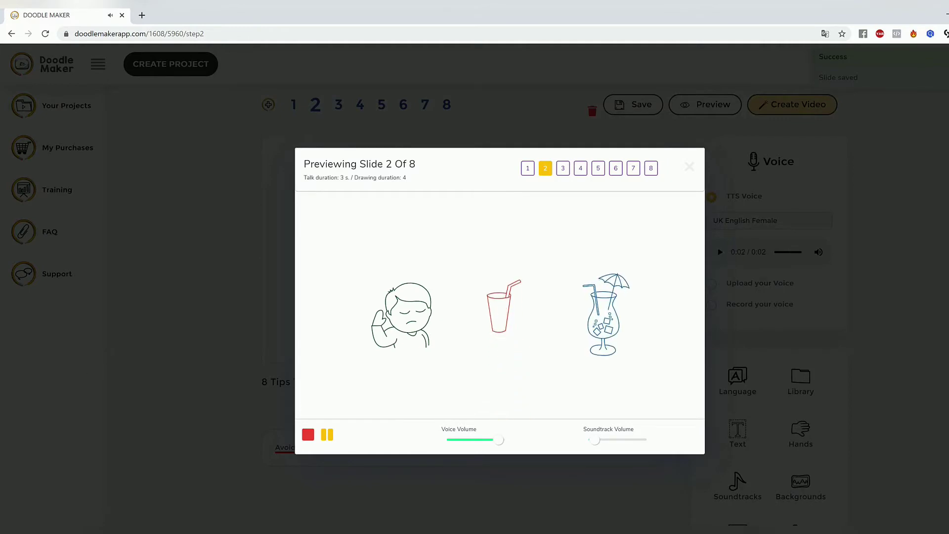
pyautogui.click(254, 356)
# Step: Set slide 2's text-to-speech voice to English UK - Harry (Male)
pyautogui.click(816, 223)
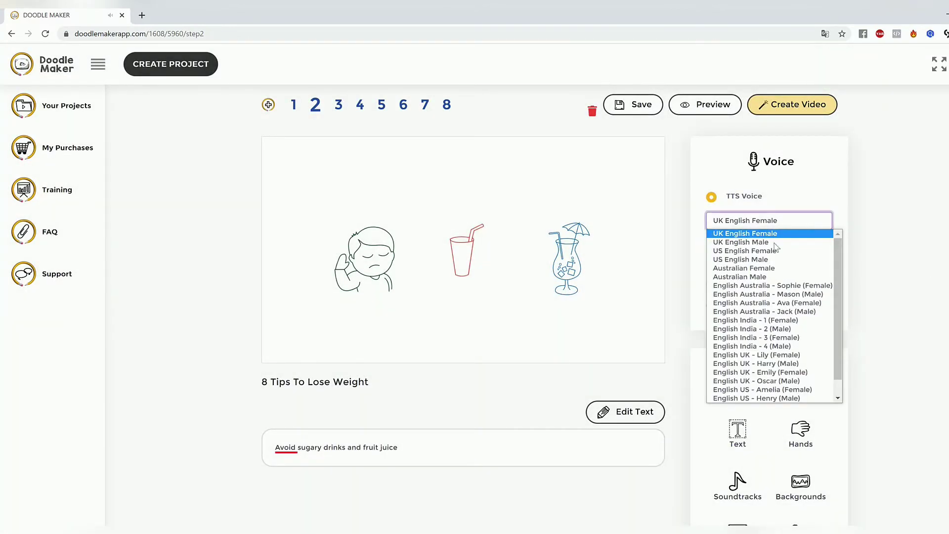
pyautogui.scroll(-1, 800, 344)
pyautogui.click(785, 346)
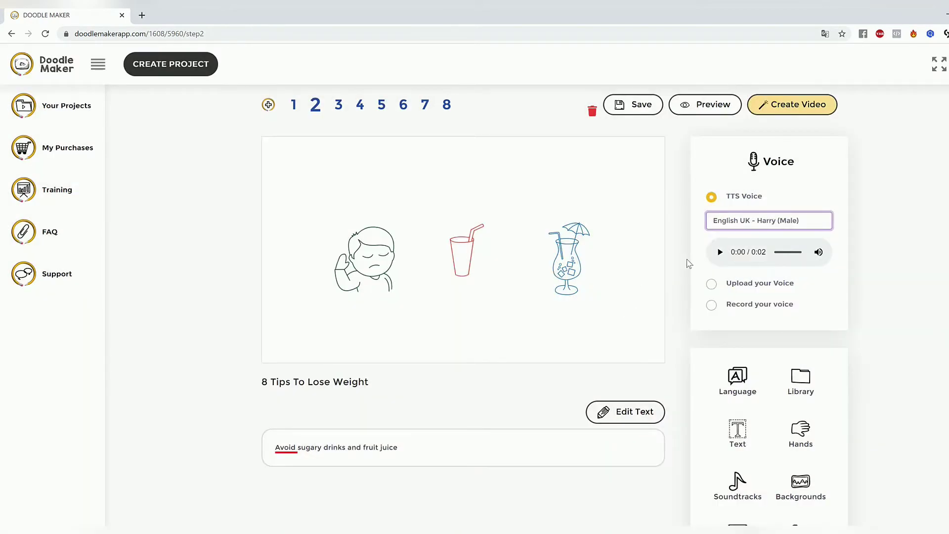
# Step: Shift the refusing boy slightly up and to the left on slide 2, and look at slides 4 and 6
pyautogui.click(383, 253)
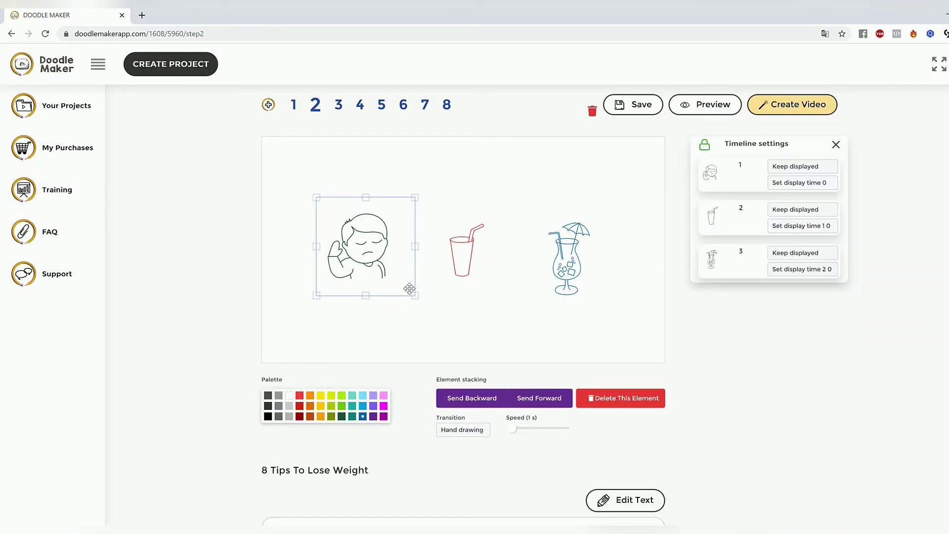
pyautogui.click(360, 105)
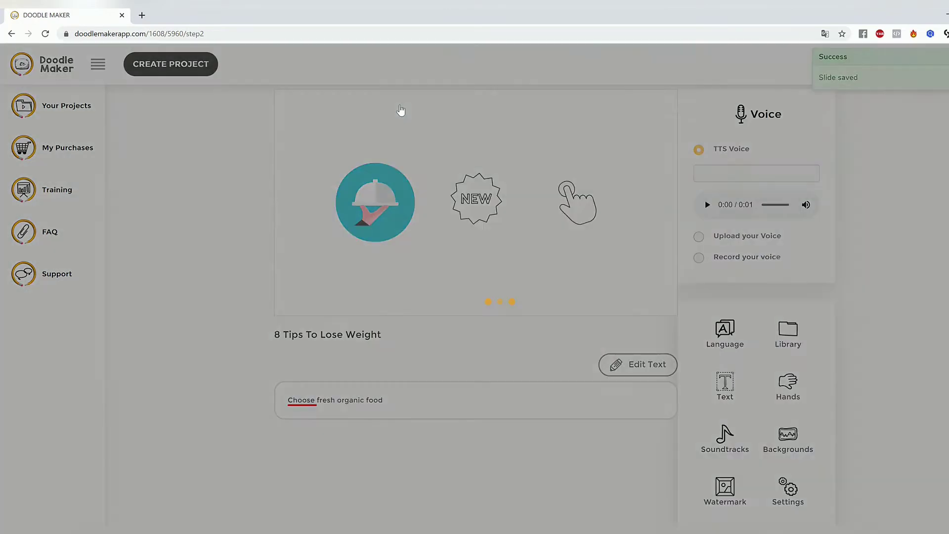
pyautogui.click(401, 111)
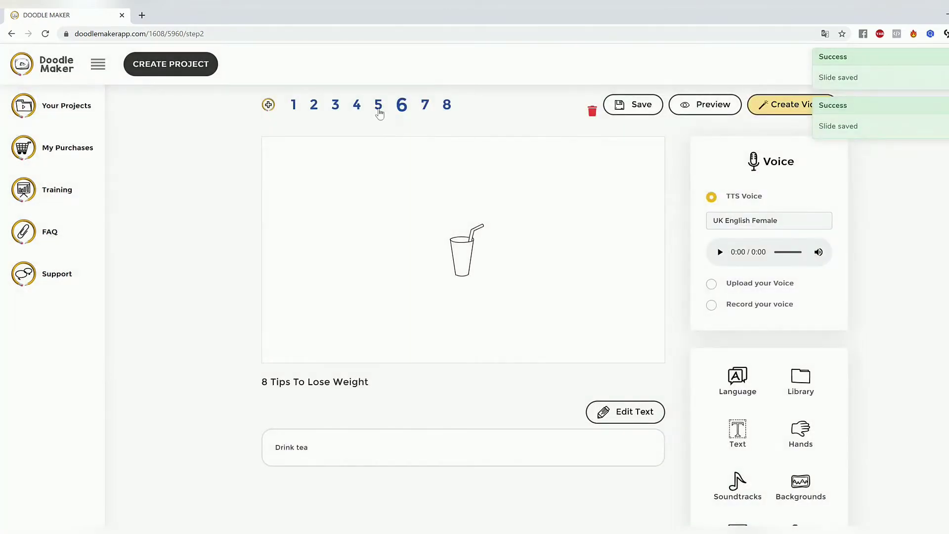
# Step: Open slide 4 and enlarge the serving dish picture, keeping it beside the NEW badge
pyautogui.click(377, 108)
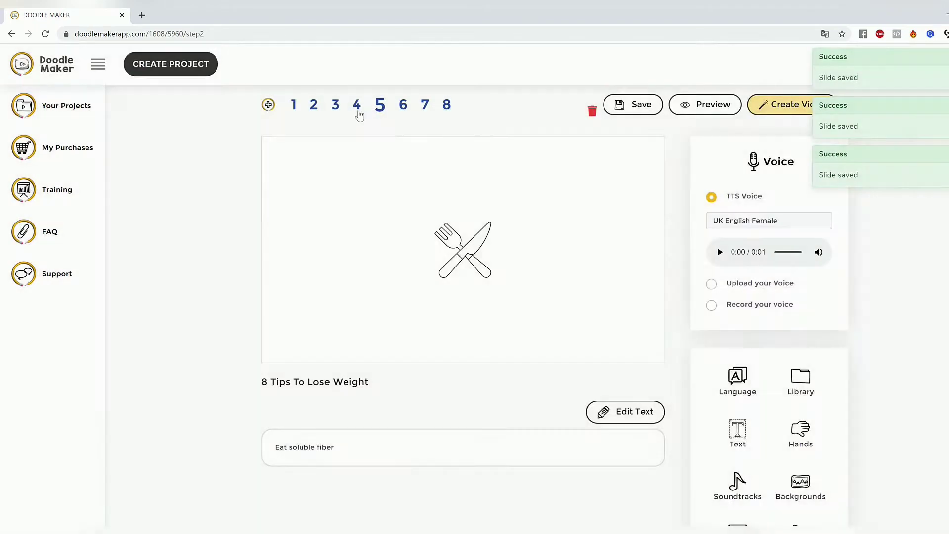
pyautogui.click(357, 108)
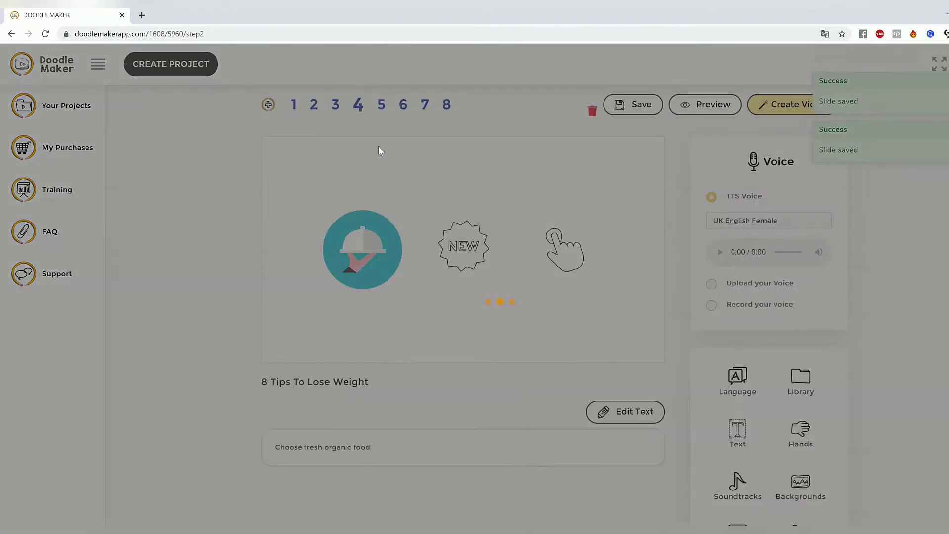
pyautogui.click(369, 247)
pyautogui.moveTo(402, 287); pyautogui.dragTo(417, 308)
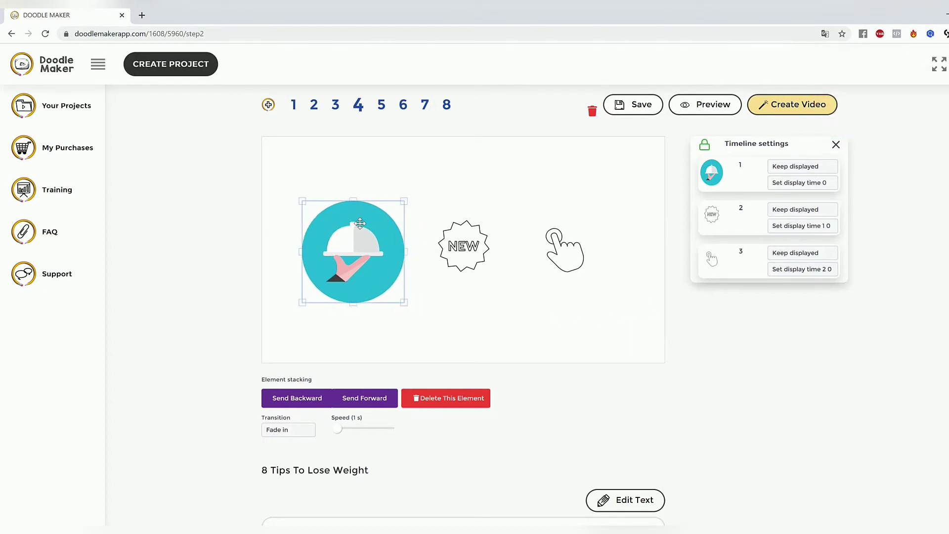
pyautogui.scroll(1, 635, 378)
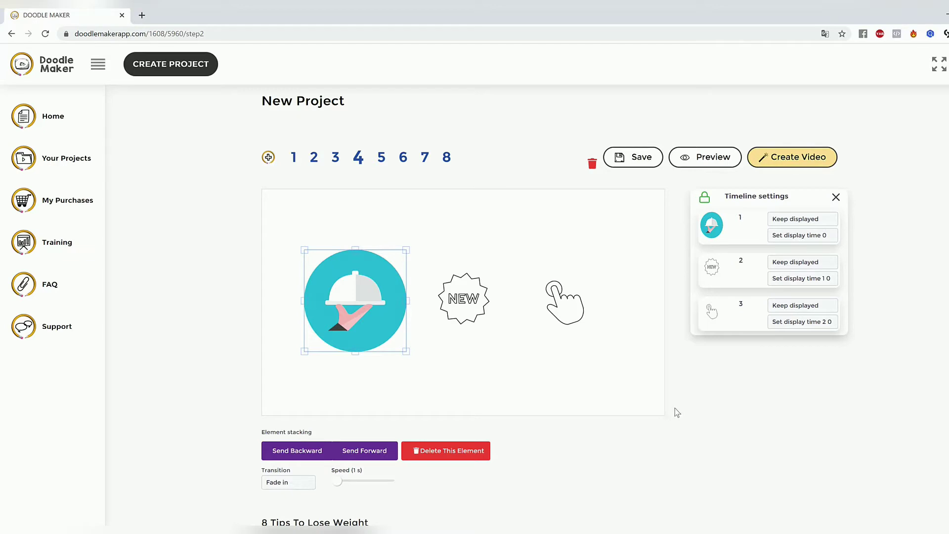
pyautogui.click(482, 268)
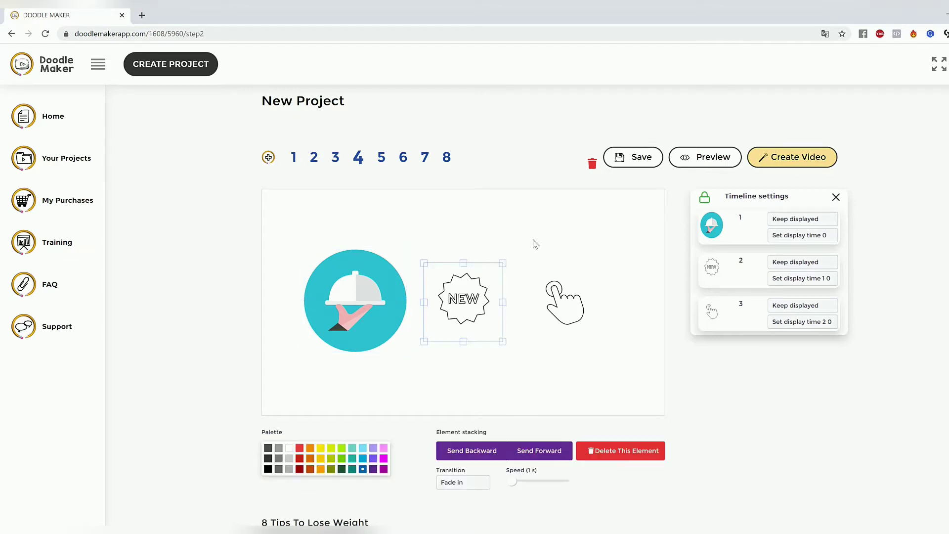
pyautogui.click(535, 244)
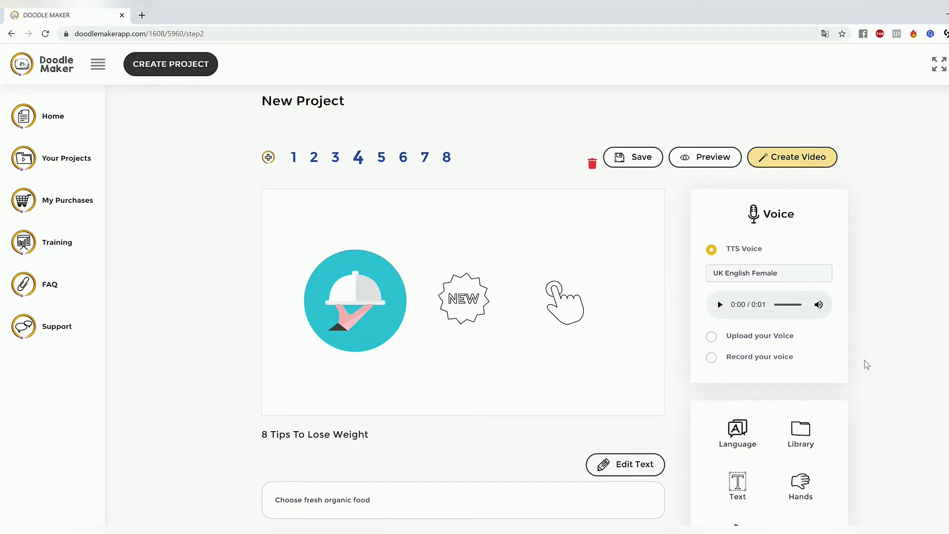
pyautogui.scroll(-1, 866, 364)
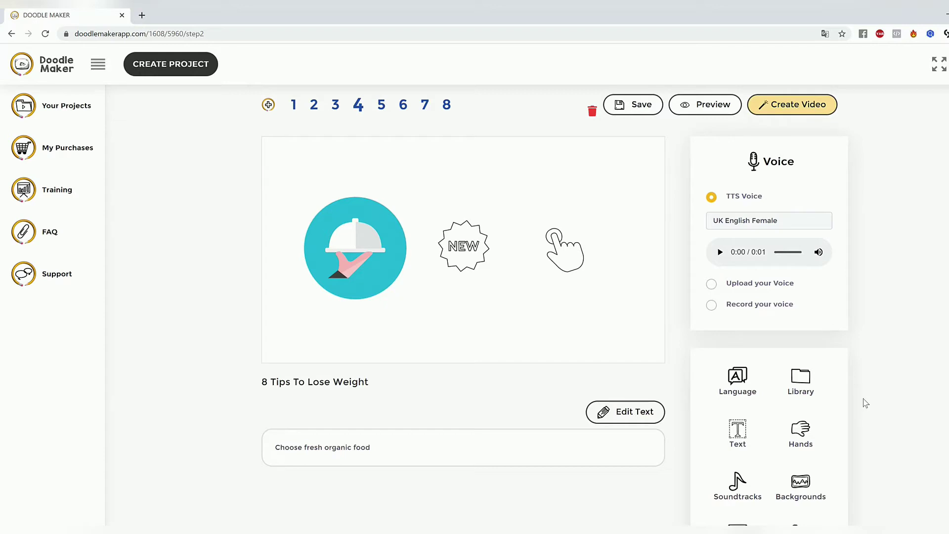
pyautogui.click(801, 380)
pyautogui.scroll(-3, 916, 300)
pyautogui.scroll(5, 914, 298)
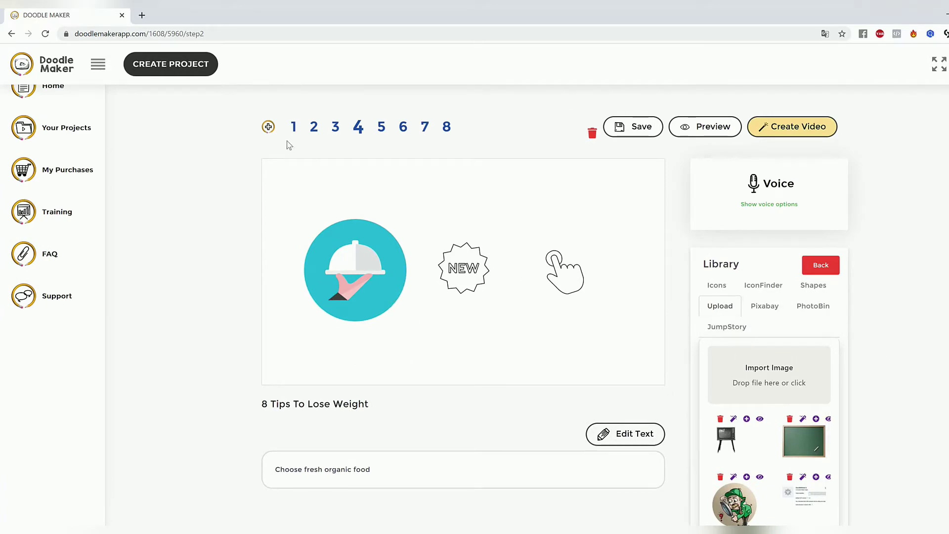
# Step: Return to slide 2 and search the JumpStory image library for "fruit juice"
pyautogui.click(314, 127)
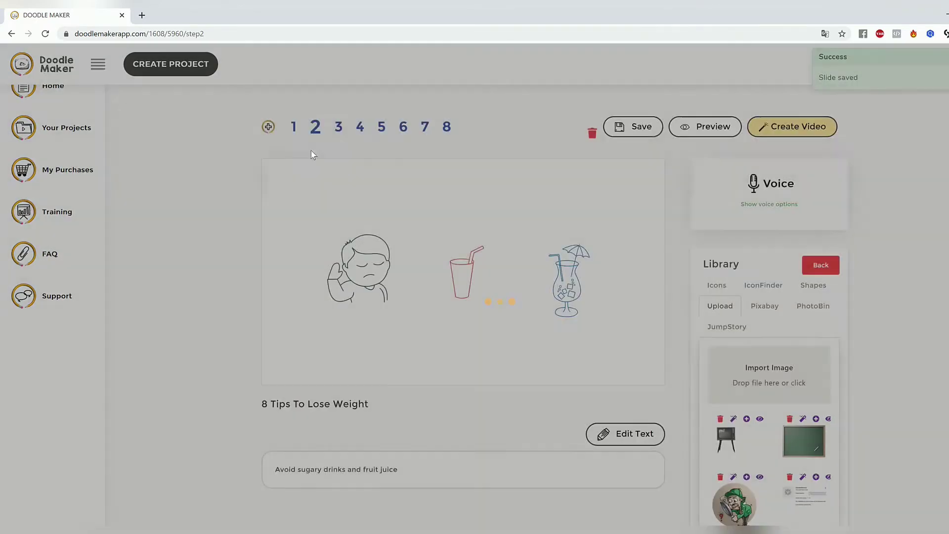
pyautogui.click(357, 267)
pyautogui.scroll(-3, 418, 373)
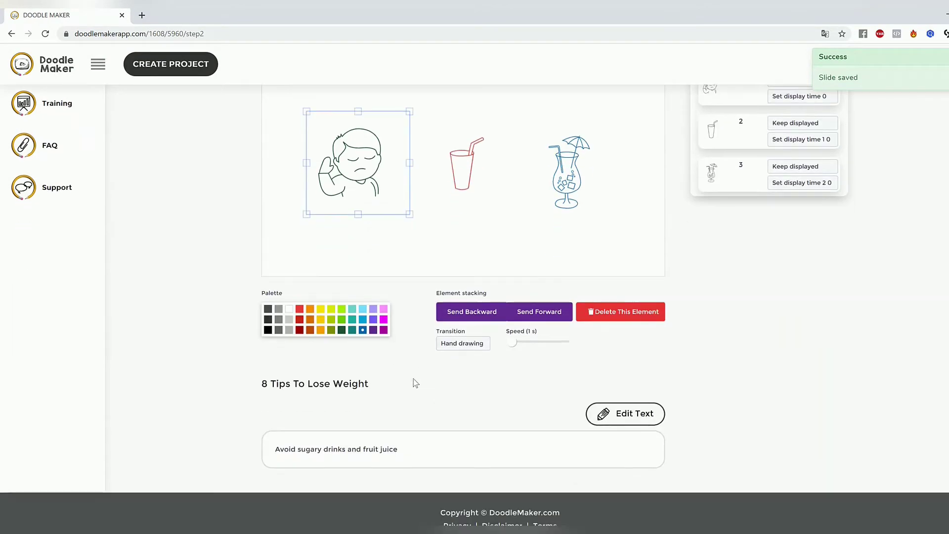
pyautogui.scroll(3, 469, 416)
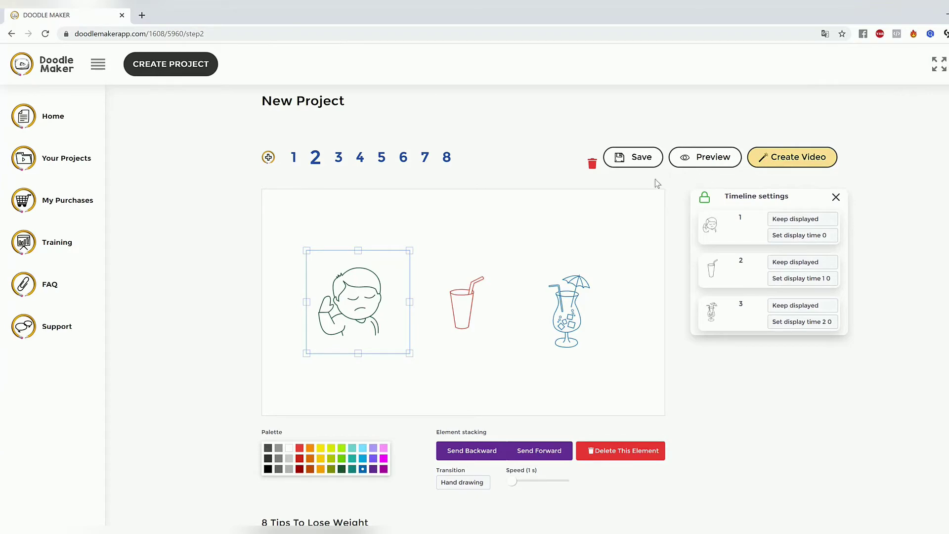
pyautogui.click(648, 324)
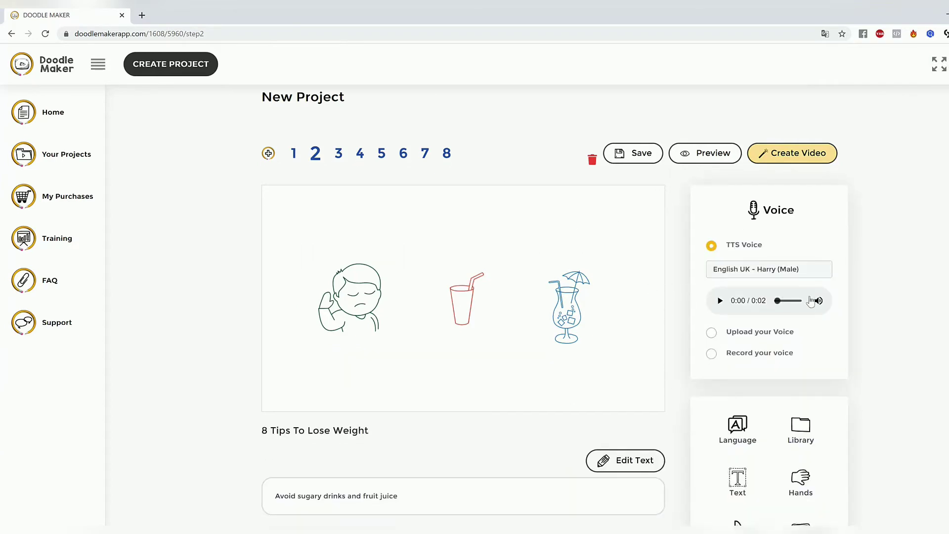
pyautogui.scroll(-3, 810, 302)
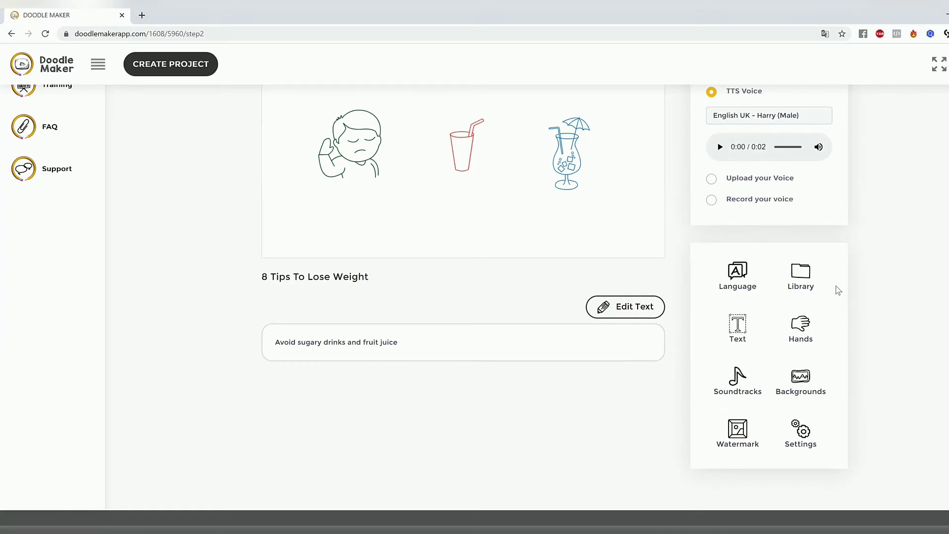
pyautogui.click(800, 273)
pyautogui.click(745, 225)
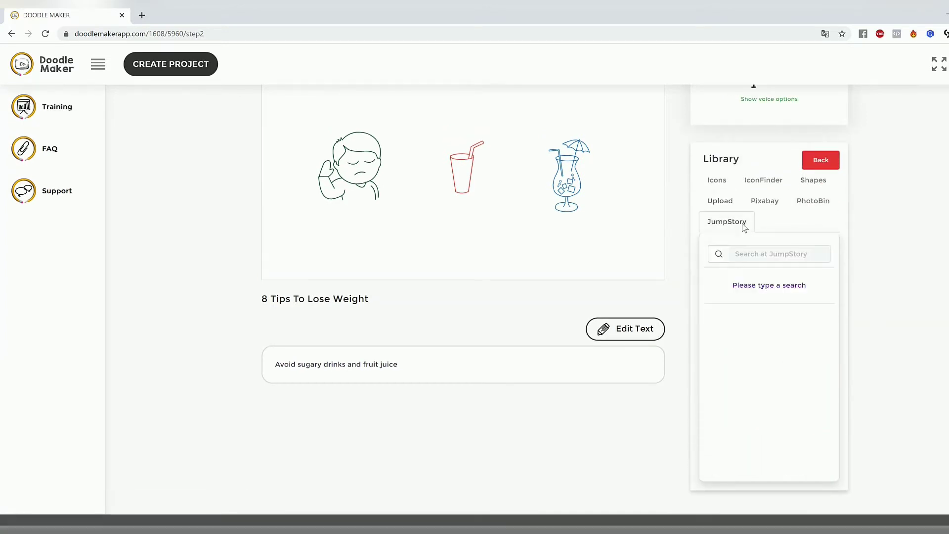
pyautogui.click(783, 252)
pyautogui.write('fruit juice')
pyautogui.press('Return')
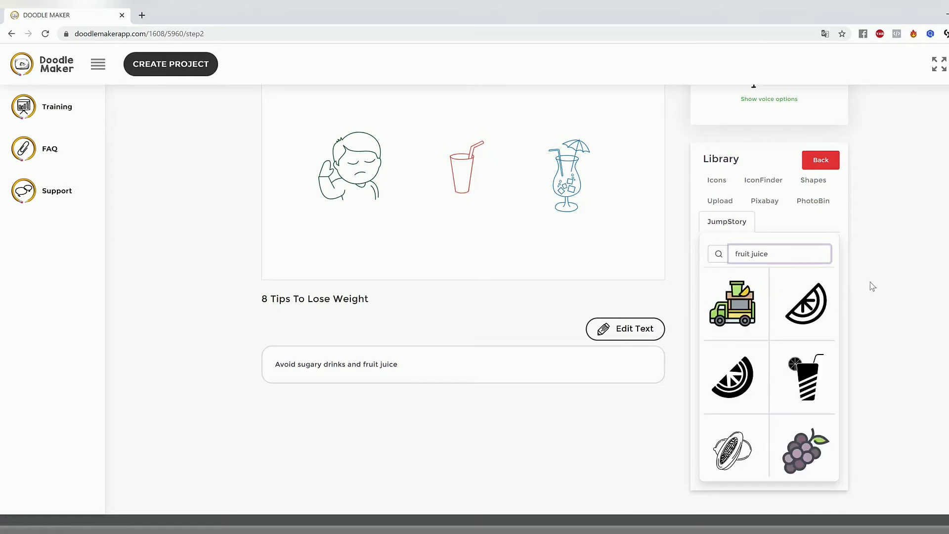
# Step: Add the orange juice carton and glass picture from the search results and place it below the red cup
pyautogui.scroll(-6, 813, 346)
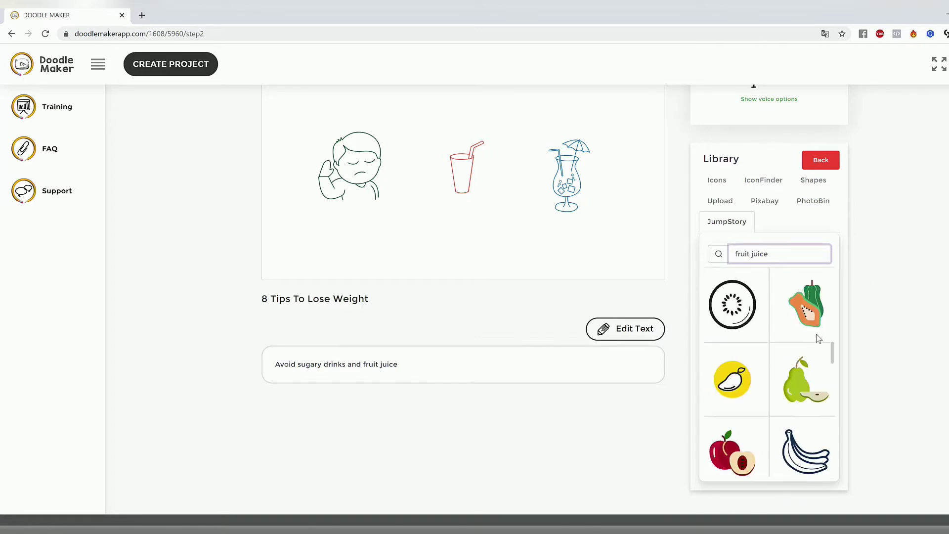
pyautogui.scroll(-8, 816, 333)
pyautogui.scroll(2, 816, 333)
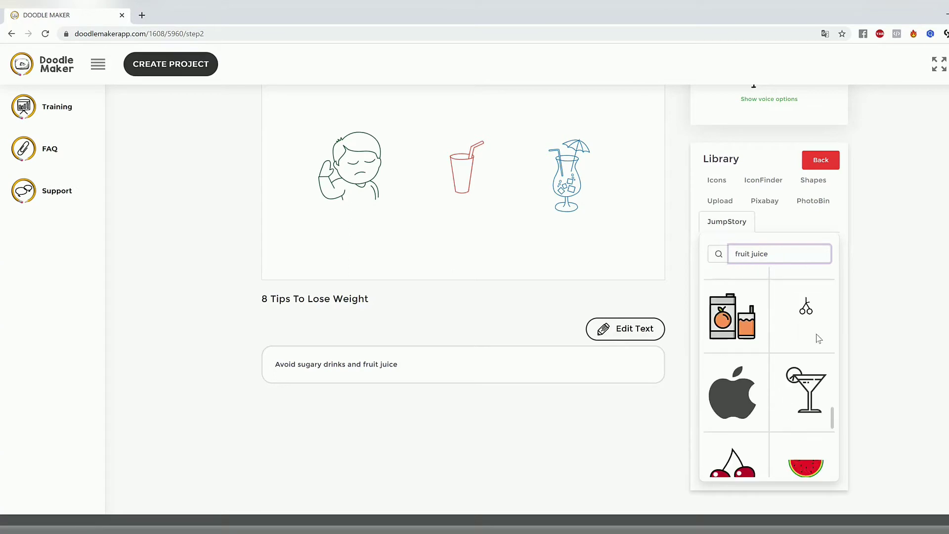
pyautogui.click(739, 322)
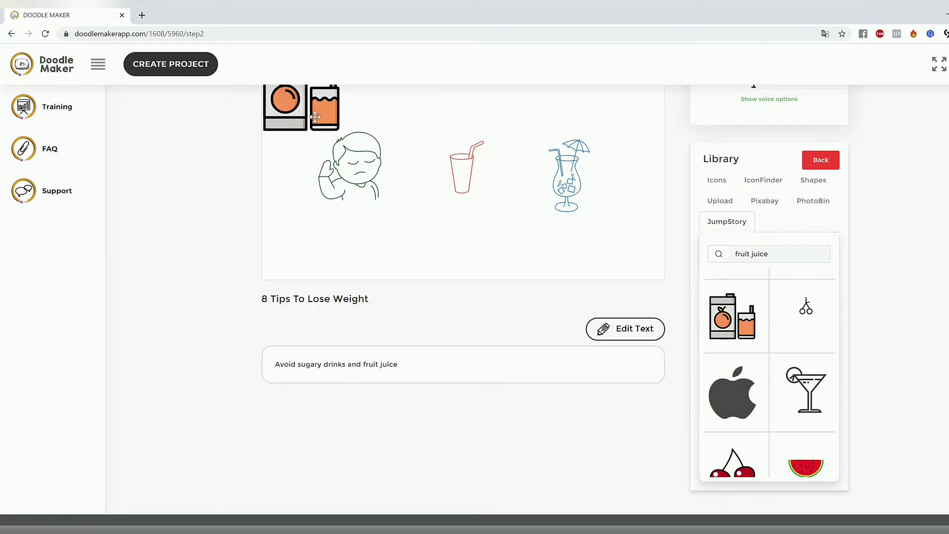
pyautogui.moveTo(316, 122); pyautogui.dragTo(430, 245)
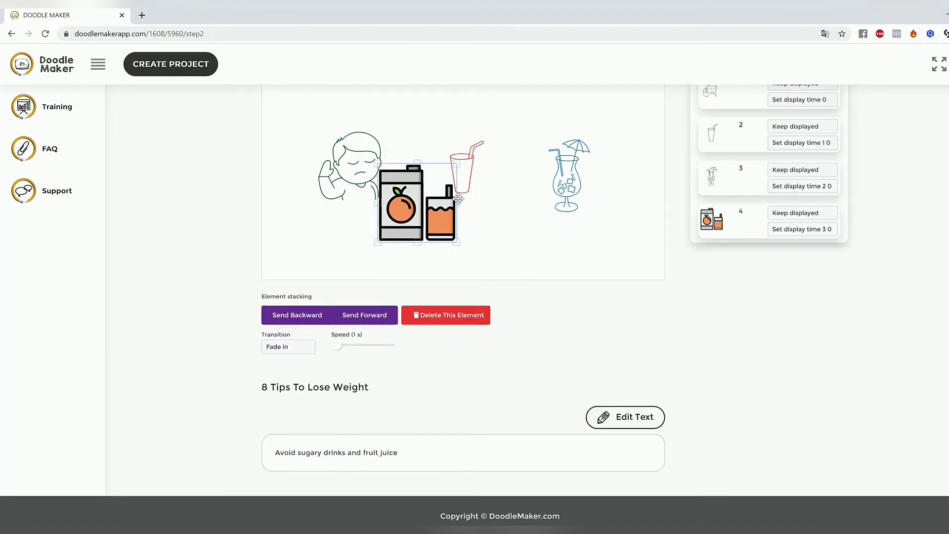
pyautogui.moveTo(453, 196); pyautogui.dragTo(521, 214)
# Step: Delete the red cup from slide 2 and move the orange juice picture into its place
pyautogui.click(477, 156)
pyautogui.moveTo(466, 134); pyautogui.dragTo(473, 123)
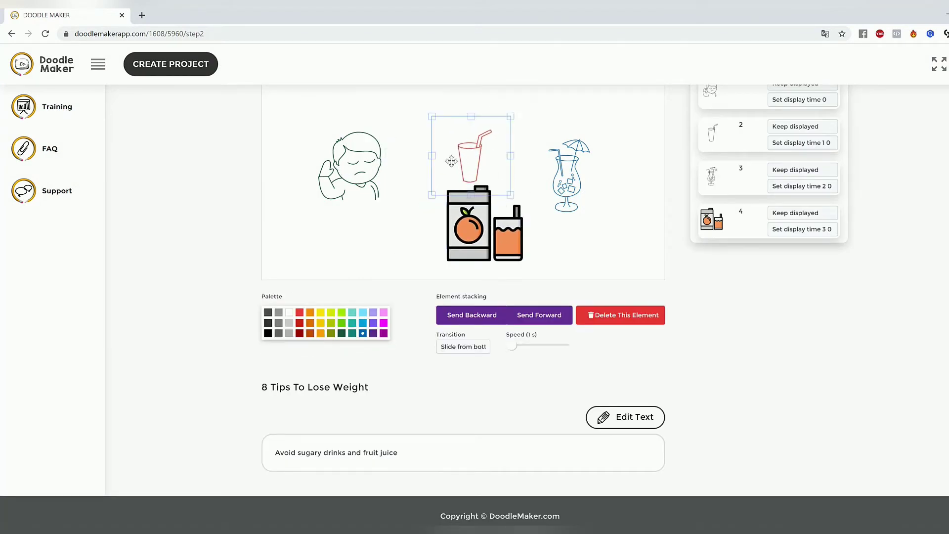
pyautogui.moveTo(451, 161); pyautogui.dragTo(453, 149)
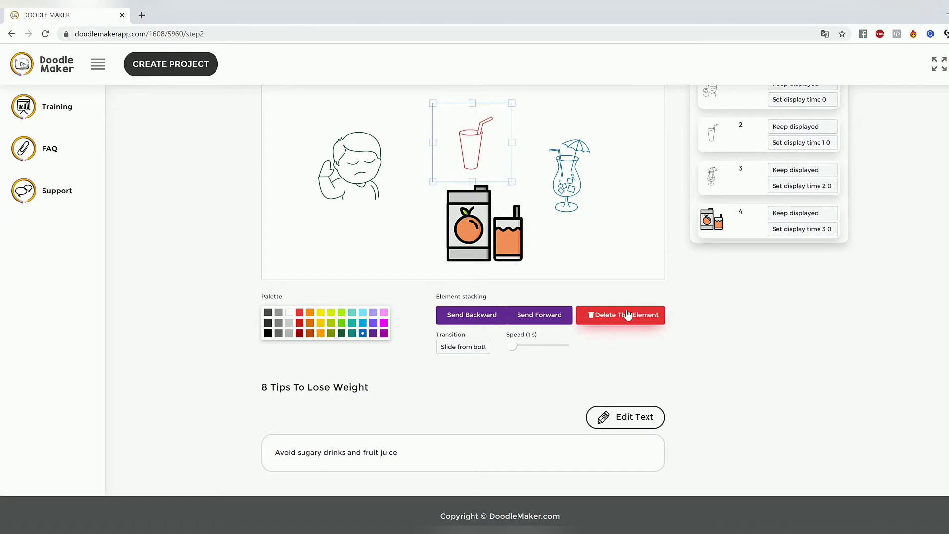
pyautogui.click(636, 322)
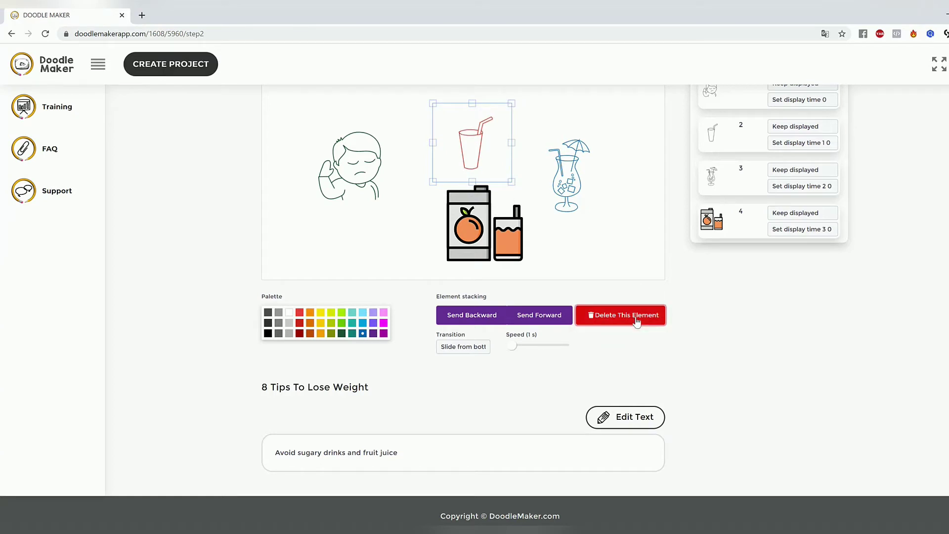
pyautogui.moveTo(475, 223); pyautogui.dragTo(452, 173)
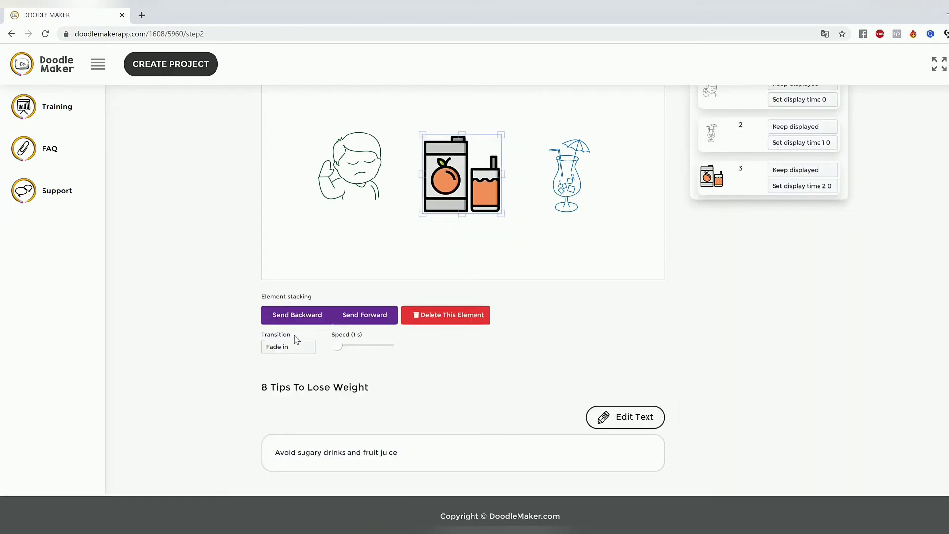
# Step: Set the orange juice picture's transition to Hand drawing and enlarge it slightly
pyautogui.click(300, 347)
pyautogui.click(304, 389)
pyautogui.click(295, 350)
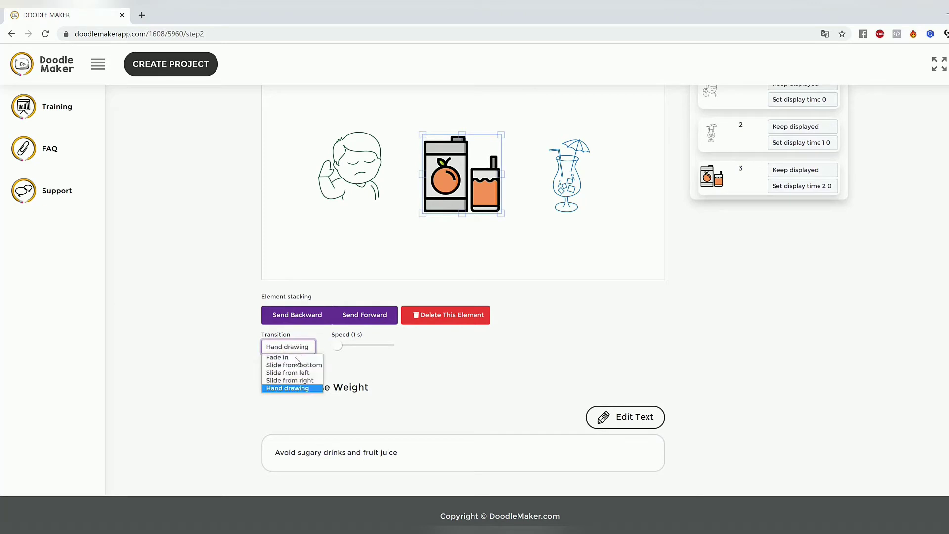
pyautogui.click(301, 387)
pyautogui.click(437, 163)
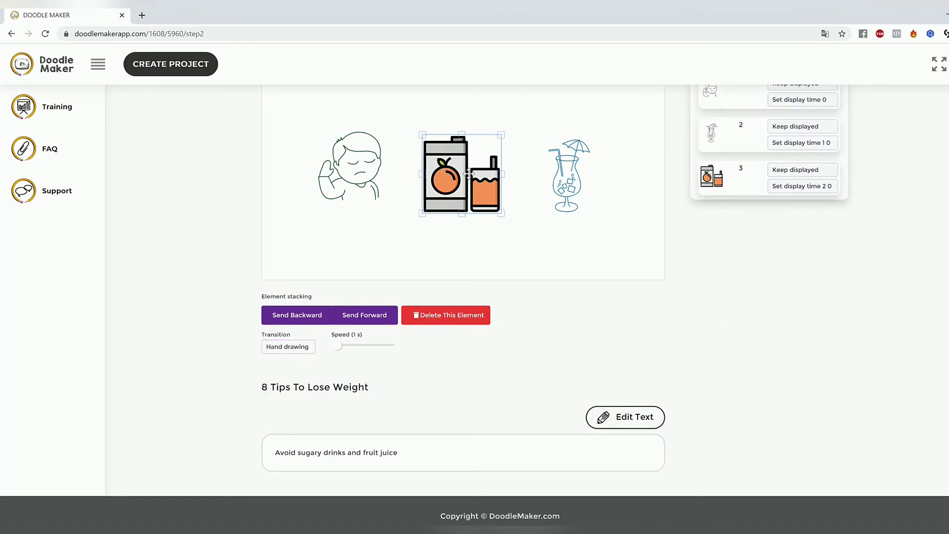
pyautogui.moveTo(497, 210); pyautogui.dragTo(513, 224)
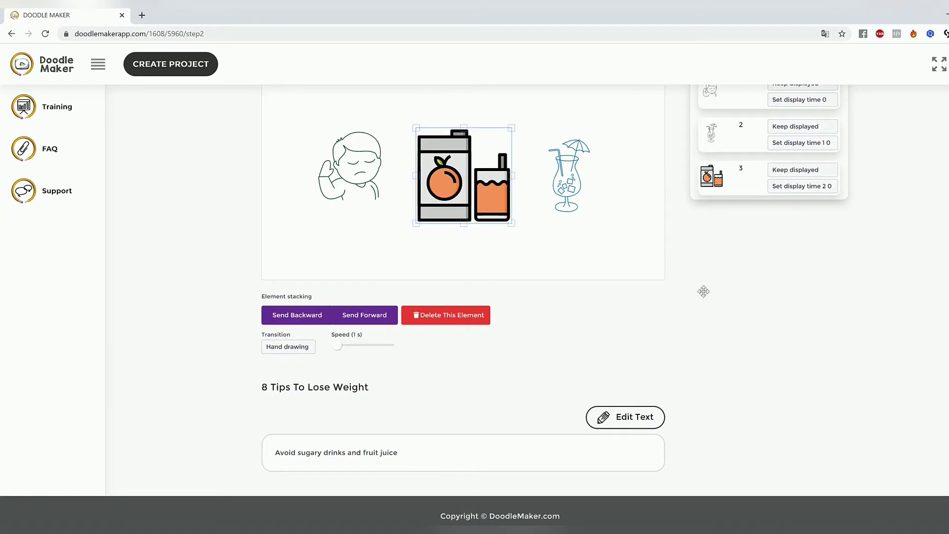
pyautogui.click(593, 259)
# Step: Preview slide 2, and shift the orange juice picture slightly up and to the left
pyautogui.scroll(3, 694, 296)
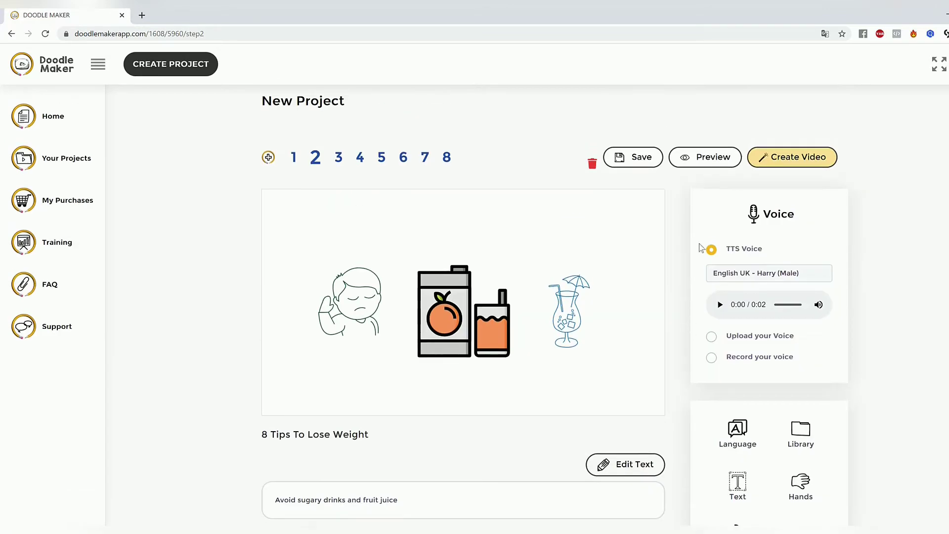
pyautogui.click(708, 159)
pyautogui.click(443, 285)
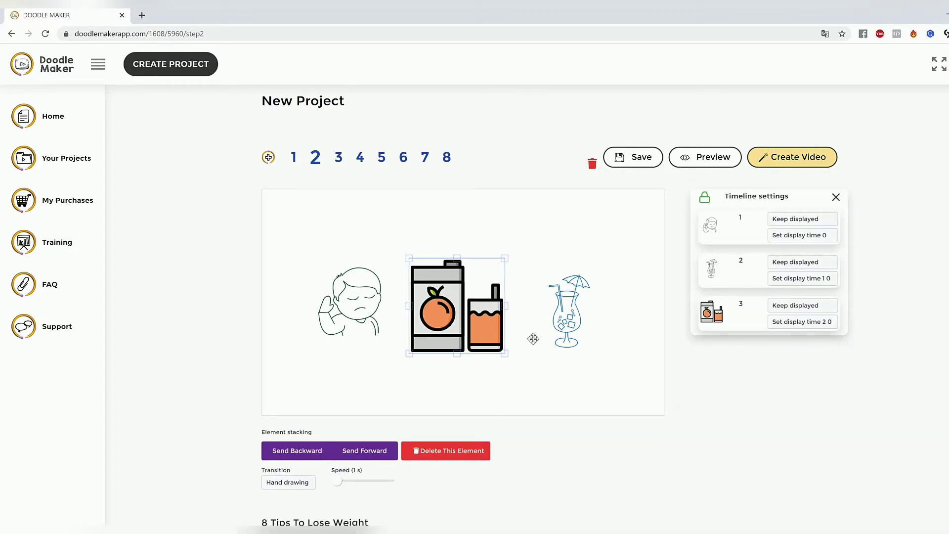
# Step: Open slide 8 and shift the fork and knife slightly up and to the left
pyautogui.click(445, 158)
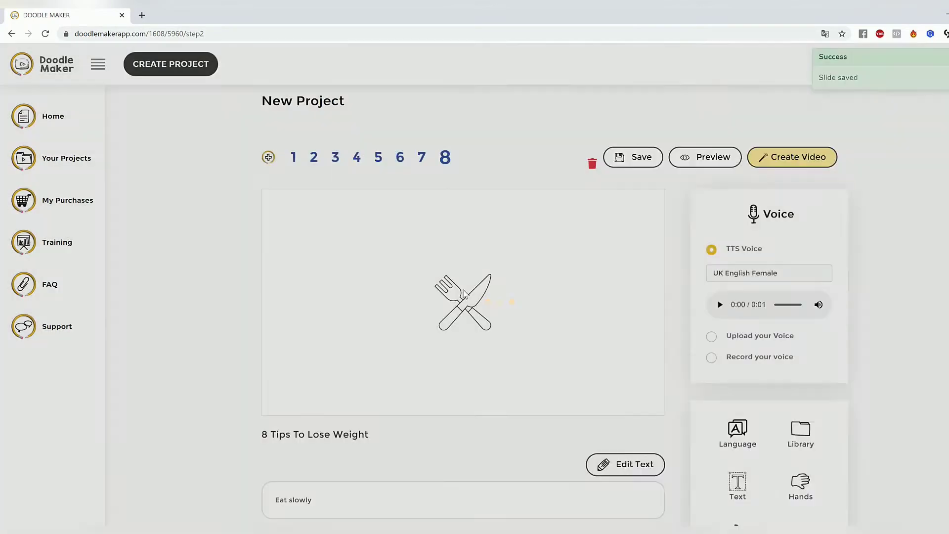
pyautogui.click(472, 303)
pyautogui.moveTo(476, 307)
pyautogui.mouseDown()
pyautogui.moveTo(461, 298)
pyautogui.moveTo(471, 298)
pyautogui.mouseUp()
pyautogui.scroll(-3, 626, 311)
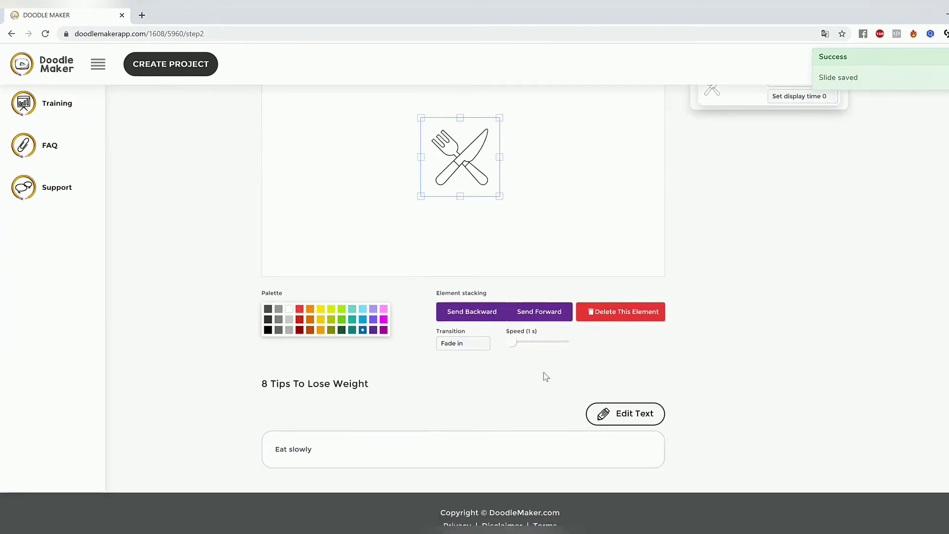
# Step: Replace slide 8's script text with "Visit Our Website Today..."
pyautogui.click(638, 414)
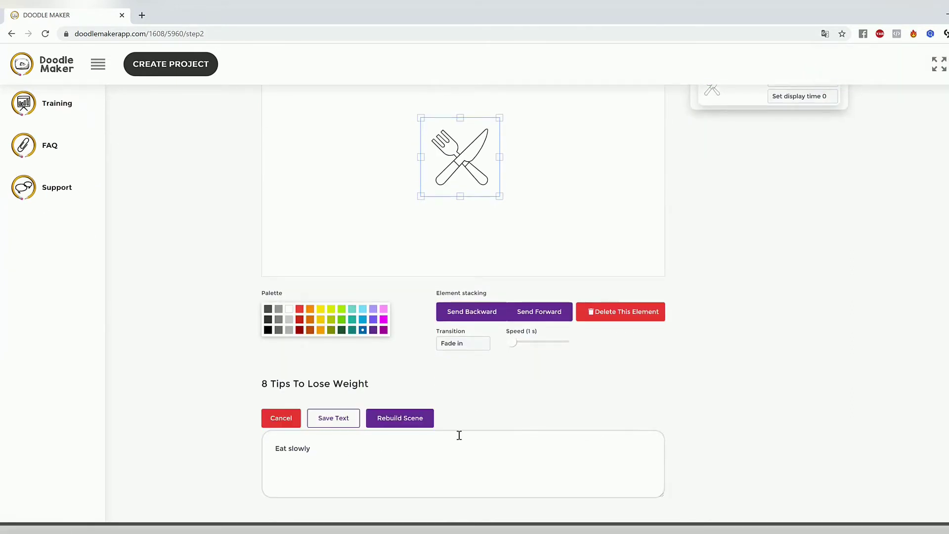
pyautogui.moveTo(332, 460); pyautogui.dragTo(208, 443)
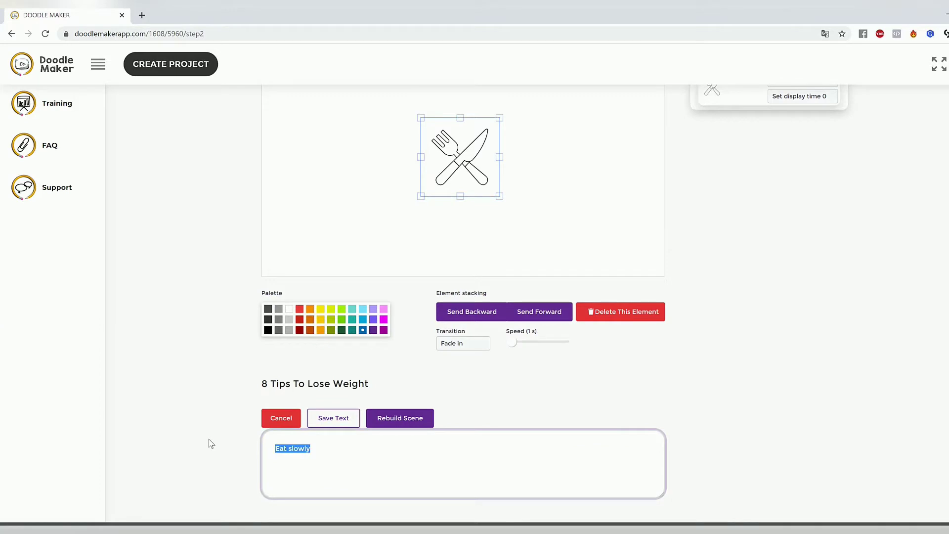
pyautogui.write('c')
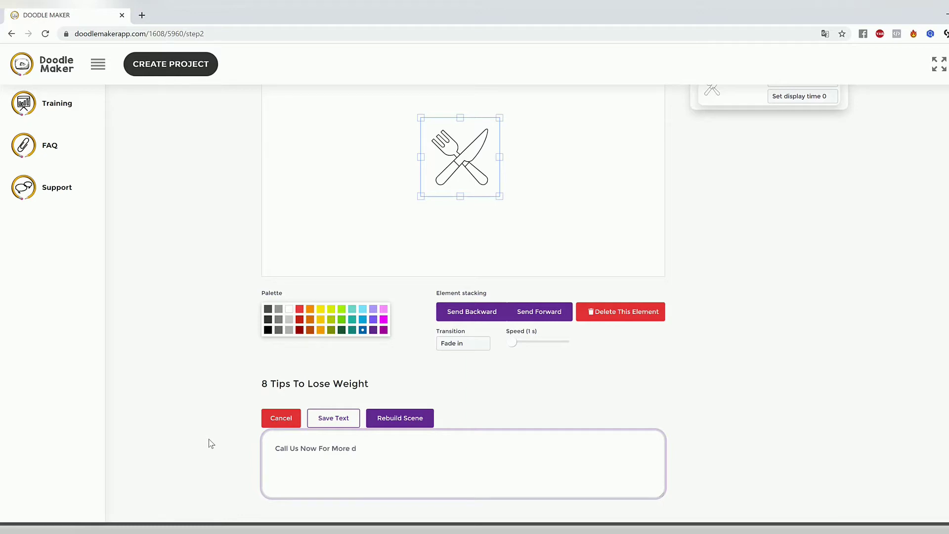
pyautogui.press('BackSpace')
pyautogui.press('BackSpace')
pyautogui.press('BackSpace')
pyautogui.press('BackSpace')
pyautogui.press('BackSpace')
pyautogui.press('BackSpace')
pyautogui.press('BackSpace')
pyautogui.press('BackSpace')
pyautogui.press('BackSpace')
pyautogui.press('BackSpace')
pyautogui.press('BackSpace')
pyautogui.press('BackSpace')
pyautogui.press('BackSpace')
pyautogui.press('BackSpace')
pyautogui.press('BackSpace')
pyautogui.press('BackSpace')
pyautogui.press('BackSpace')
pyautogui.press('BackSpace')
pyautogui.press('BackSpace')
pyautogui.press('BackSpace')
pyautogui.write('V')
# Step: Rebuild slide 8's scene from the new text and check the website and calendar drawings
pyautogui.click(424, 421)
pyautogui.click(485, 369)
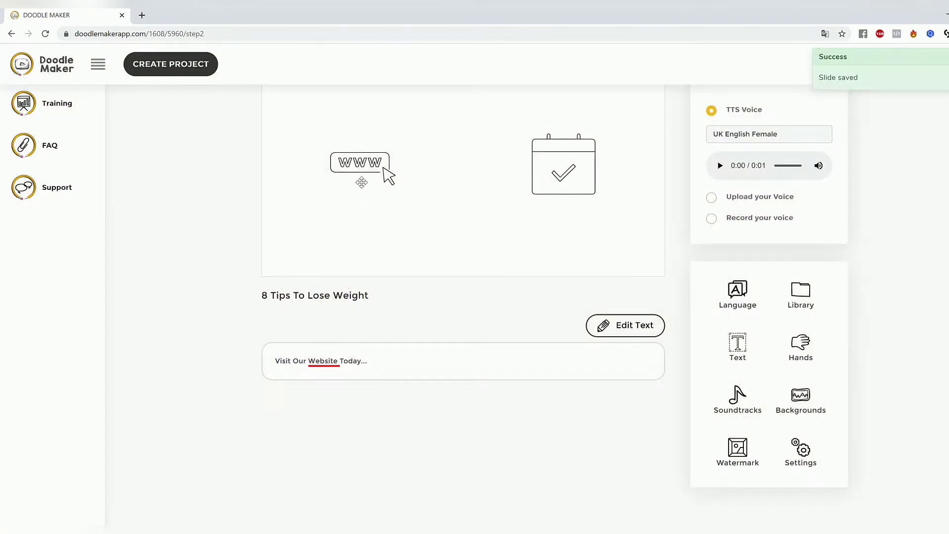
pyautogui.click(362, 164)
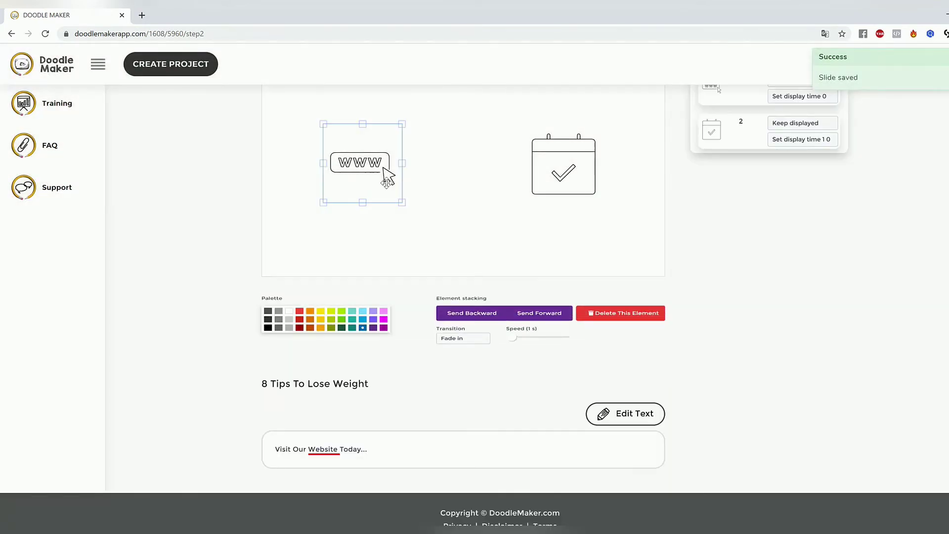
pyautogui.click(565, 164)
pyautogui.click(496, 178)
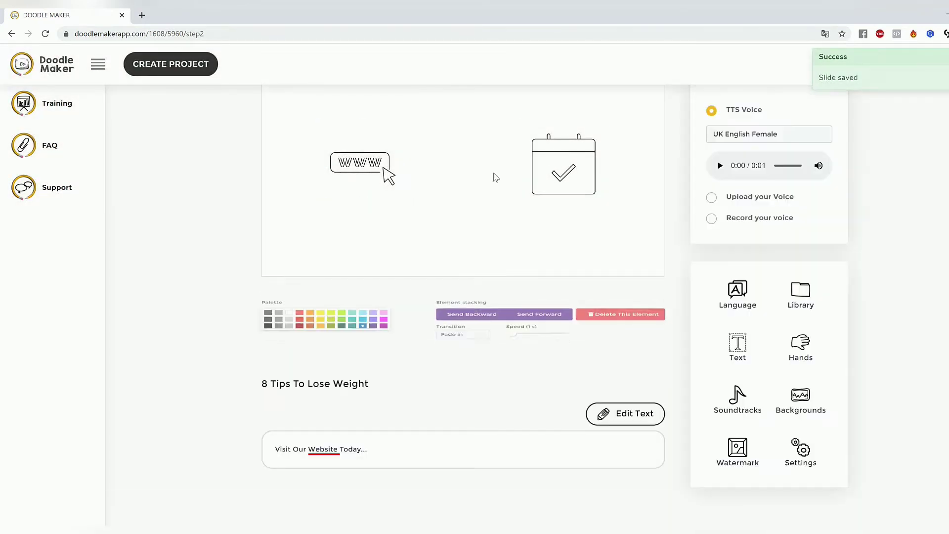
# Step: Recolor the website line drawing on slide 8, trying red before settling on blue
pyautogui.click(377, 166)
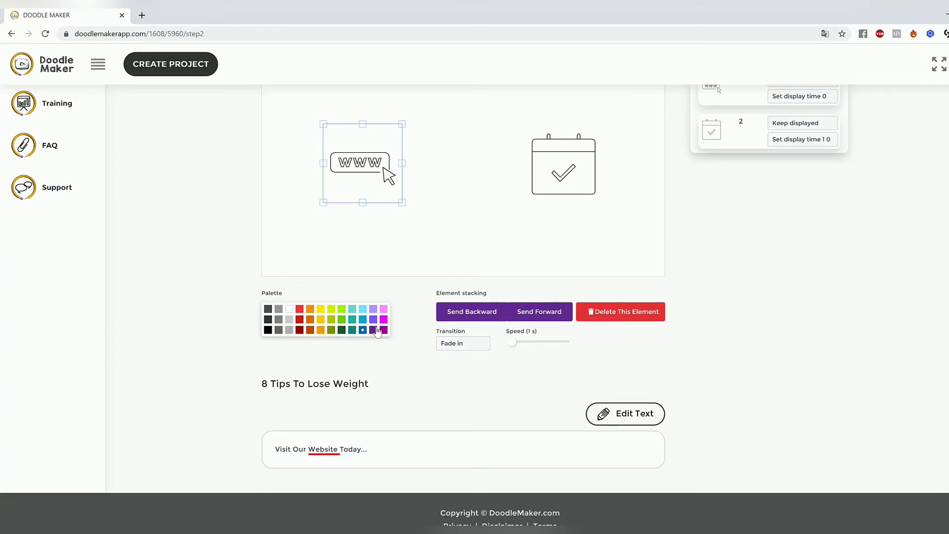
pyautogui.click(299, 319)
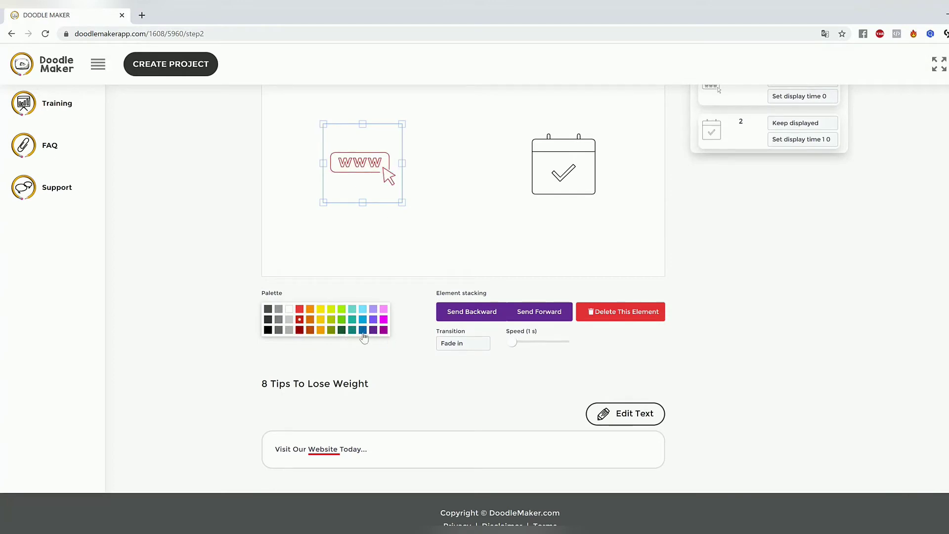
pyautogui.click(471, 210)
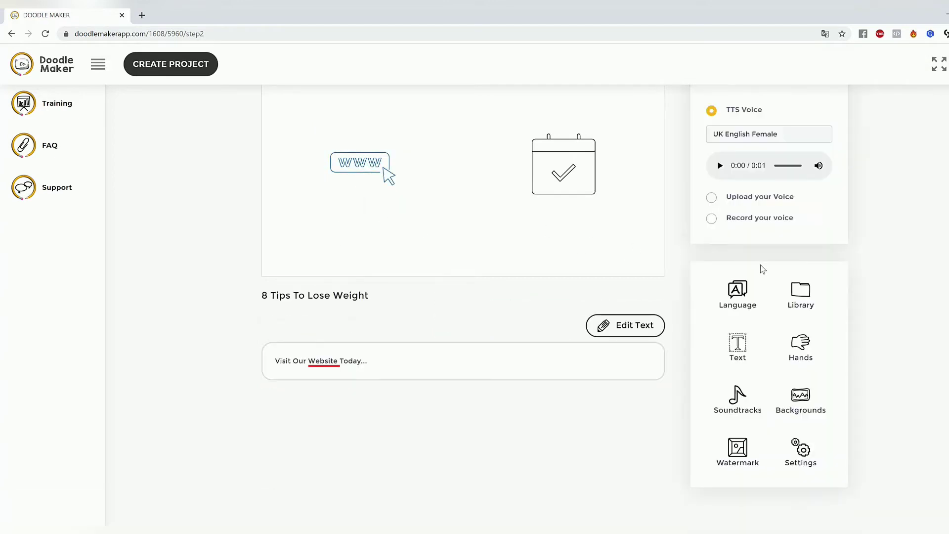
# Step: Search the JumpStory library for "website" and add the coloured browser windows picture to slide 8
pyautogui.click(792, 287)
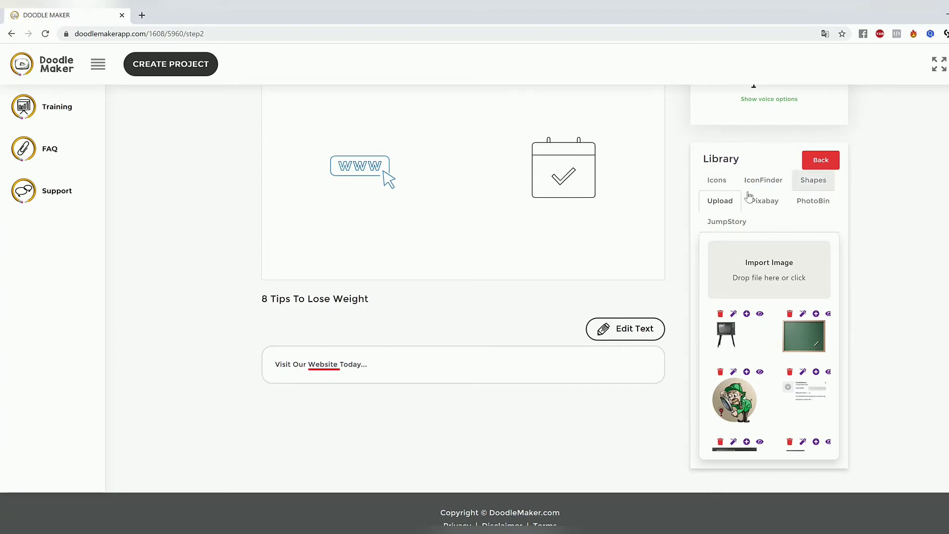
pyautogui.click(738, 226)
pyautogui.tripleClick(775, 248)
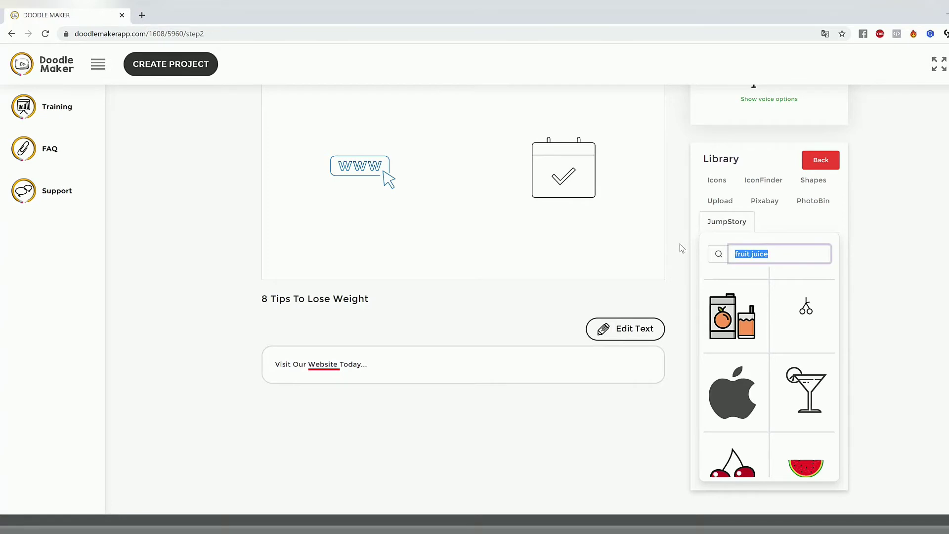
pyautogui.write('website')
pyautogui.press('Return')
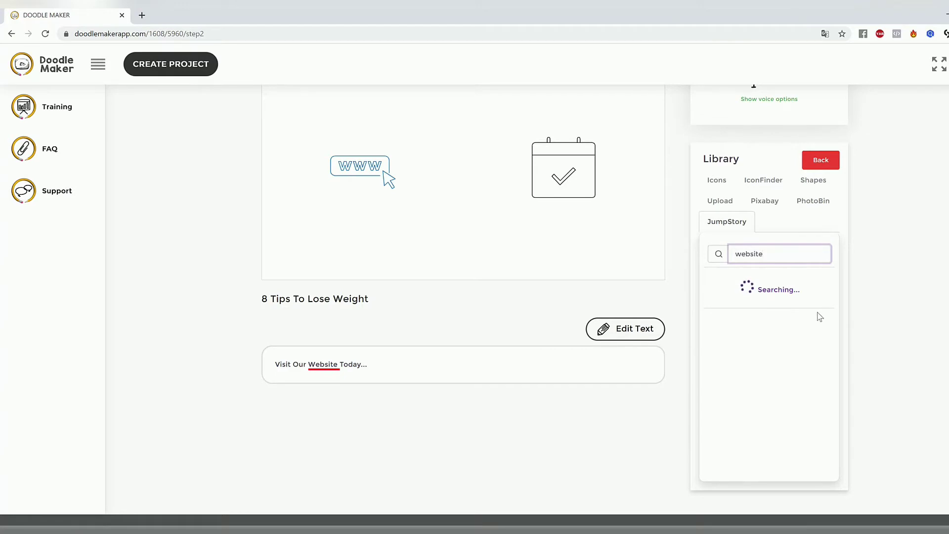
pyautogui.scroll(-10, 816, 316)
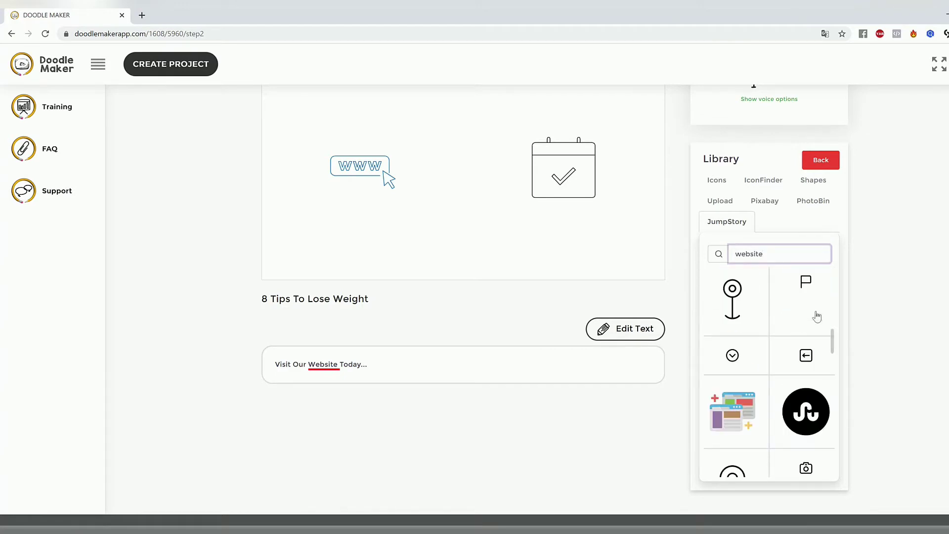
pyautogui.scroll(-8, 816, 316)
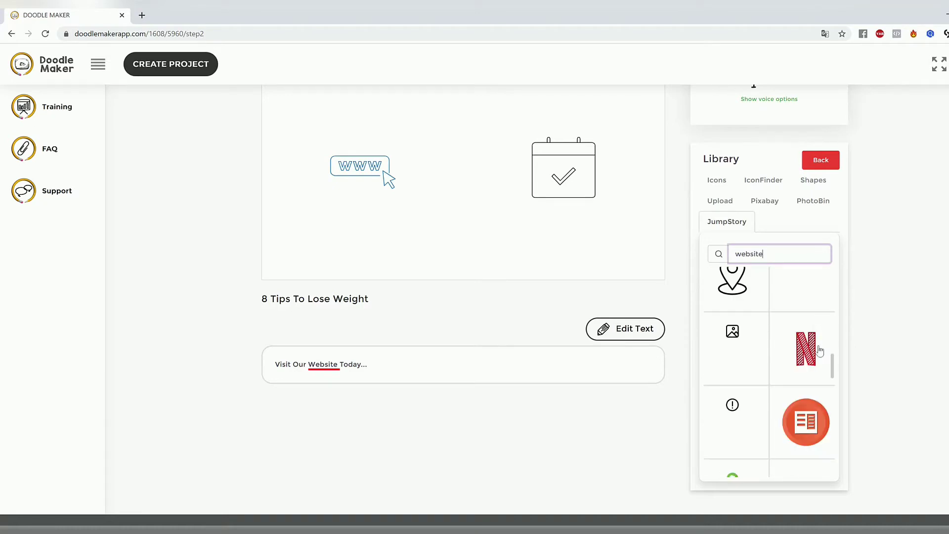
pyautogui.scroll(5, 832, 381)
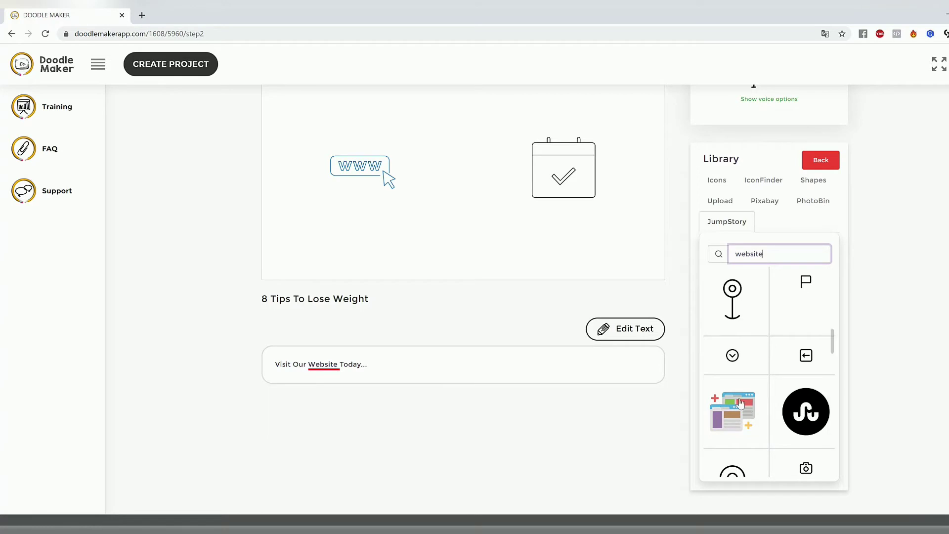
pyautogui.click(748, 413)
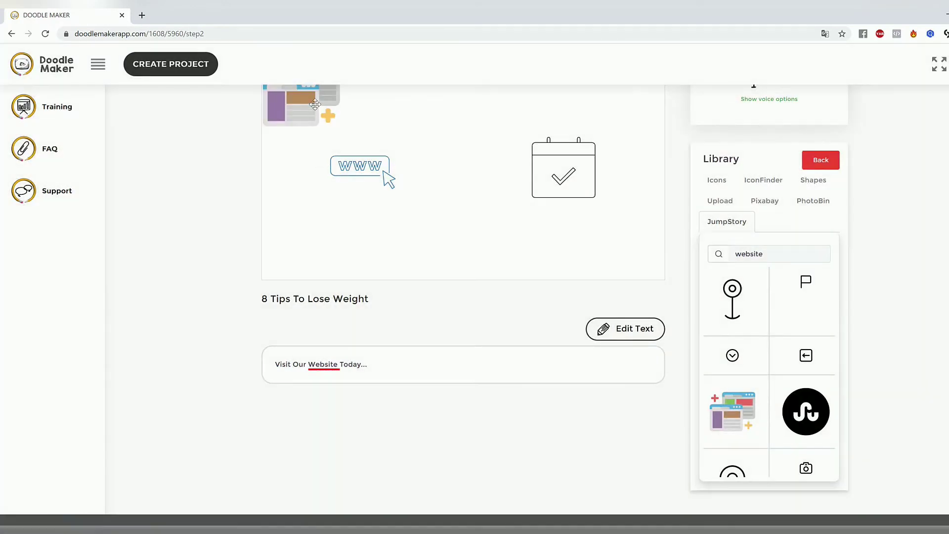
# Step: Replace the website line drawing with the browser windows picture, enlarged and placed beside the calendar
pyautogui.moveTo(314, 106); pyautogui.dragTo(470, 233)
pyautogui.click(360, 165)
pyautogui.click(618, 314)
pyautogui.moveTo(424, 190); pyautogui.dragTo(390, 192)
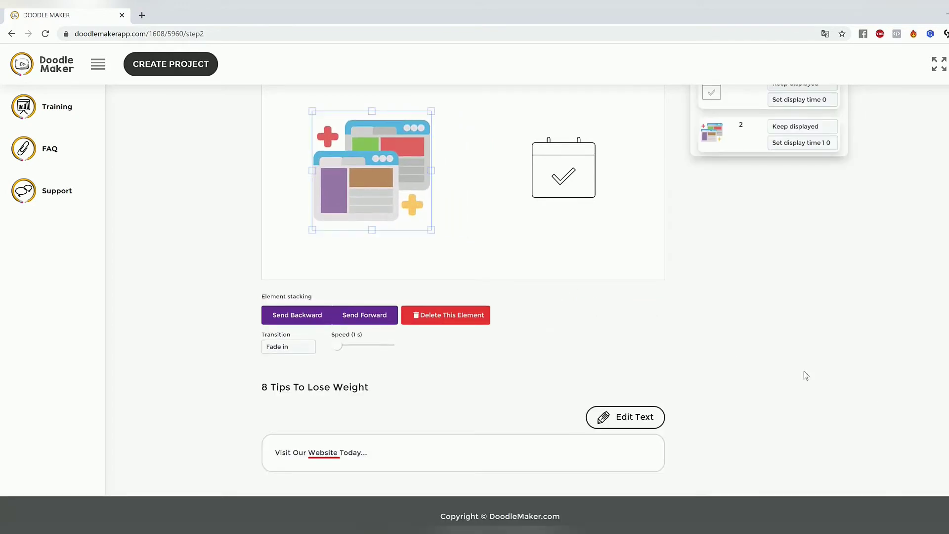
pyautogui.scroll(3, 632, 308)
pyautogui.click(447, 329)
pyautogui.moveTo(395, 289); pyautogui.dragTo(406, 287)
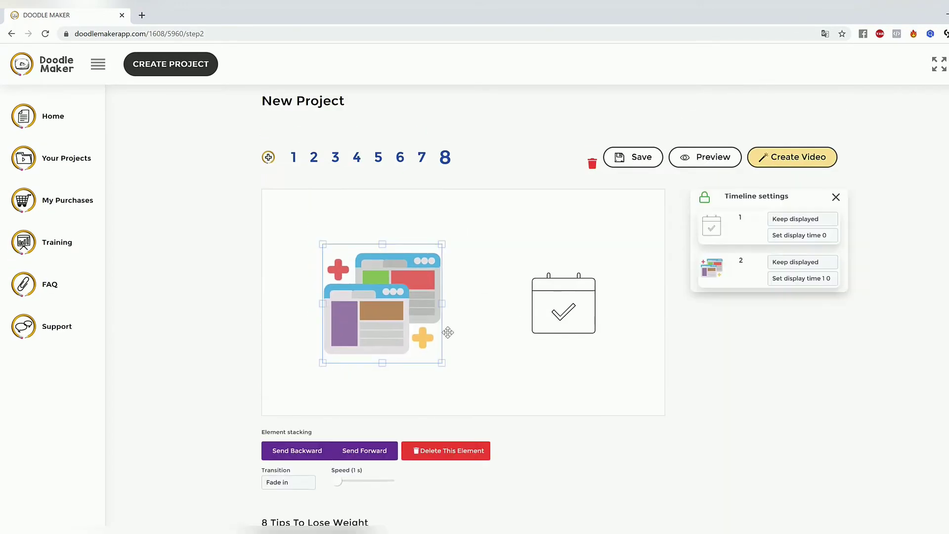
pyautogui.click(437, 367)
pyautogui.click(431, 348)
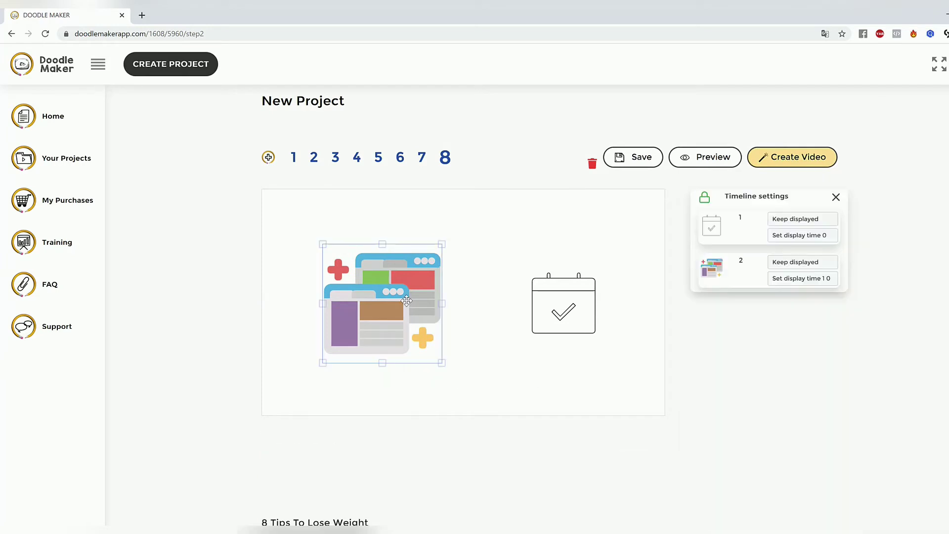
# Step: Set the browser windows picture's transition to Hand drawing
pyautogui.scroll(-1, 306, 457)
pyautogui.click(289, 482)
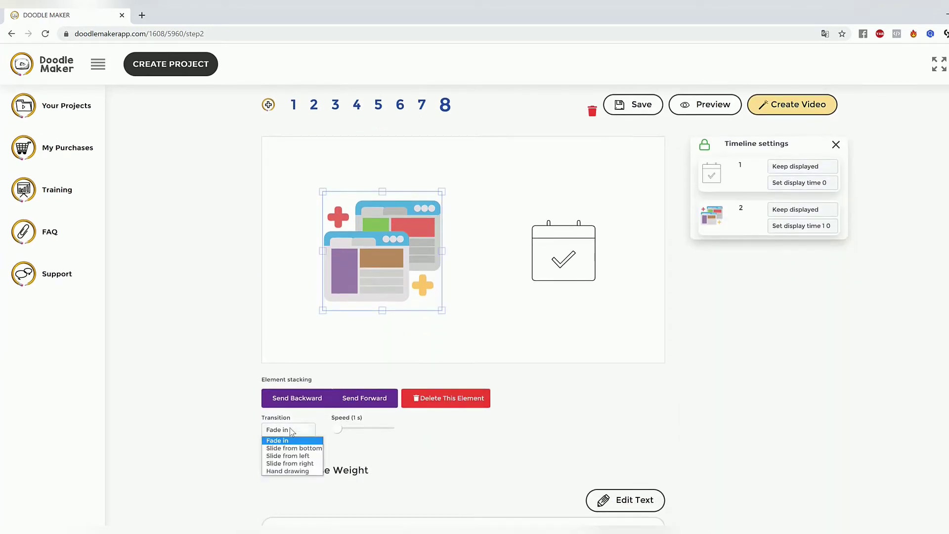
pyautogui.click(302, 471)
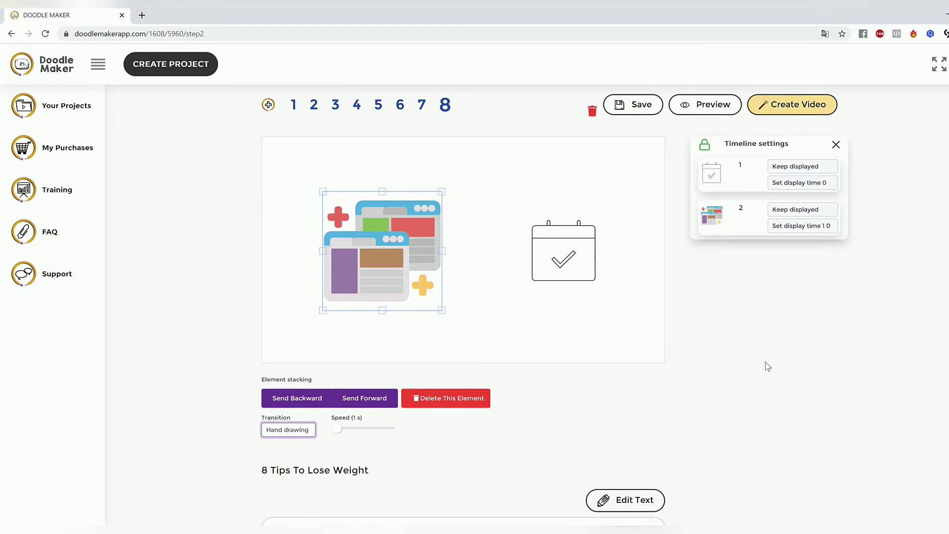
pyautogui.click(509, 285)
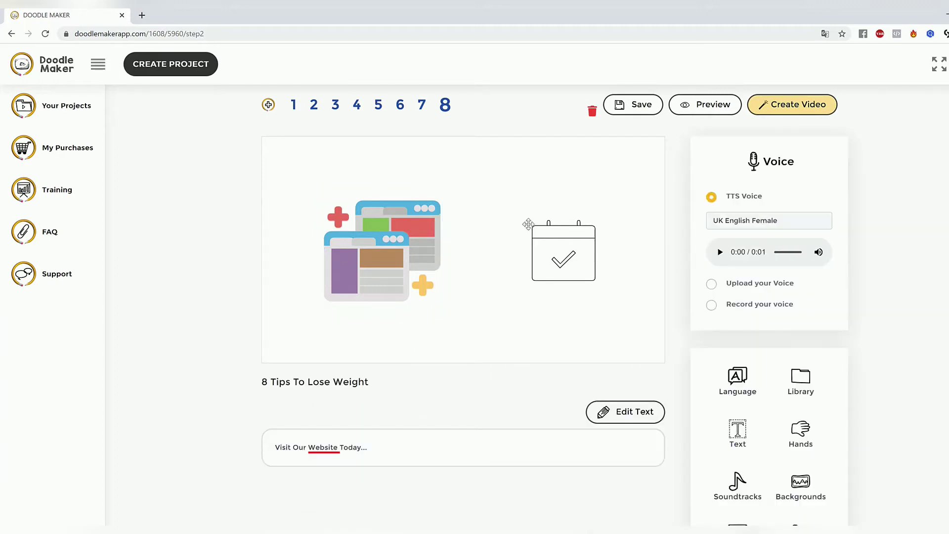
# Step: Move the browser windows picture slightly toward the calendar, enlarge it a little, and preview the slide
pyautogui.click(372, 241)
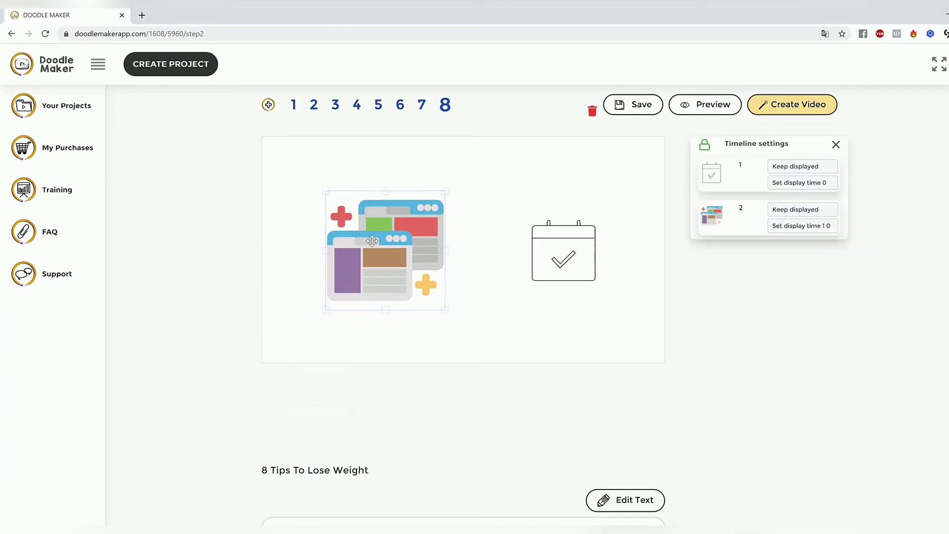
pyautogui.moveTo(446, 310); pyautogui.dragTo(459, 320)
pyautogui.click(511, 324)
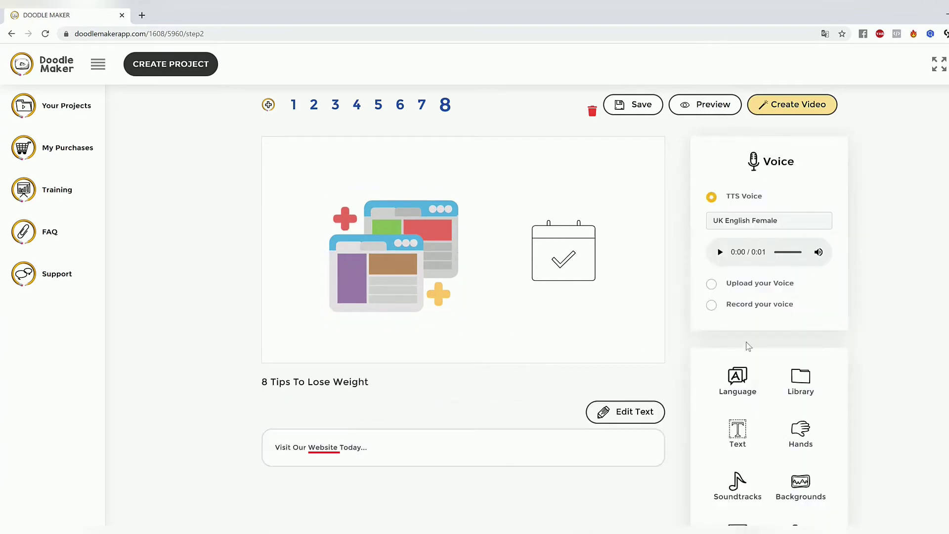
pyautogui.click(703, 105)
pyautogui.scroll(1, 475, 297)
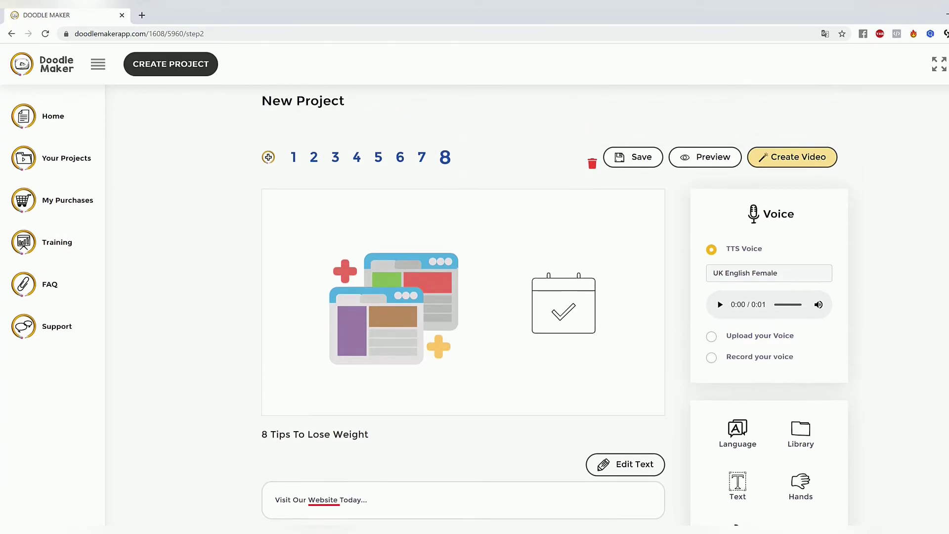
# Step: Delete the browser windows picture and the calendar drawing from slide 8
pyautogui.click(446, 305)
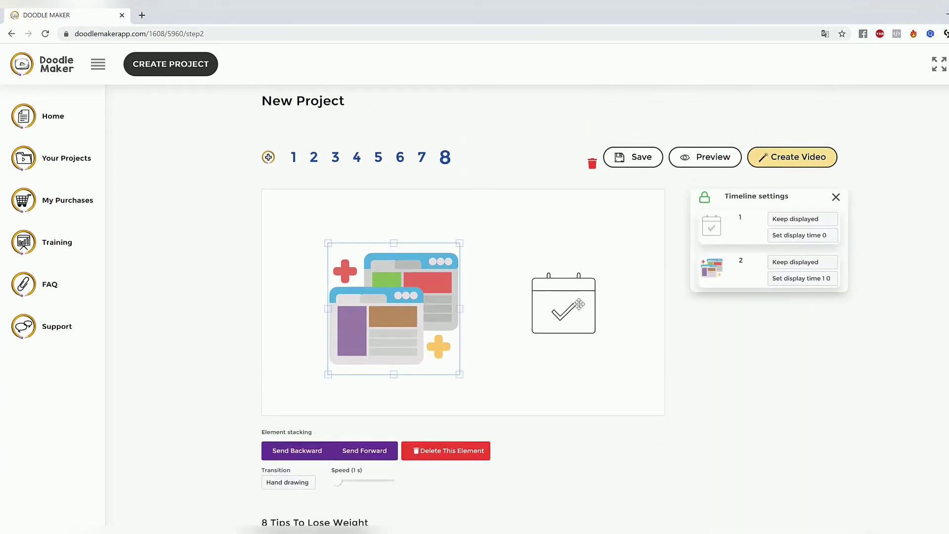
pyautogui.click(447, 451)
pyautogui.click(557, 337)
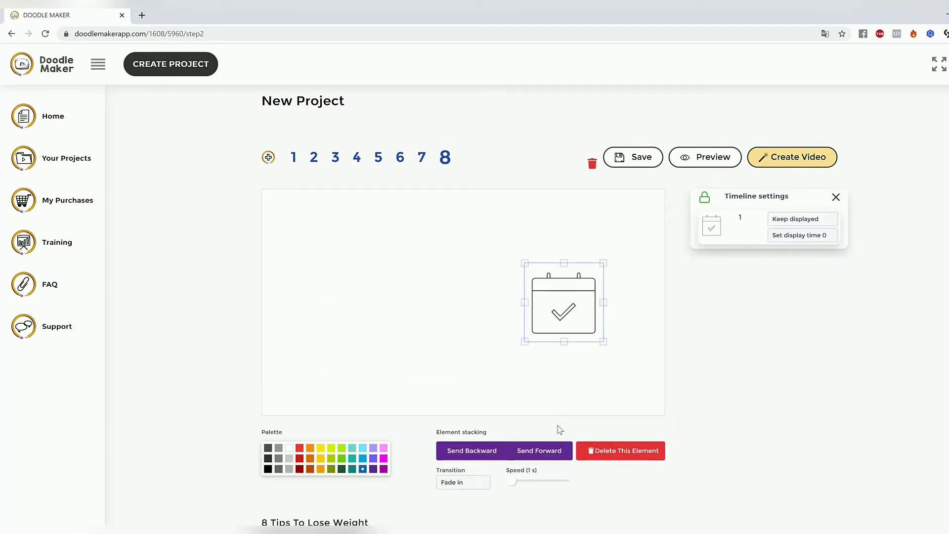
pyautogui.scroll(-2, 588, 439)
pyautogui.click(637, 345)
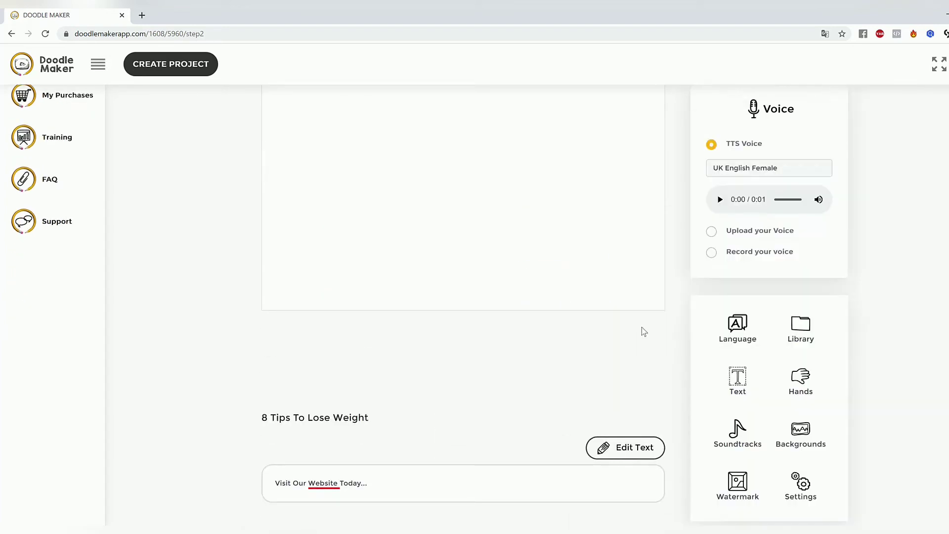
# Step: Replace slide 8's script text with "Call Us Today" and save it without rebuilding the scene
pyautogui.scroll(1, 885, 352)
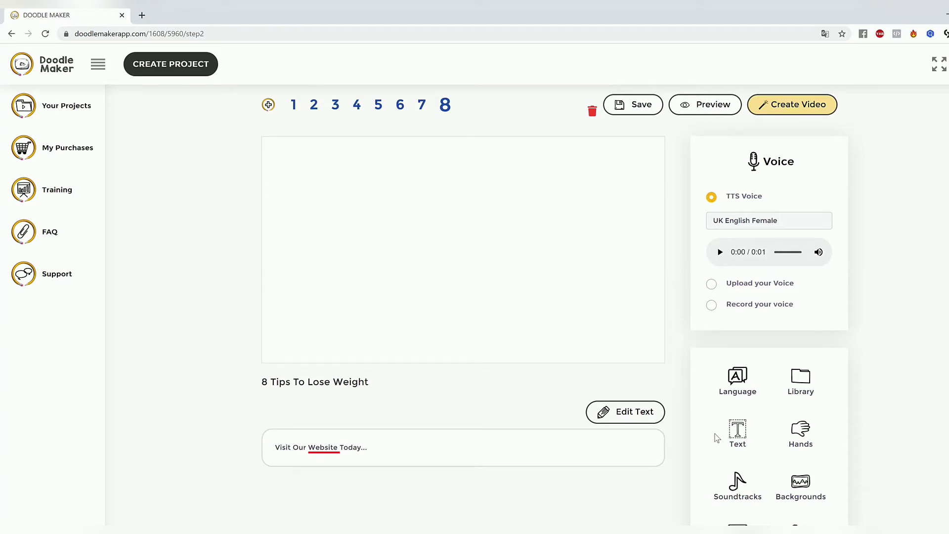
pyautogui.click(625, 411)
pyautogui.moveTo(428, 447); pyautogui.dragTo(65, 449)
pyautogui.write('Call Us Today')
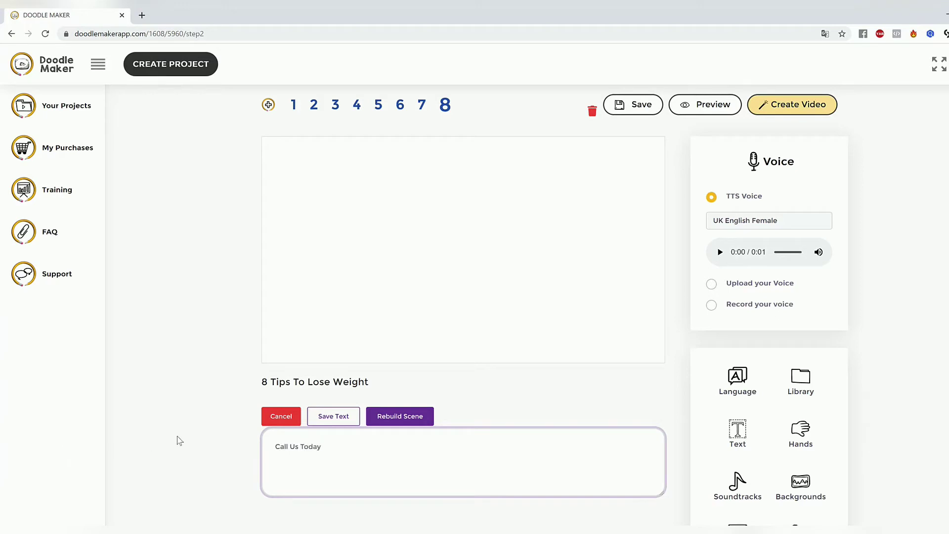
pyautogui.click(335, 420)
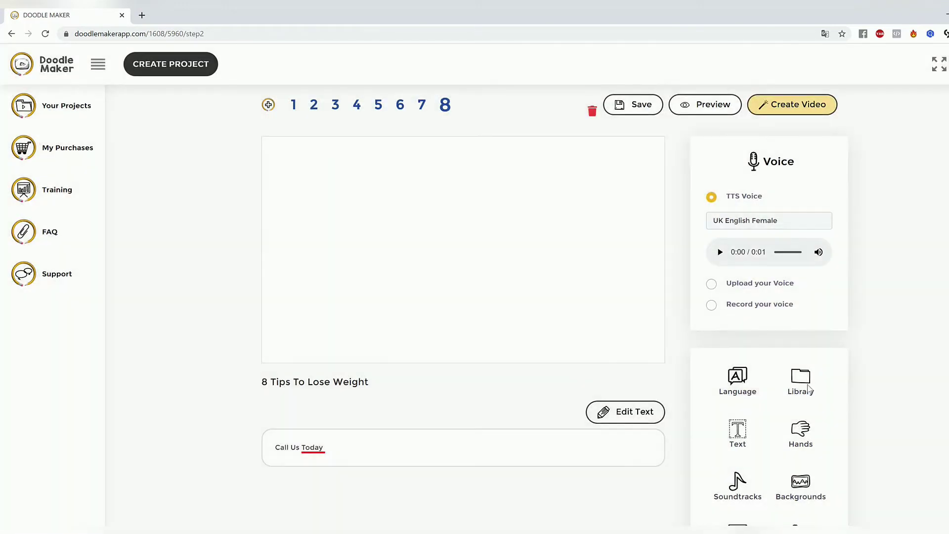
# Step: Search the Pixabay image library for "phone call"
pyautogui.click(808, 388)
pyautogui.scroll(-2, 858, 360)
pyautogui.scroll(3, 858, 361)
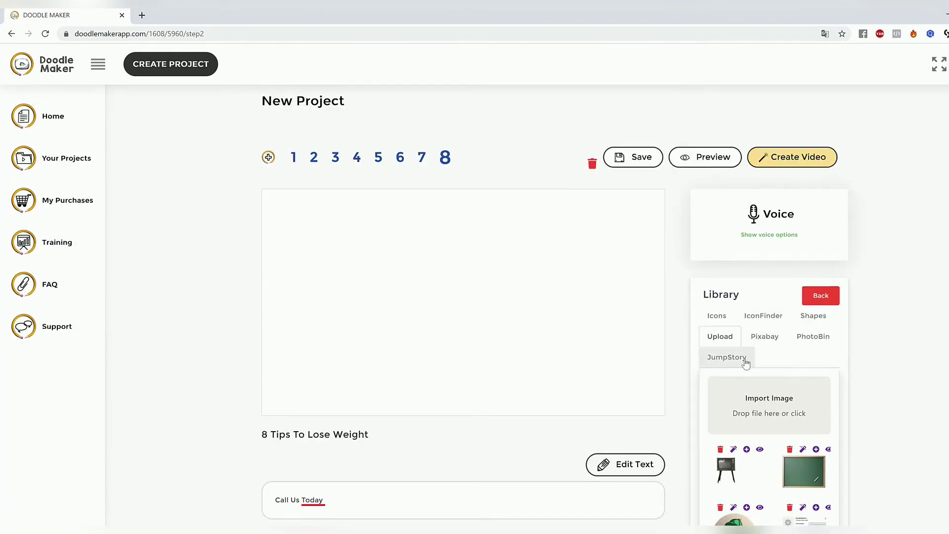
pyautogui.click(746, 363)
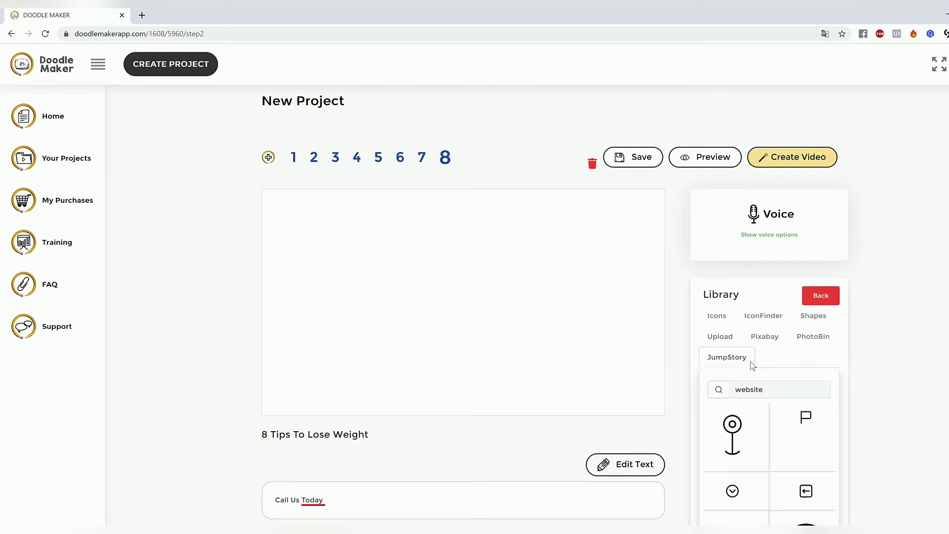
pyautogui.click(775, 392)
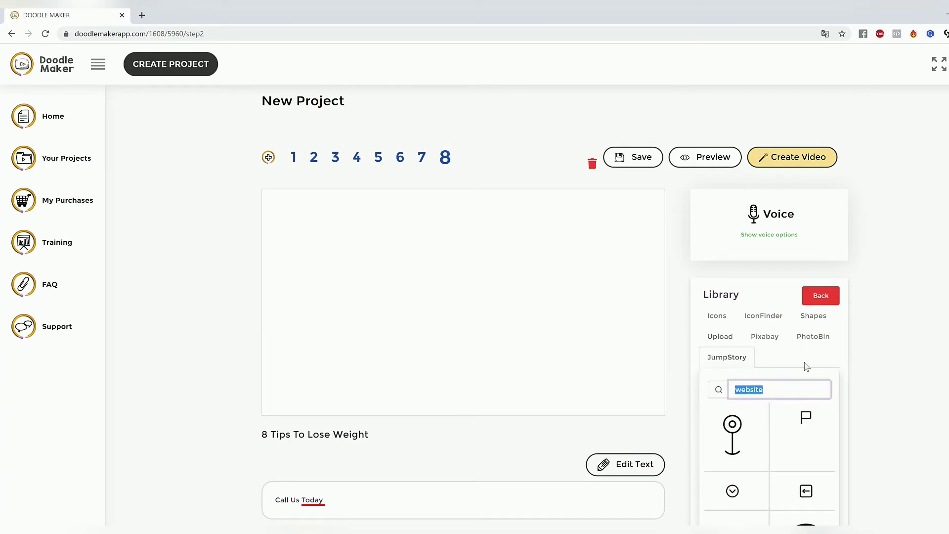
pyautogui.click(769, 340)
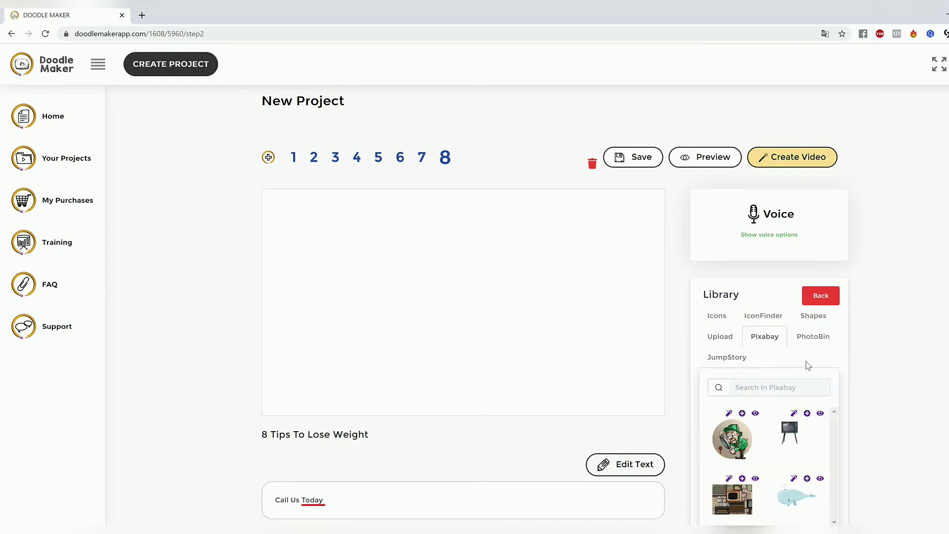
pyautogui.click(805, 388)
pyautogui.write('p')
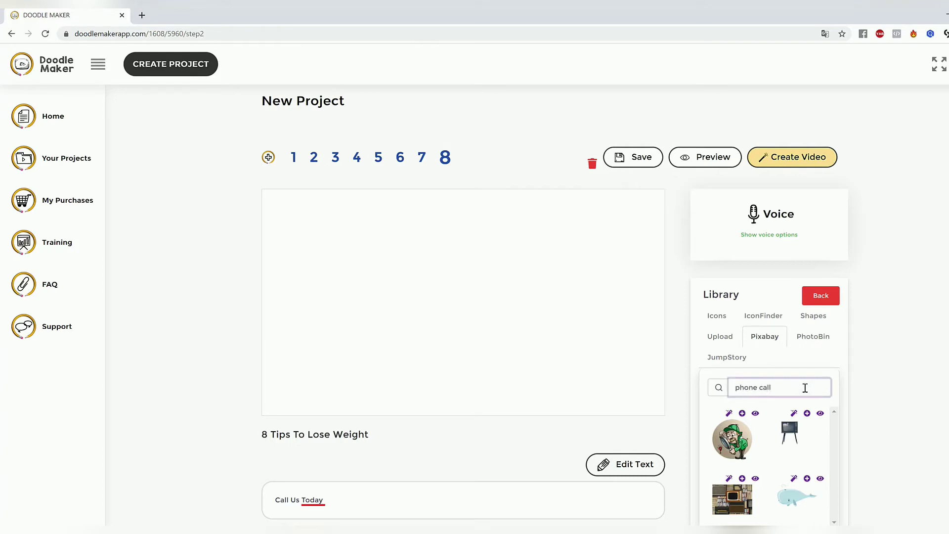
pyautogui.write('hone call')
# Step: Browse the phone call images and view the photo of a hand holding a white smartphone full size
pyautogui.scroll(-1, 890, 408)
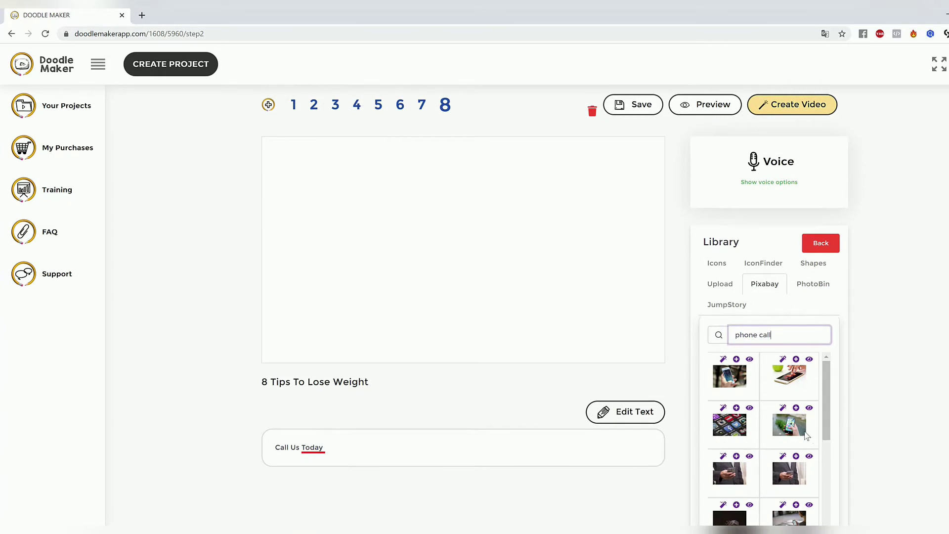
pyautogui.scroll(-5, 806, 435)
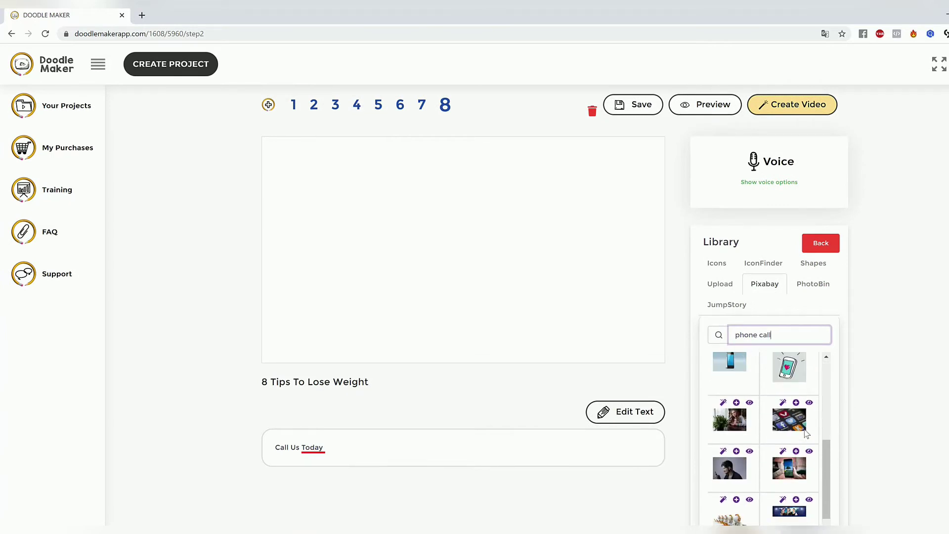
pyautogui.scroll(-2, 806, 433)
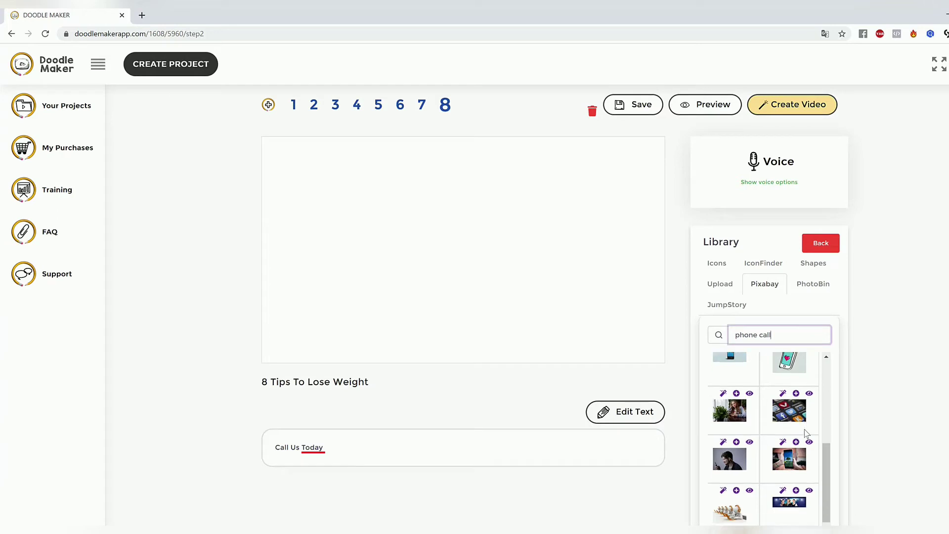
pyautogui.scroll(7, 806, 434)
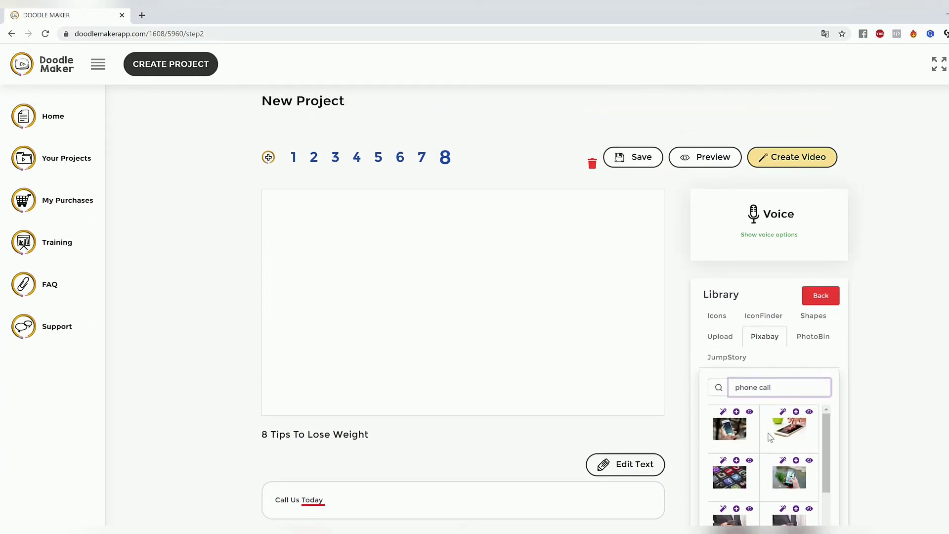
pyautogui.click(732, 433)
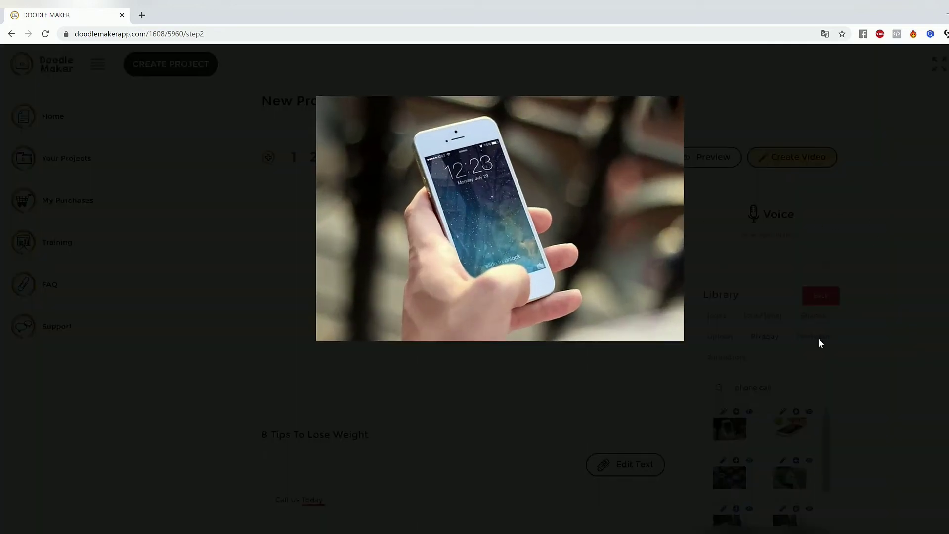
# Step: Place the Pixabay photo of the hand holding a white smartphone on slide 8
pyautogui.click(729, 429)
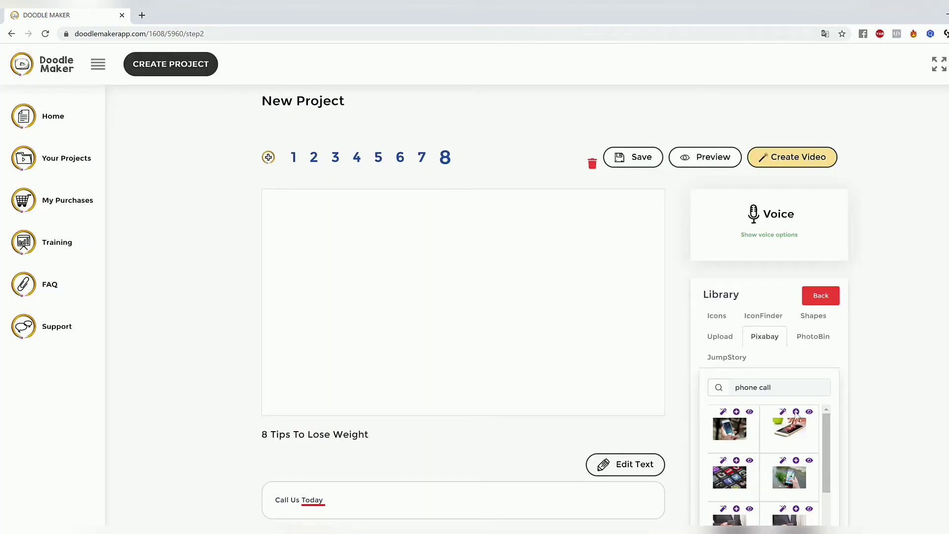
pyautogui.click(723, 413)
pyautogui.click(735, 412)
pyautogui.click(411, 276)
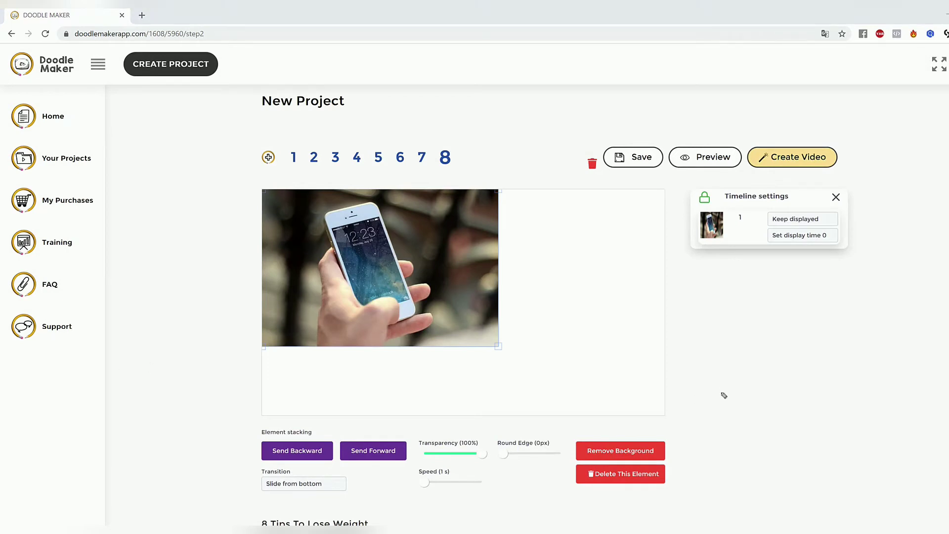
# Step: Remove the background from the smartphone photo on slide 8
pyautogui.moveTo(715, 387); pyautogui.dragTo(663, 441)
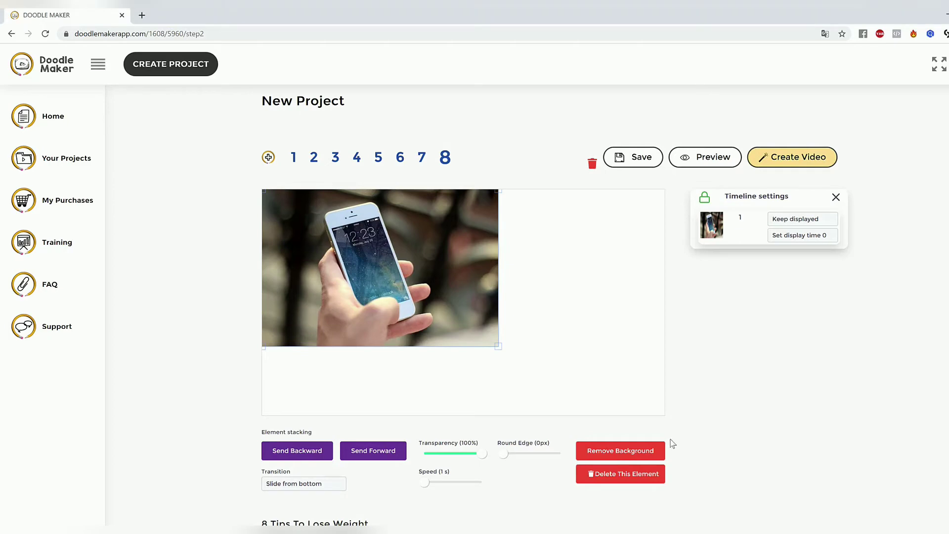
pyautogui.click(631, 451)
pyautogui.click(474, 365)
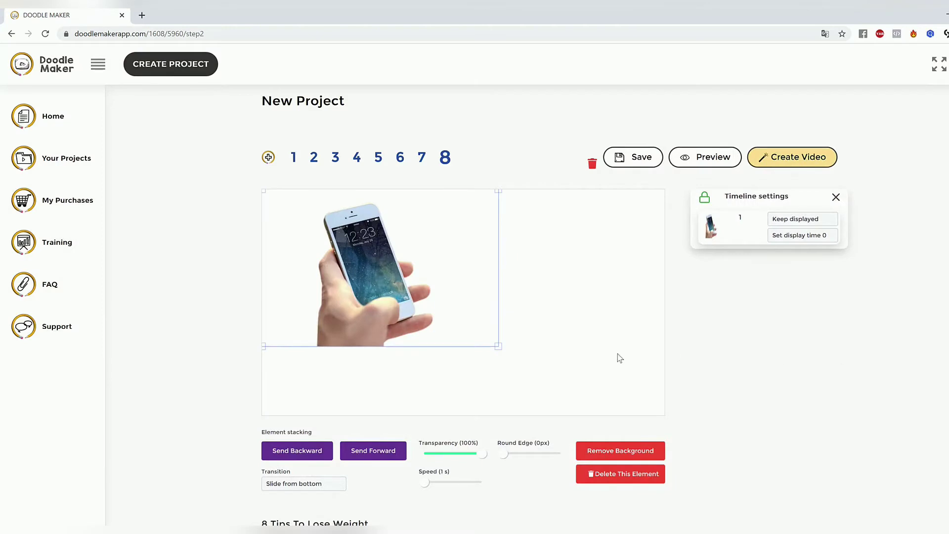
pyautogui.click(566, 345)
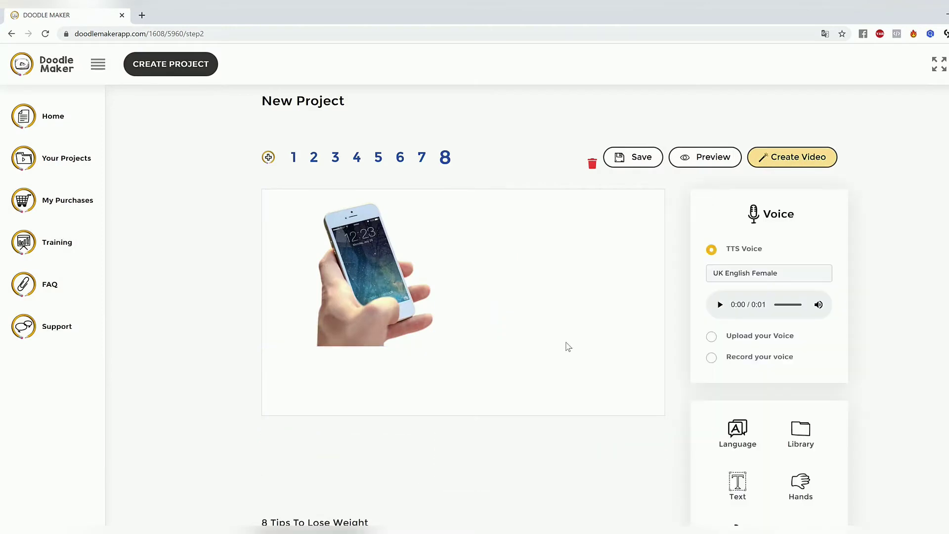
# Step: Enlarge the phone cut-out, centre it on slide 8 and set its transparency to 72%
pyautogui.click(320, 268)
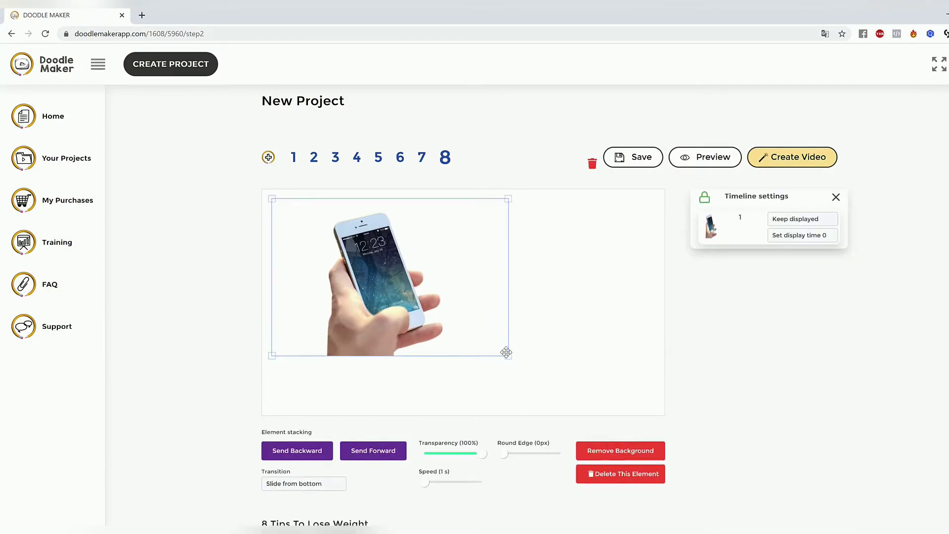
pyautogui.moveTo(507, 355); pyautogui.dragTo(542, 378)
pyautogui.moveTo(468, 305); pyautogui.dragTo(517, 301)
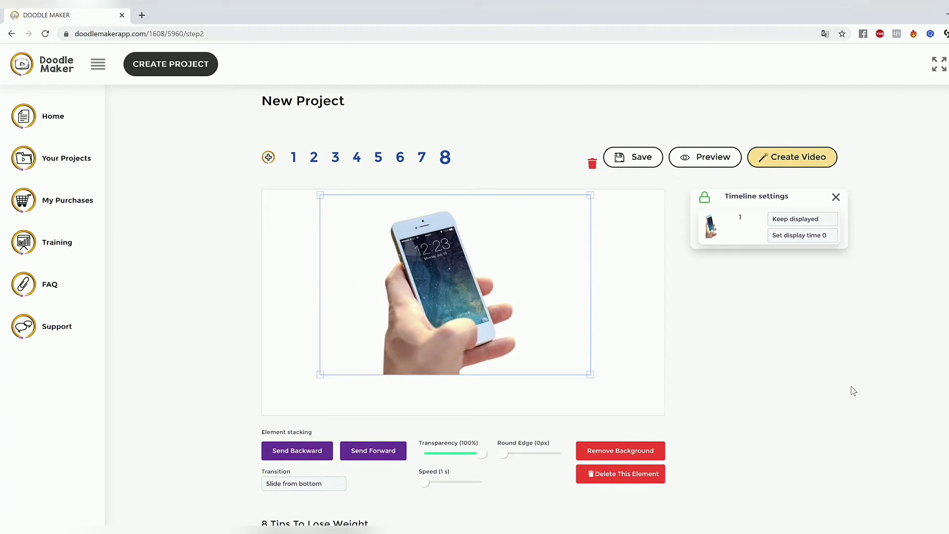
pyautogui.scroll(-2, 809, 395)
pyautogui.scroll(1, 672, 304)
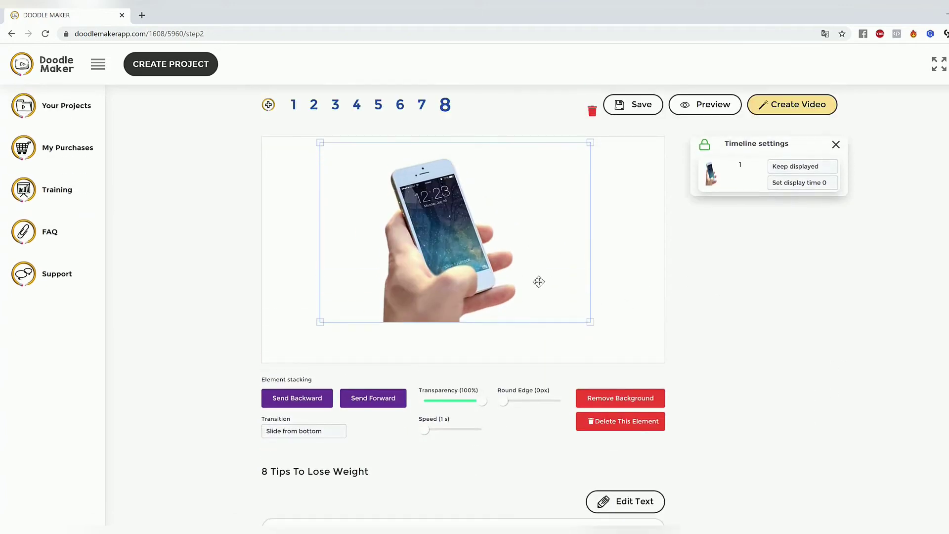
pyautogui.moveTo(476, 257); pyautogui.dragTo(479, 258)
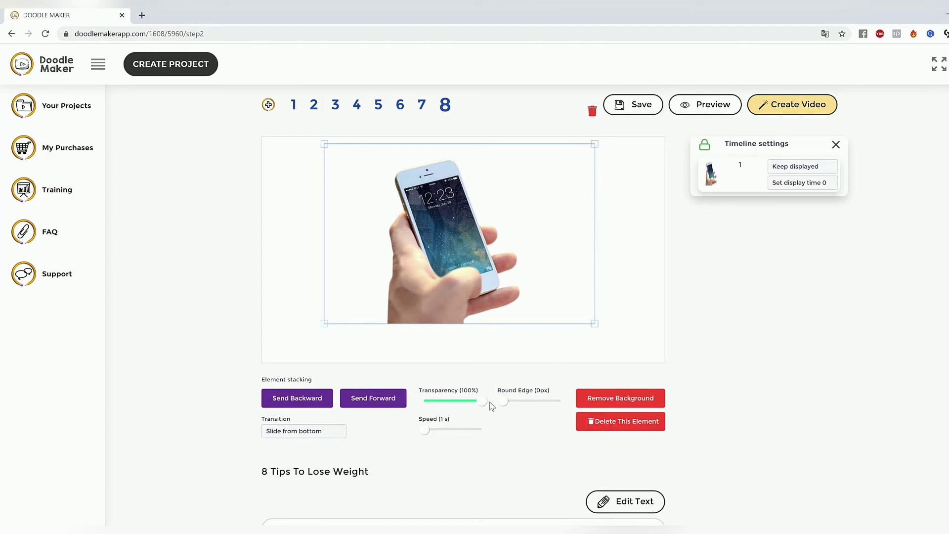
pyautogui.moveTo(484, 405); pyautogui.dragTo(466, 404)
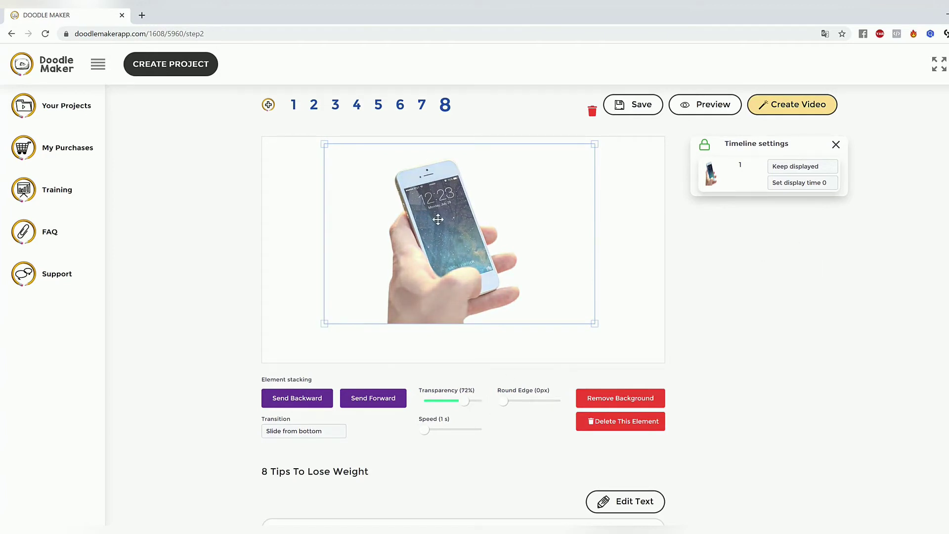
# Step: Set the phone cut-out's transition to Reveal and preview slide 8
pyautogui.click(312, 432)
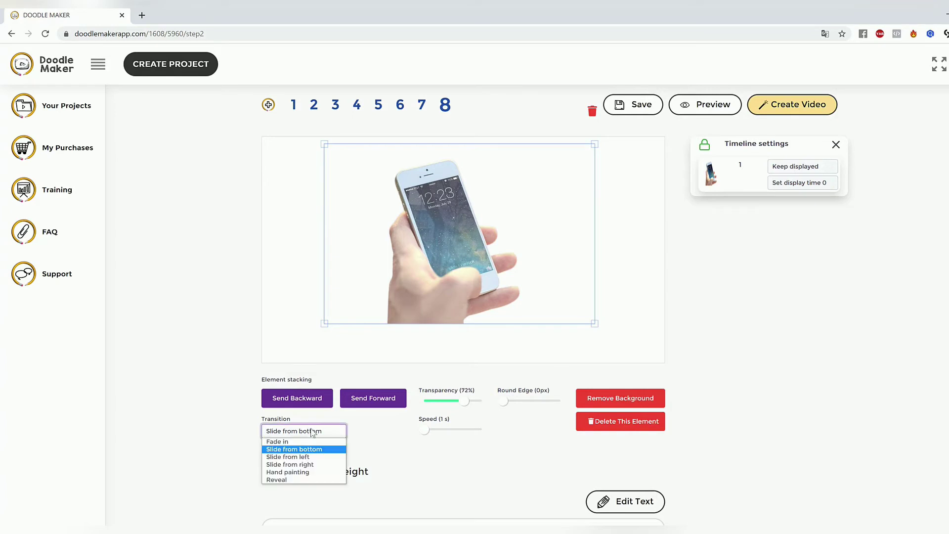
pyautogui.click(303, 473)
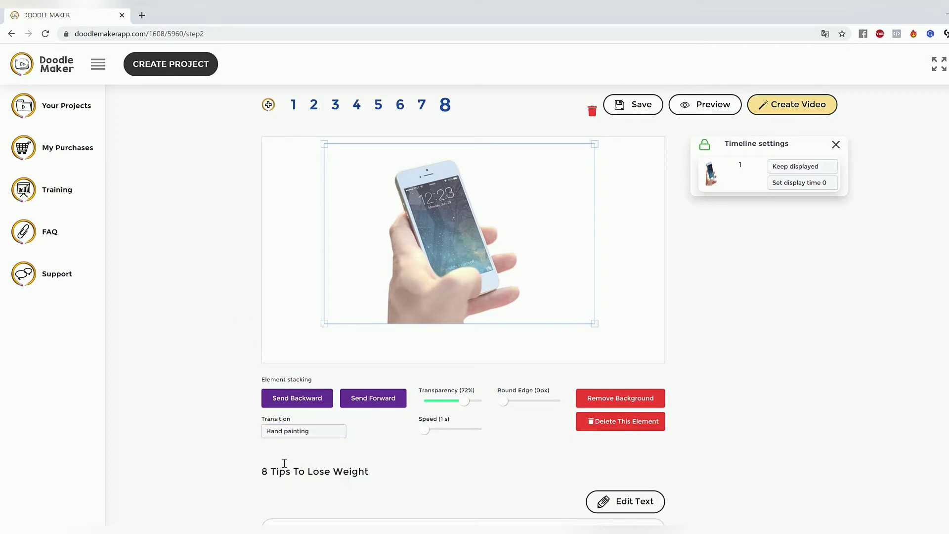
pyautogui.click(300, 432)
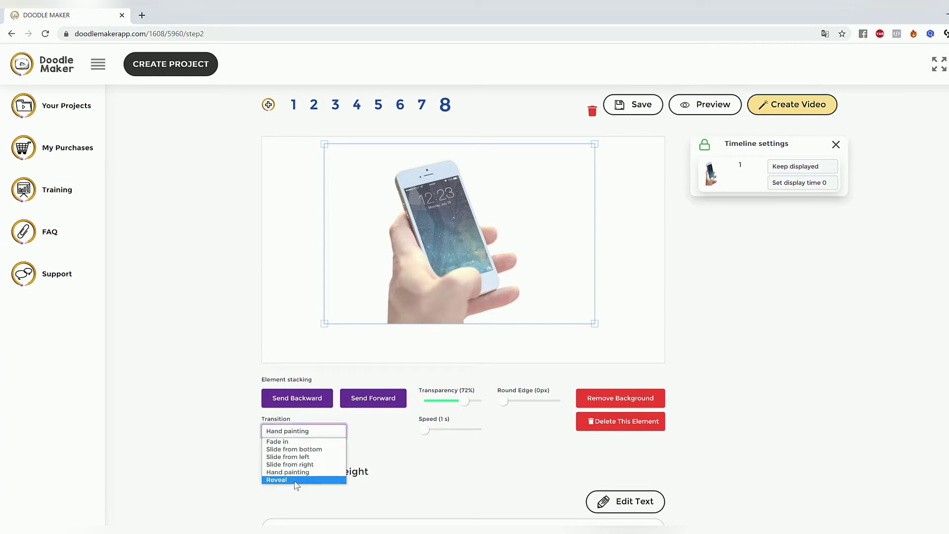
pyautogui.click(295, 479)
pyautogui.click(615, 275)
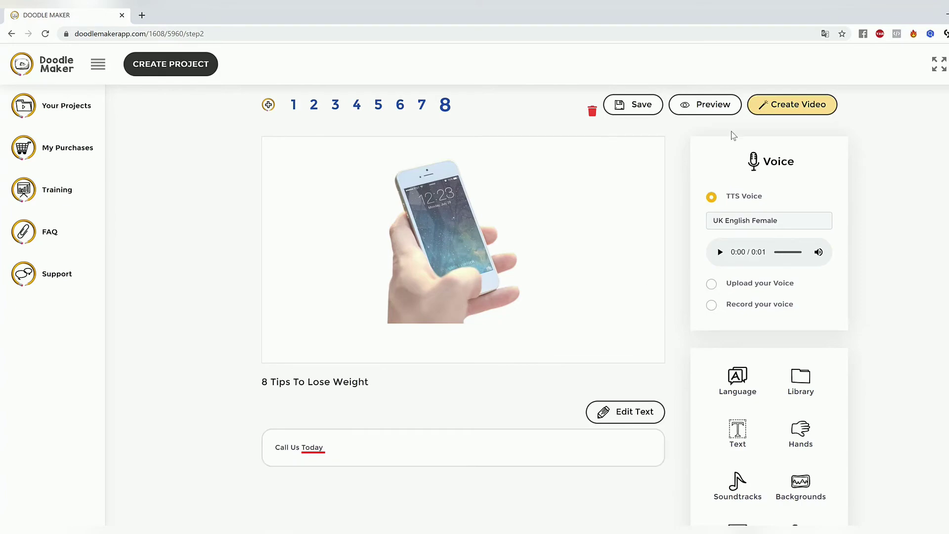
pyautogui.click(727, 110)
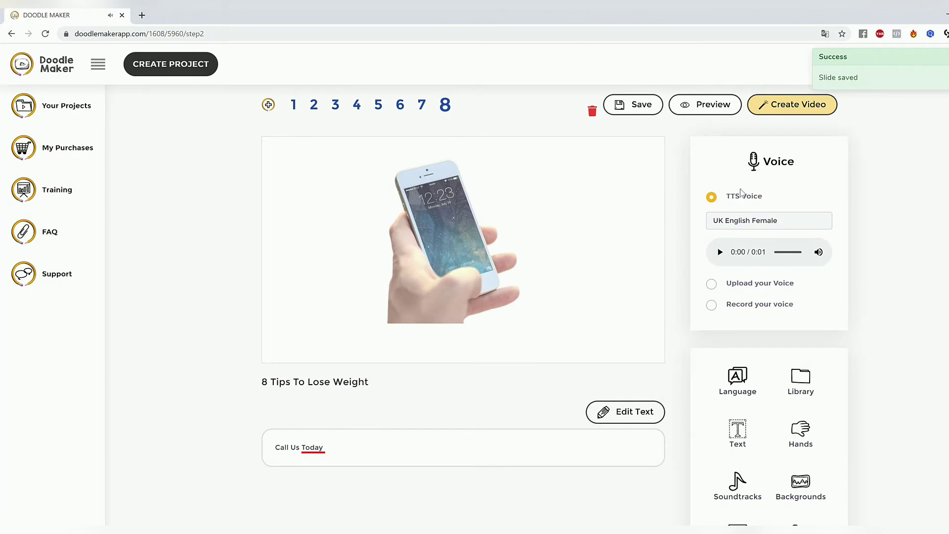
# Step: Change the phone cut-out's transition to Hand painting and preview slide 8 again
pyautogui.click(460, 288)
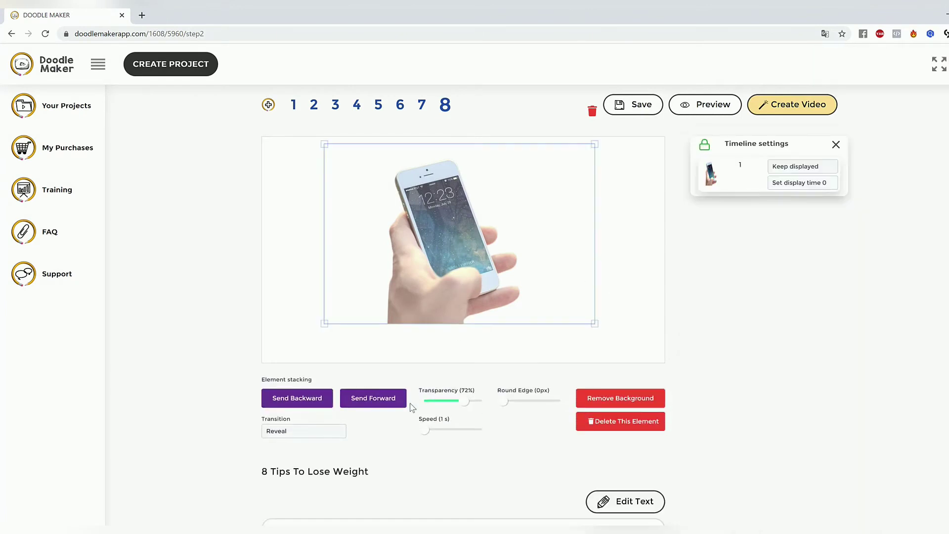
pyautogui.click(302, 433)
pyautogui.click(303, 474)
pyautogui.scroll(-2, 702, 408)
pyautogui.scroll(3, 694, 408)
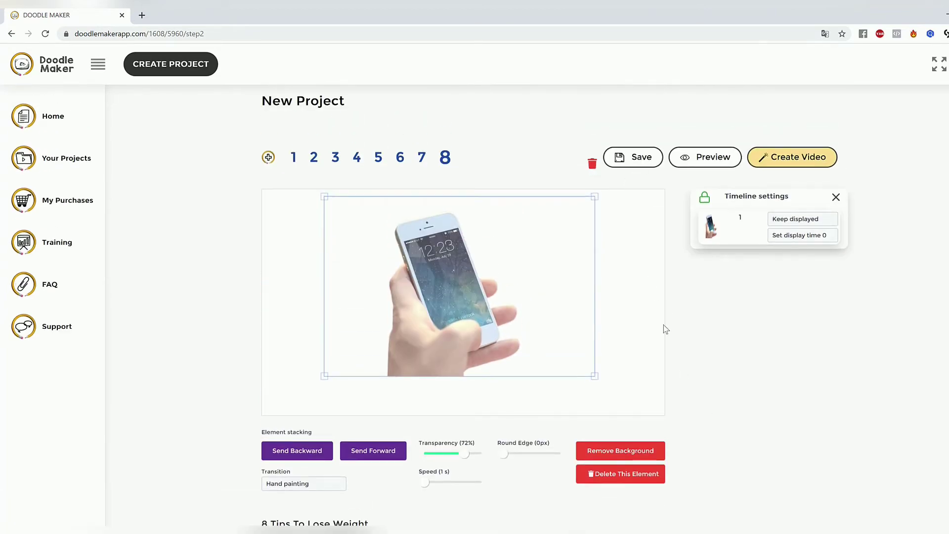
pyautogui.scroll(-3, 665, 329)
pyautogui.scroll(3, 720, 384)
pyautogui.click(692, 159)
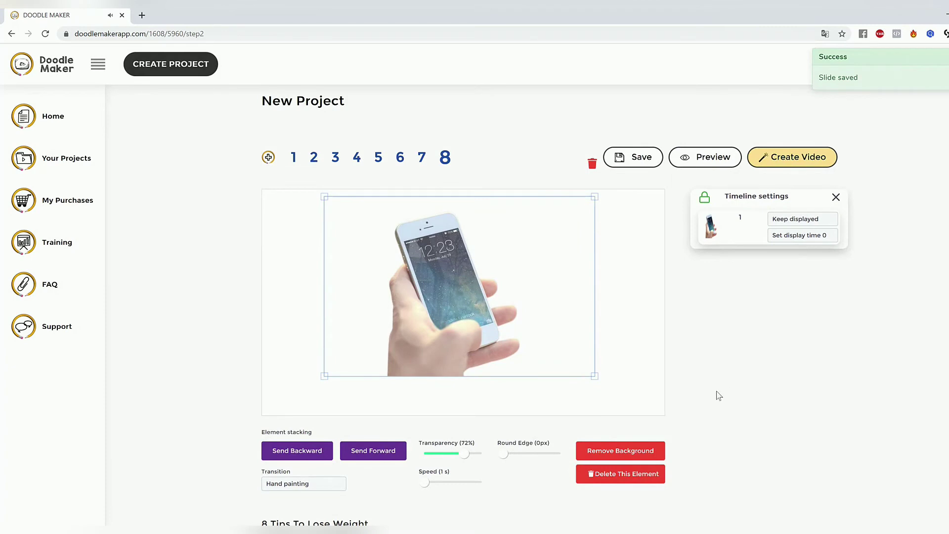
pyautogui.click(656, 388)
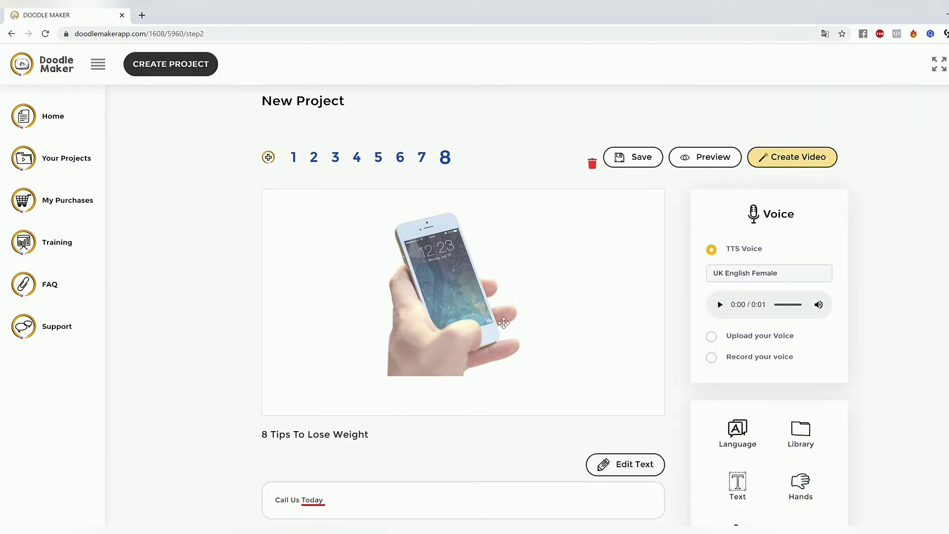
pyautogui.click(451, 327)
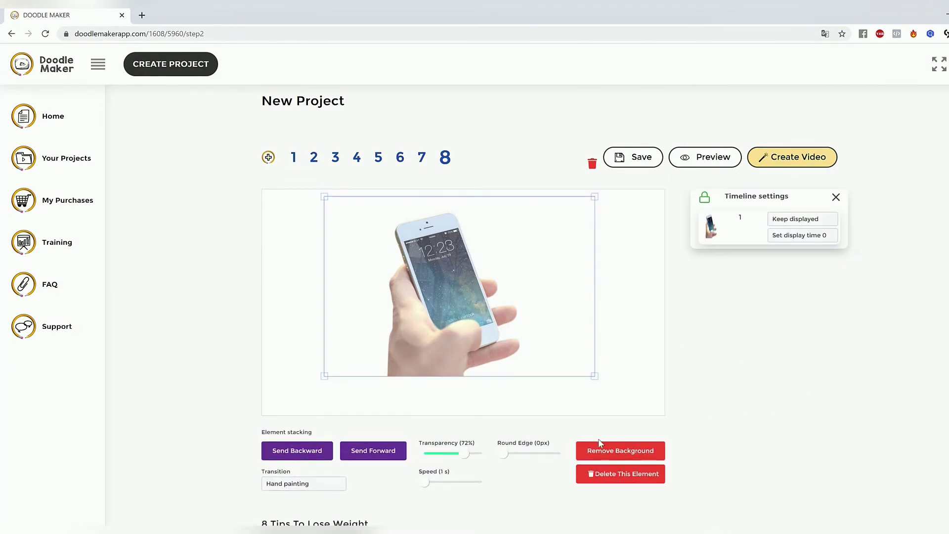
pyautogui.scroll(-3, 605, 443)
pyautogui.scroll(3, 699, 446)
pyautogui.scroll(-3, 720, 346)
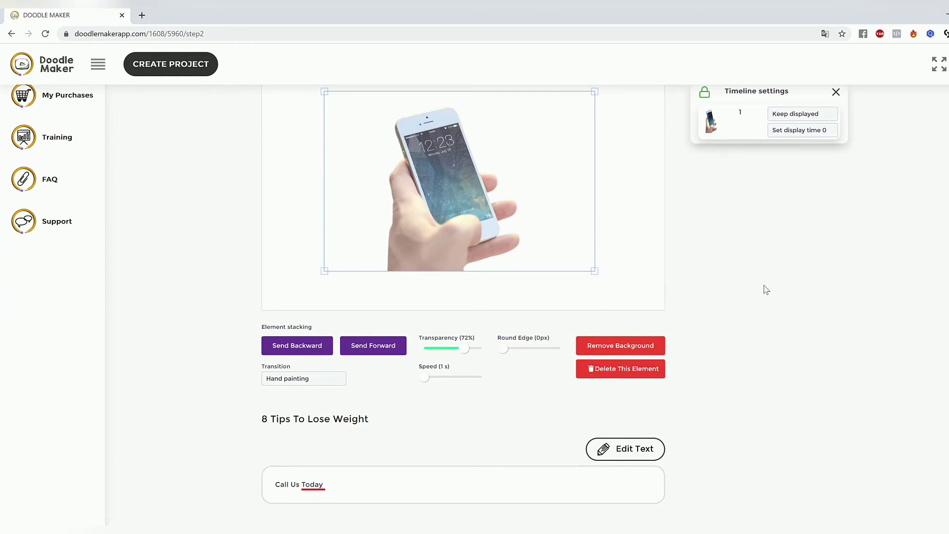
pyautogui.scroll(1, 762, 342)
pyautogui.scroll(3, 763, 344)
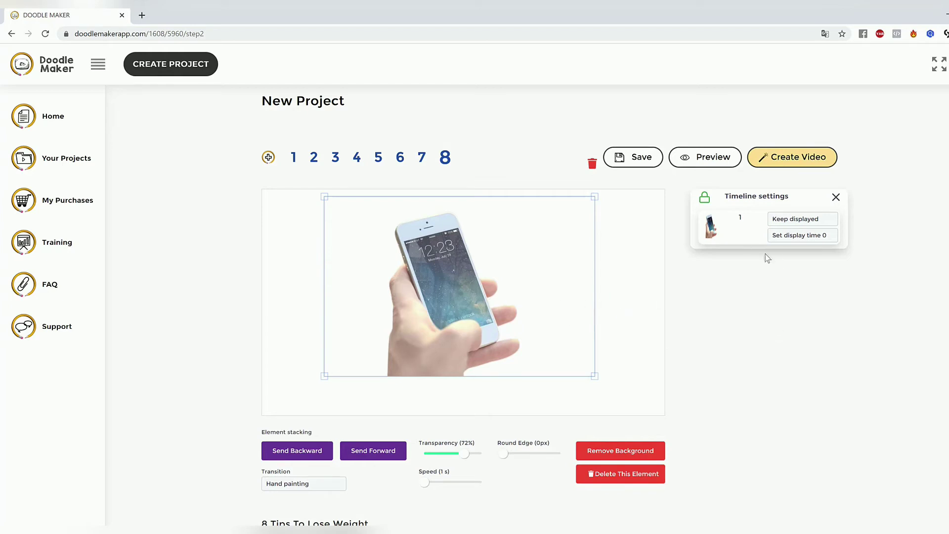
pyautogui.click(626, 293)
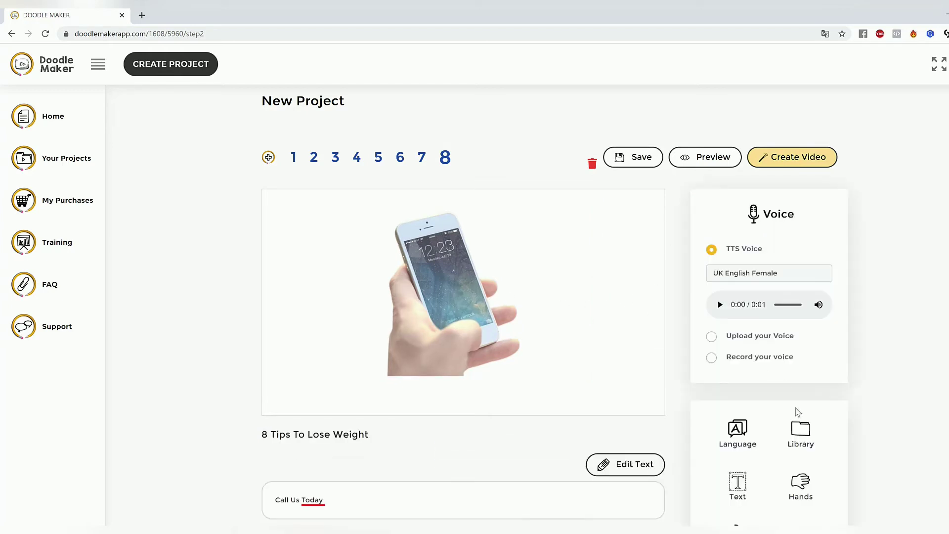
# Step: Convert the phone photo among the library's uploaded images into a cartoon and use the colour version on slide 8
pyautogui.scroll(-2, 796, 410)
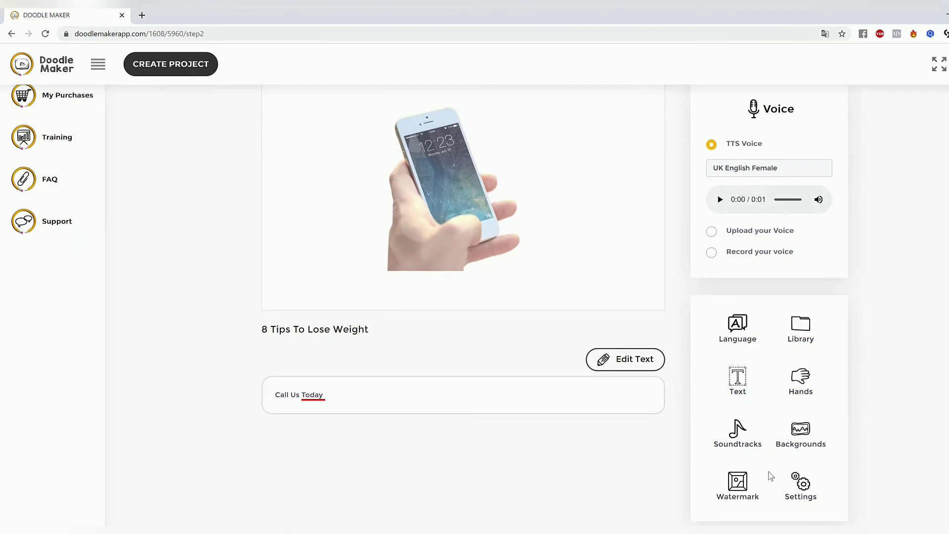
pyautogui.click(801, 330)
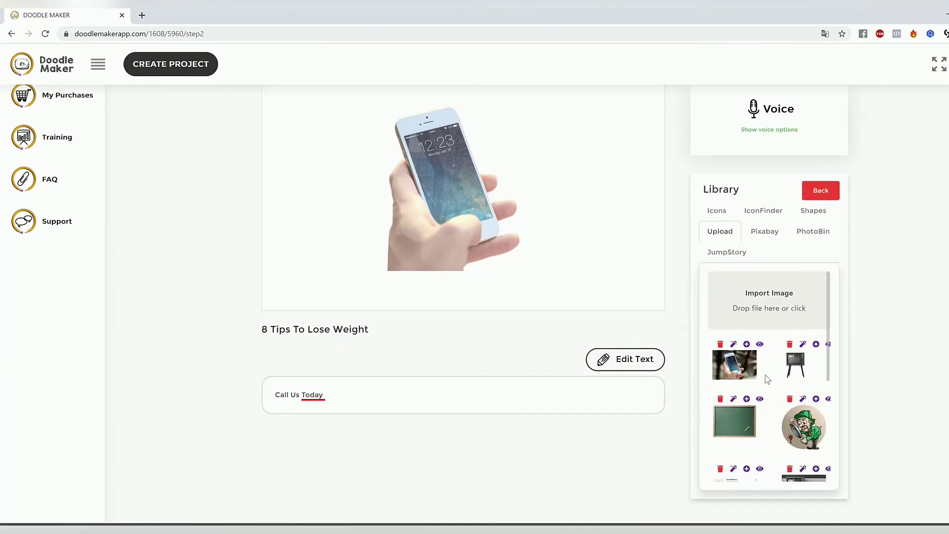
pyautogui.click(734, 344)
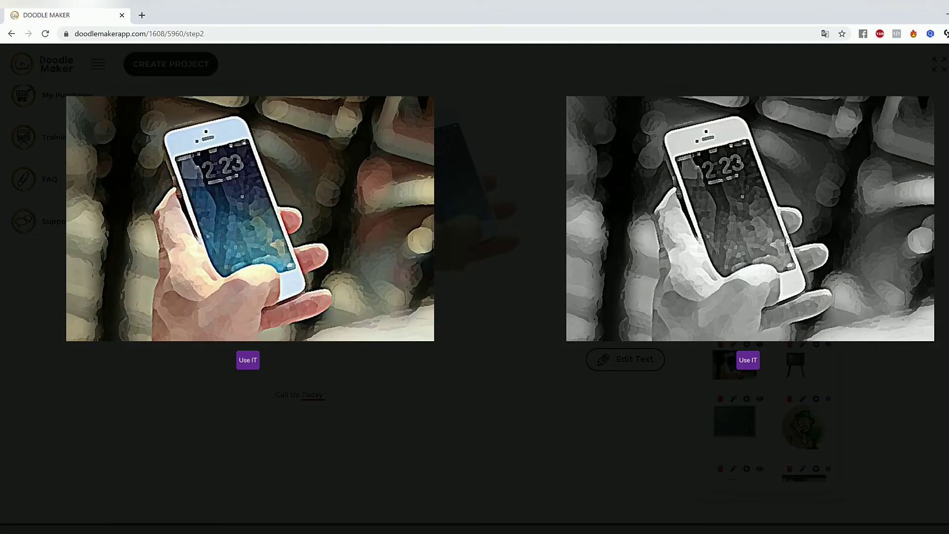
pyautogui.click(248, 359)
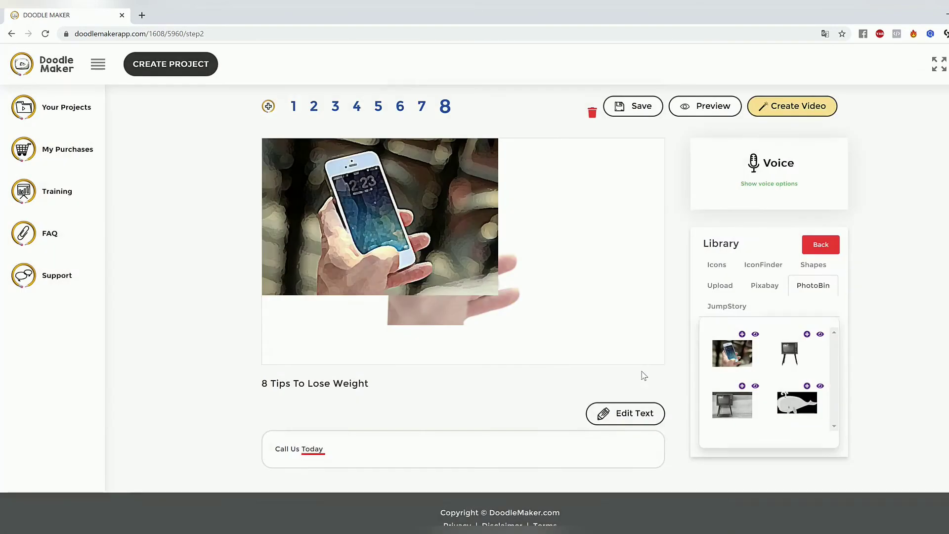
# Step: Delete the faded phone cut-out behind the cartoon picture and move the cartoon picture to the middle of slide 8
pyautogui.click(488, 310)
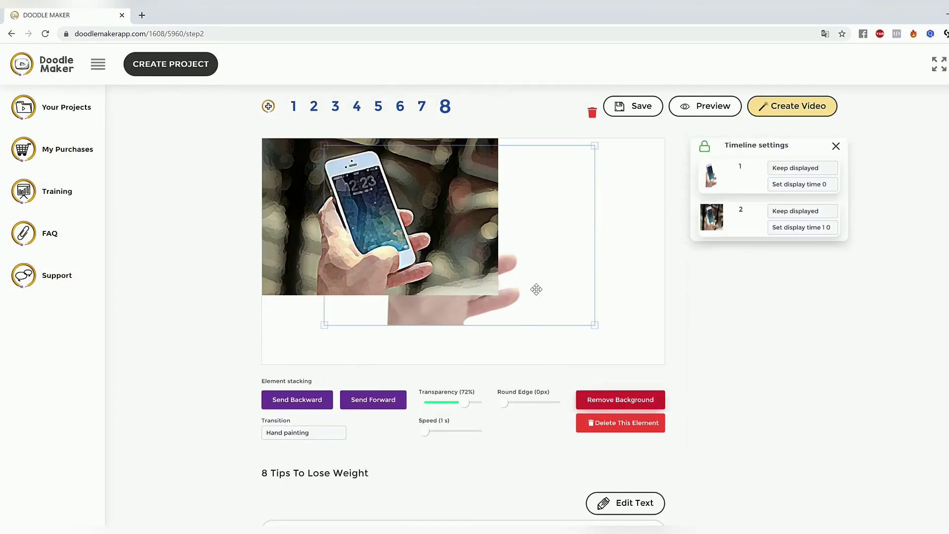
pyautogui.click(624, 431)
pyautogui.click(433, 252)
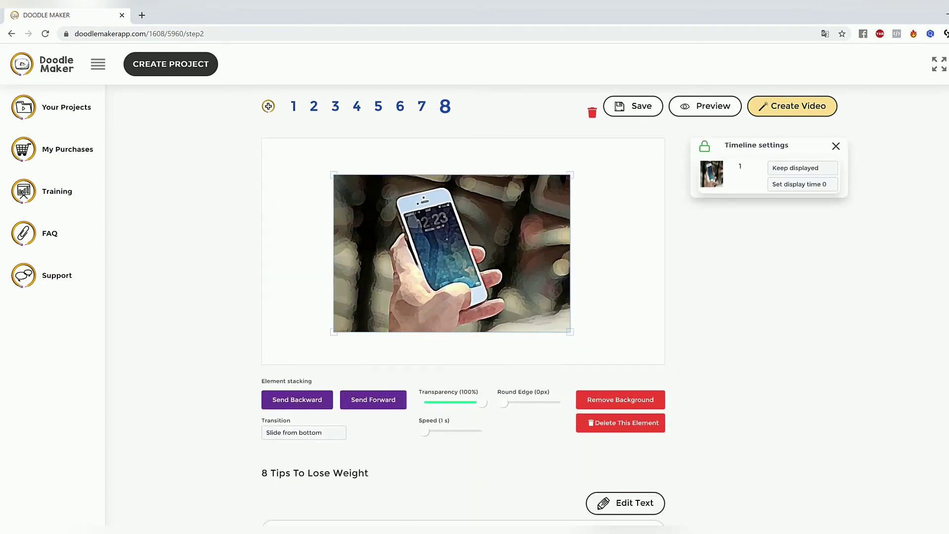
# Step: Remove the background from the cartoon phone picture
pyautogui.click(645, 404)
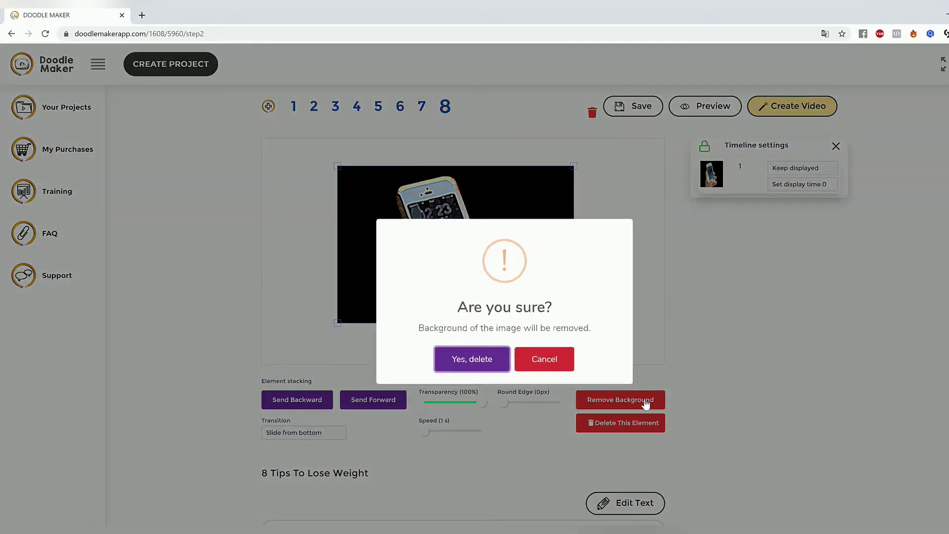
pyautogui.click(455, 363)
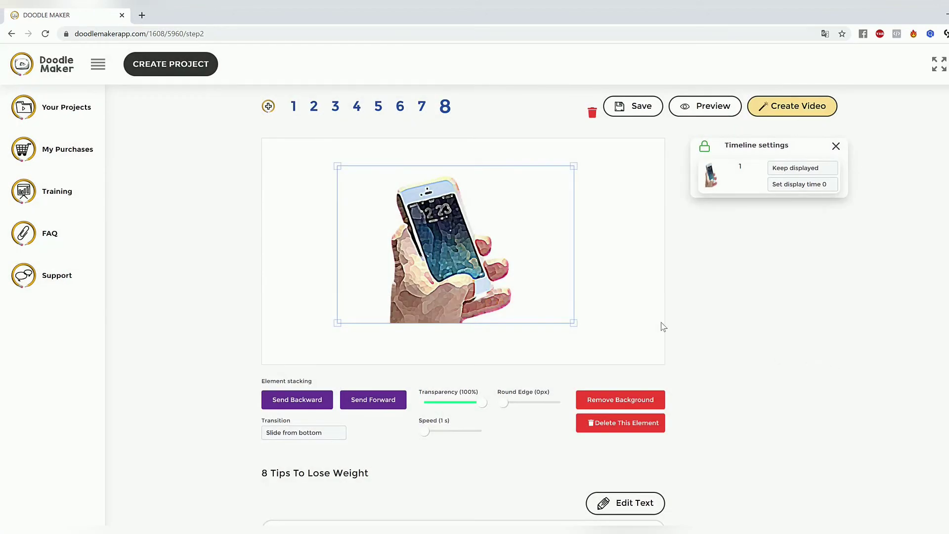
pyautogui.click(660, 324)
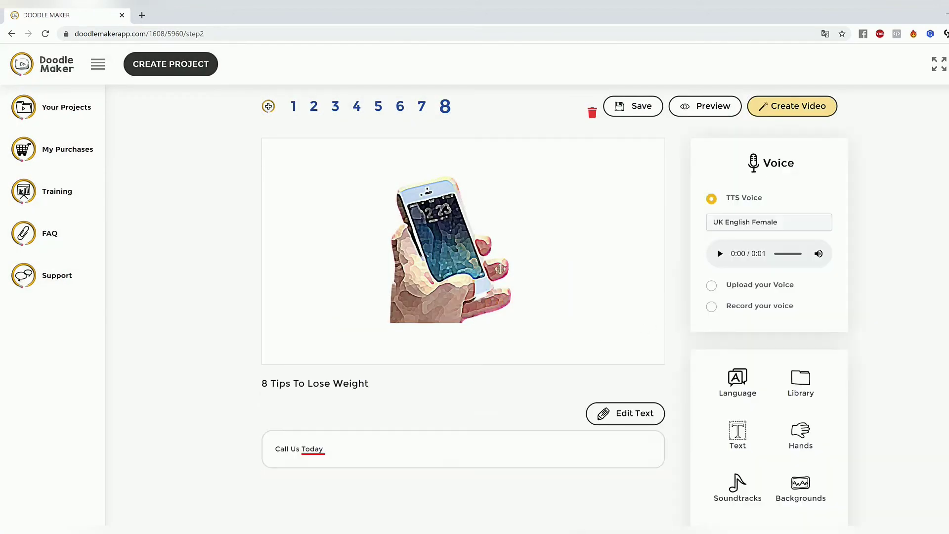
# Step: Set the cartoon phone picture's transition to Reveal and preview slide 8
pyautogui.click(499, 268)
pyautogui.click(295, 435)
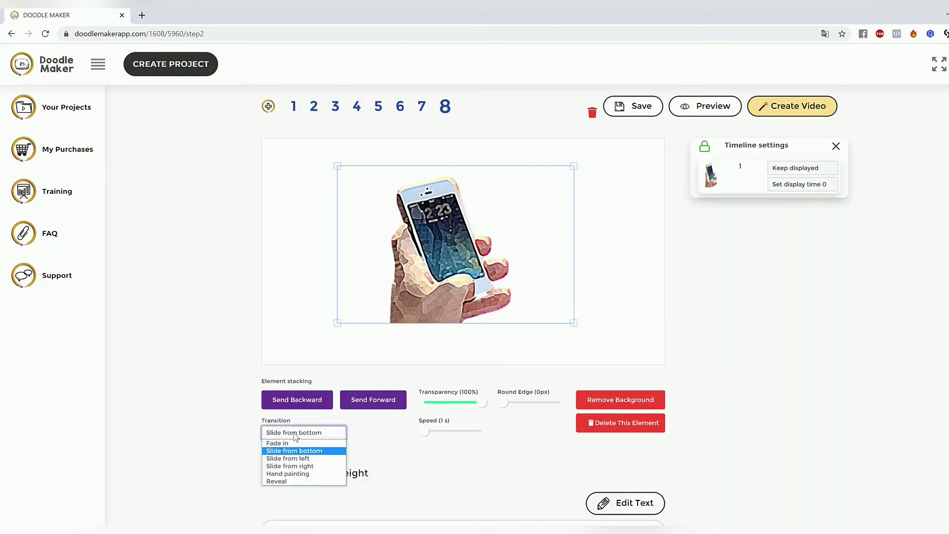
pyautogui.click(289, 481)
pyautogui.click(655, 312)
pyautogui.click(702, 106)
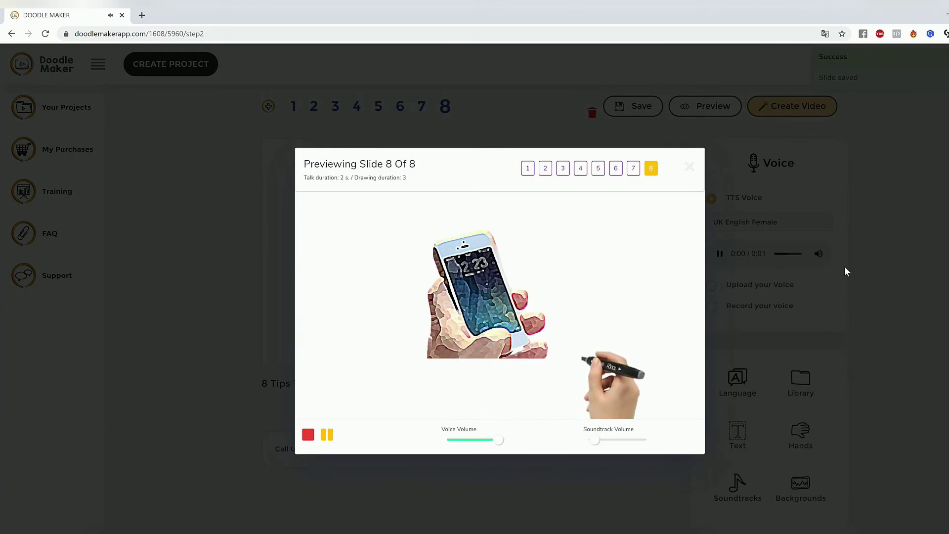
pyautogui.click(874, 252)
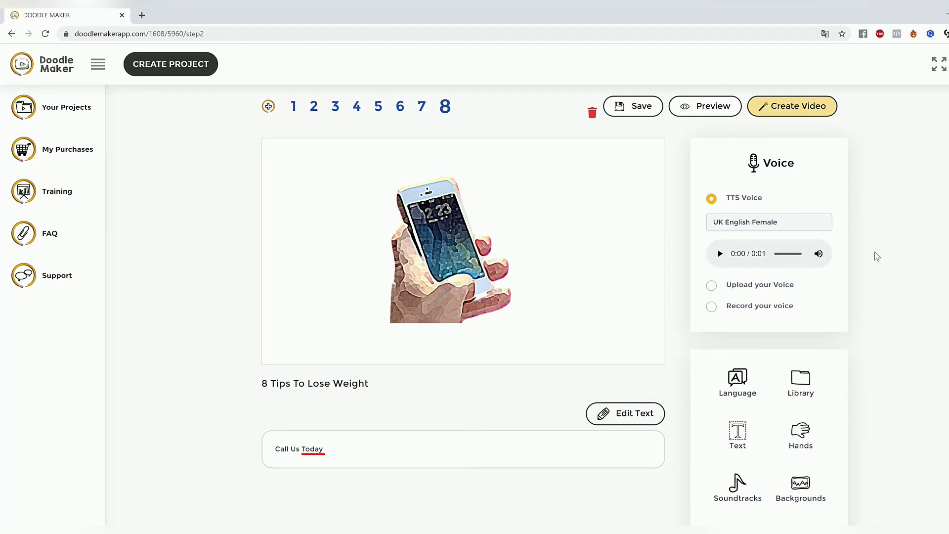
# Step: Set the video background to a custom dark blue colour
pyautogui.scroll(-3, 875, 253)
pyautogui.scroll(3, 832, 352)
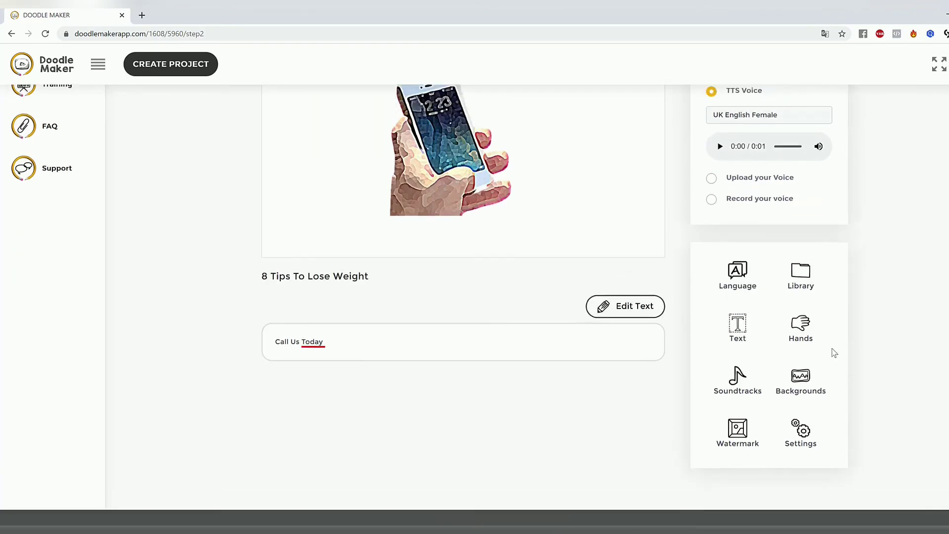
pyautogui.click(801, 475)
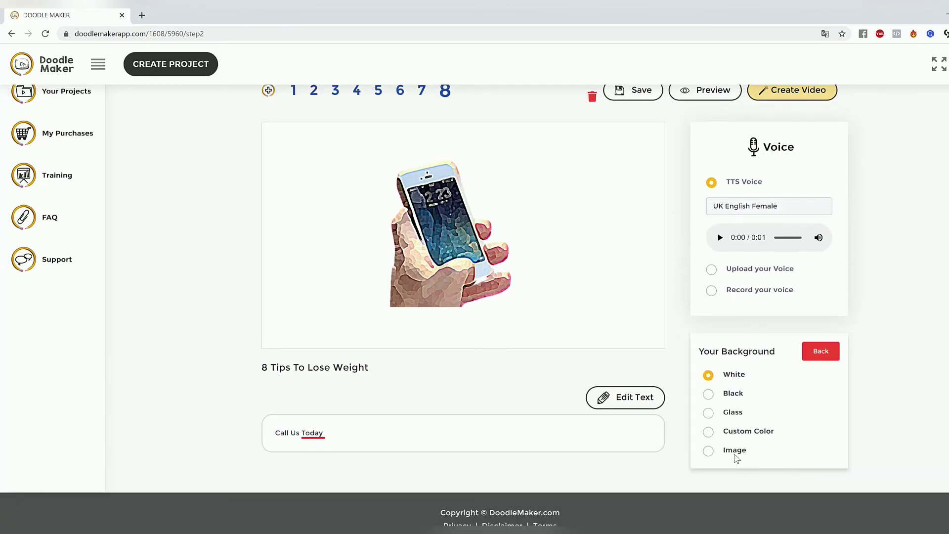
pyautogui.click(709, 432)
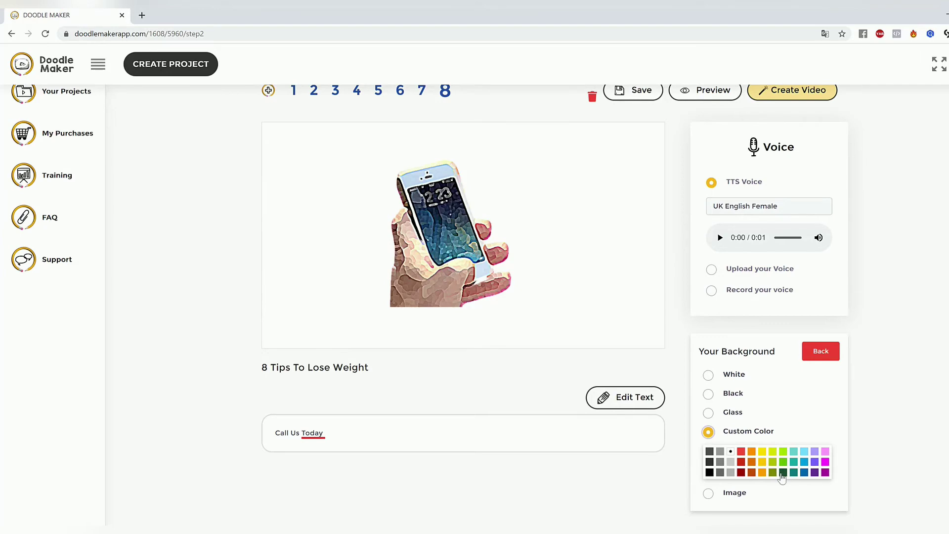
pyautogui.click(804, 473)
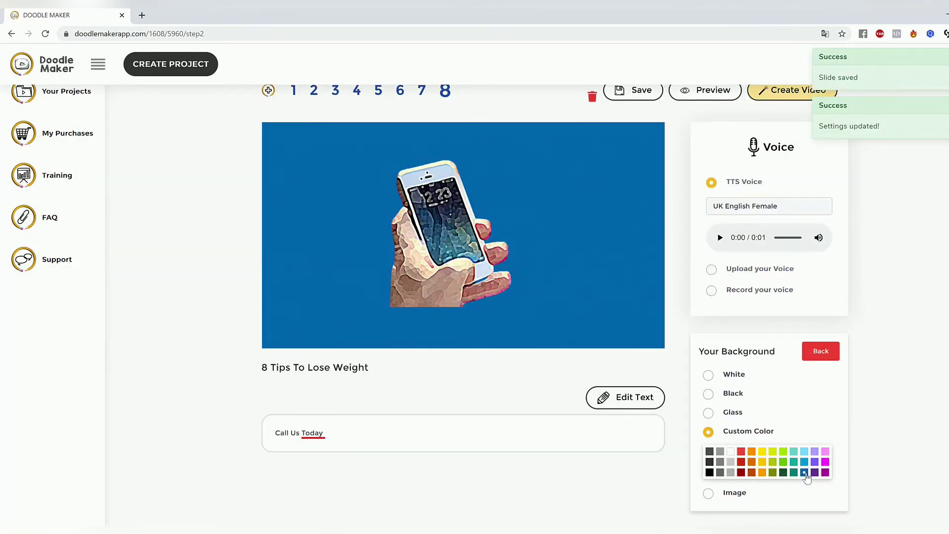
# Step: Delete the cartoon phone picture from slide 8 and search the JumpStory library for "phone"
pyautogui.moveTo(445, 243); pyautogui.dragTo(468, 248)
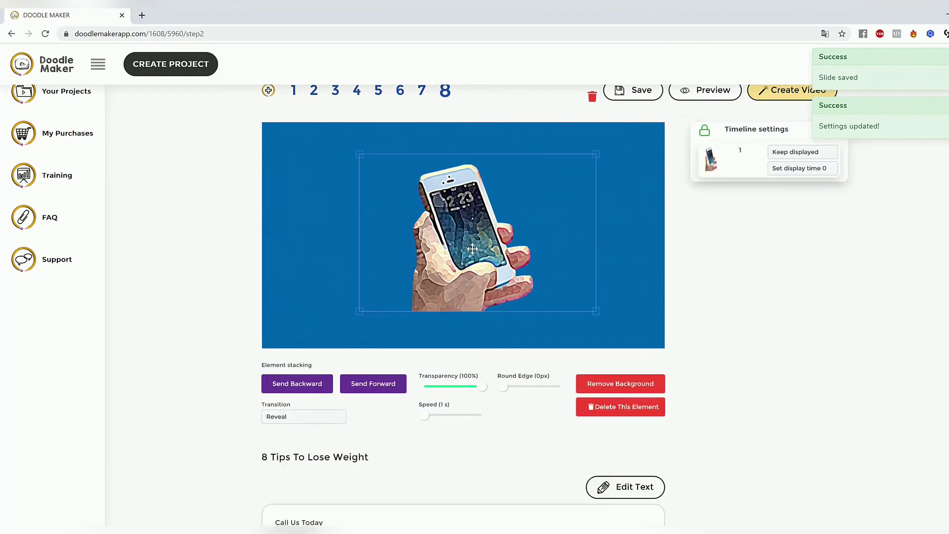
pyautogui.click(625, 407)
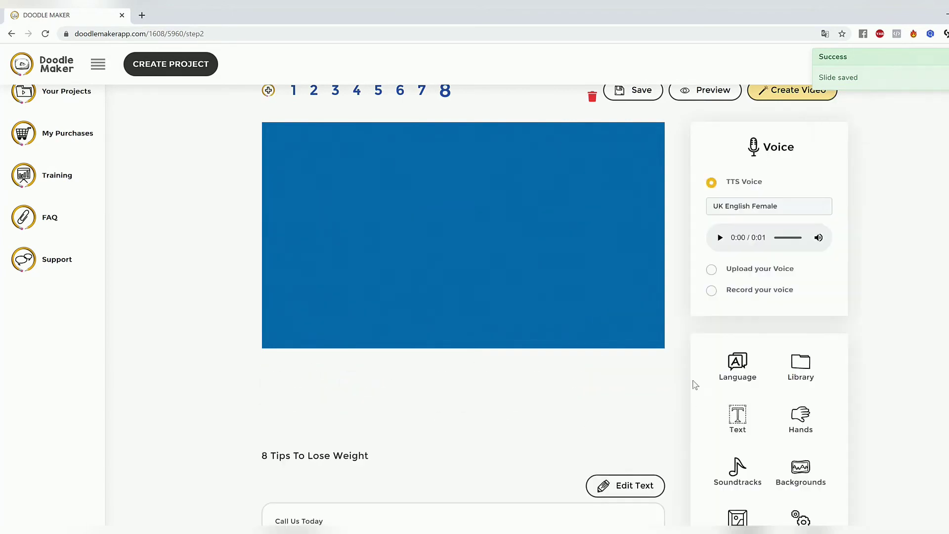
pyautogui.click(800, 368)
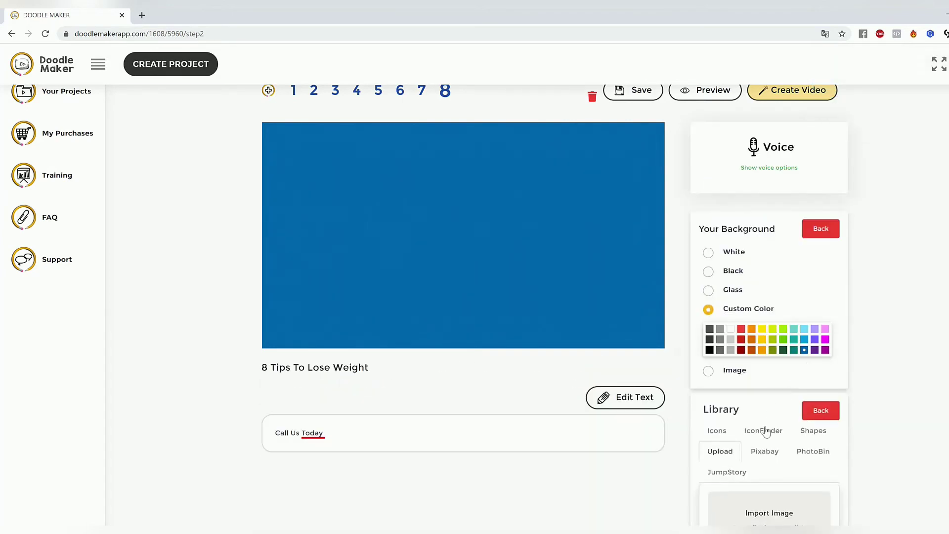
pyautogui.click(744, 476)
pyautogui.moveTo(775, 503); pyautogui.dragTo(718, 503)
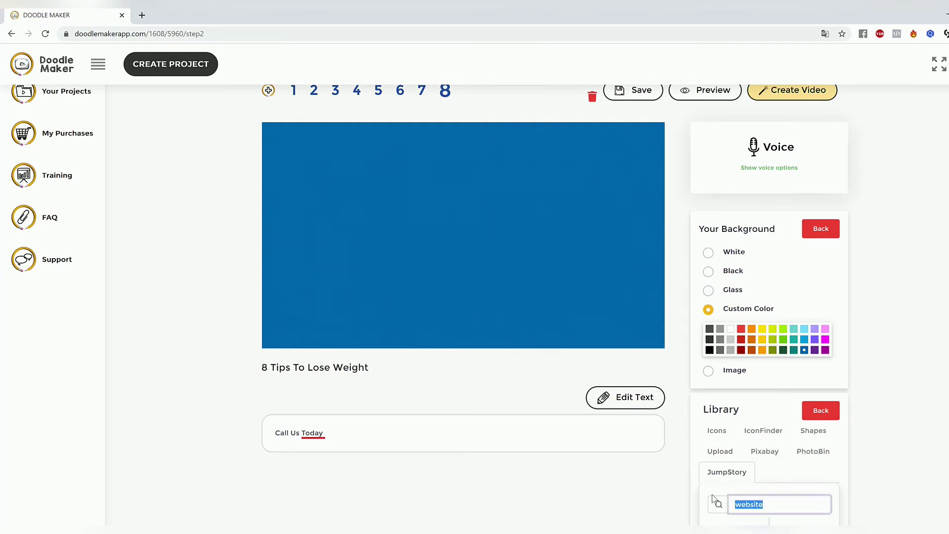
pyautogui.write('phone')
pyautogui.press('Return')
# Step: Add the red isometric telephone box from the JumpStory results to slide 8 and position it near the middle
pyautogui.scroll(-1, 932, 267)
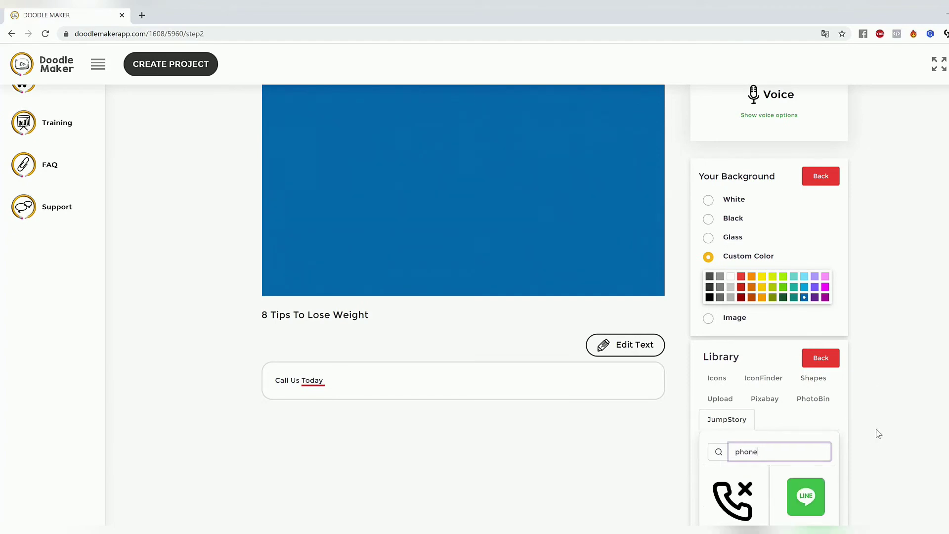
pyautogui.scroll(-3, 878, 433)
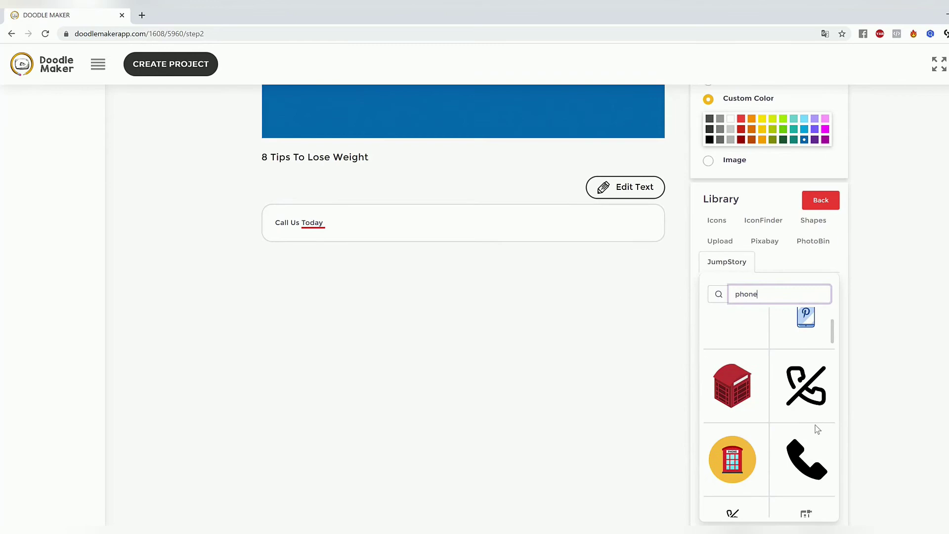
pyautogui.click(740, 395)
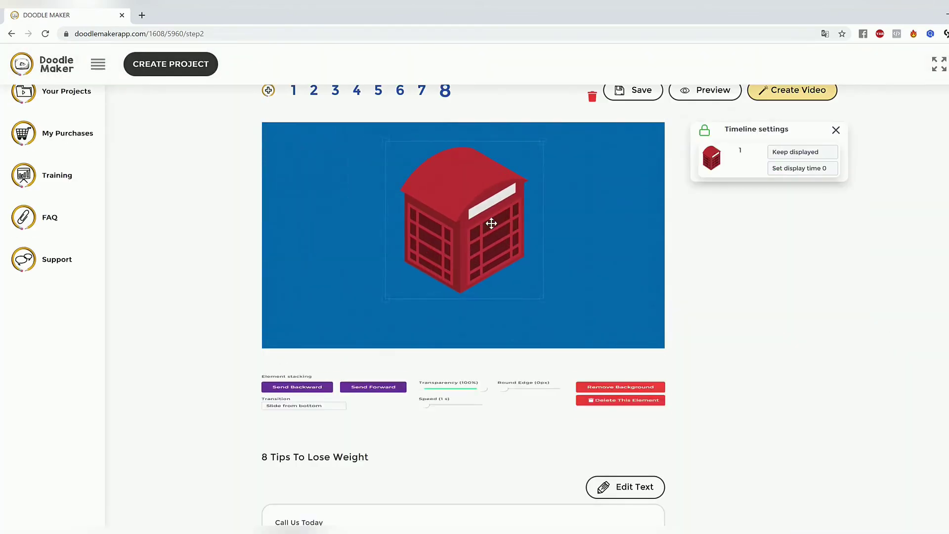
pyautogui.moveTo(491, 224); pyautogui.dragTo(436, 217)
pyautogui.click(583, 301)
pyautogui.click(438, 222)
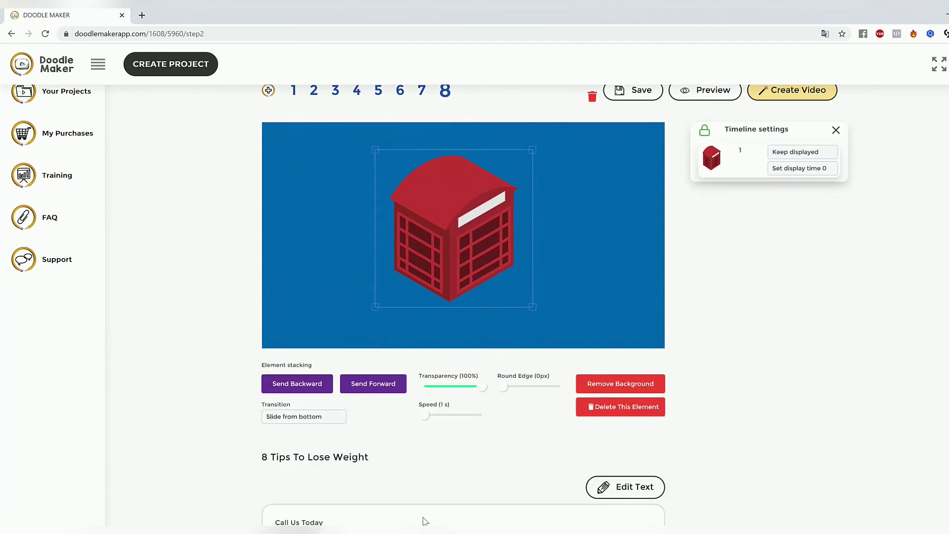
pyautogui.click(619, 253)
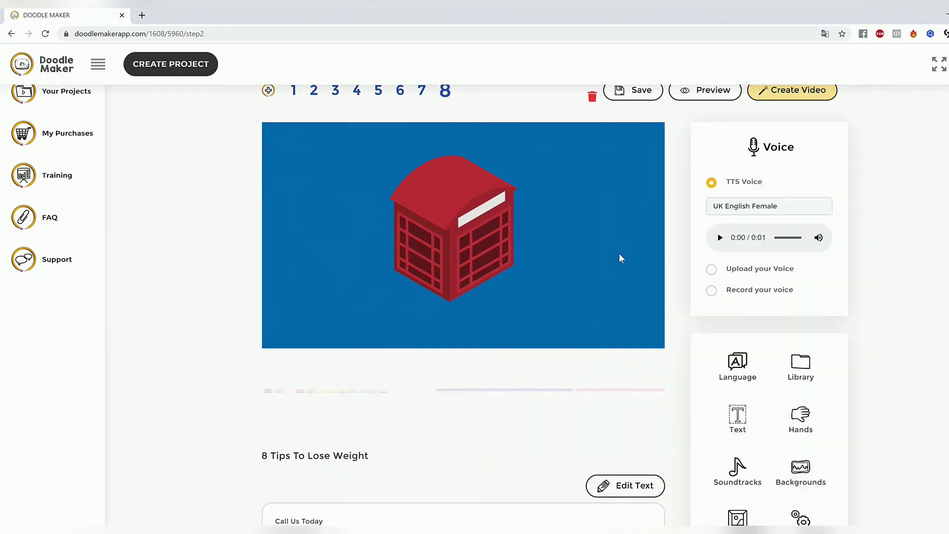
# Step: Set the telephone box's transition to Slide from left and preview slide 8
pyautogui.click(487, 233)
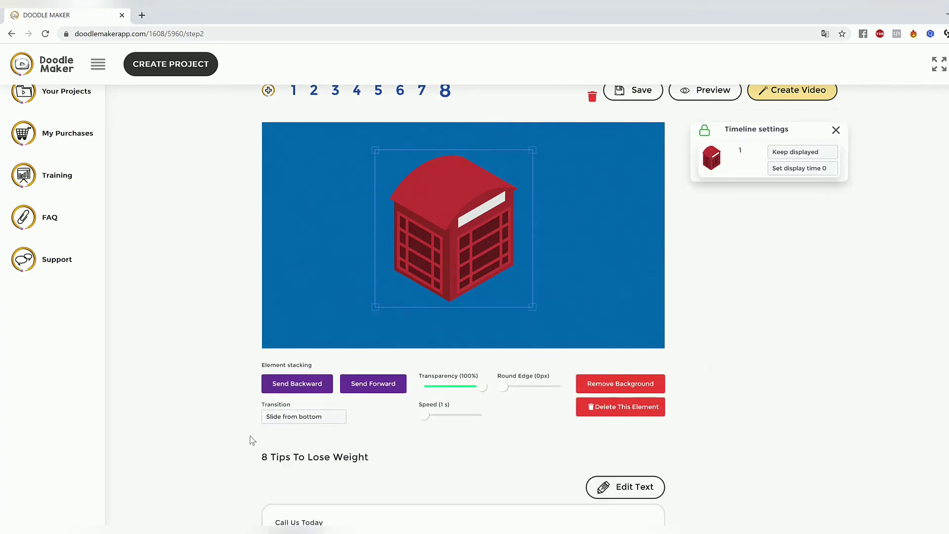
pyautogui.click(285, 419)
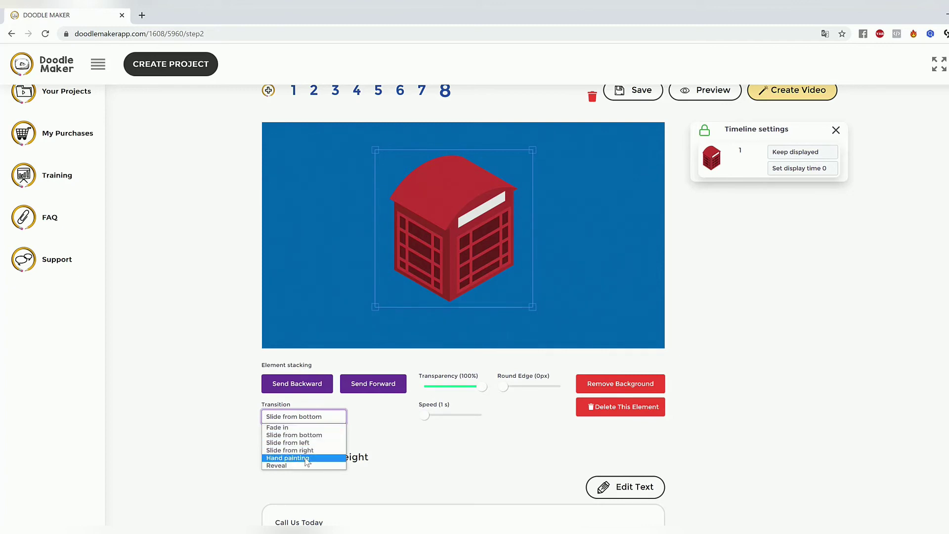
pyautogui.click(288, 442)
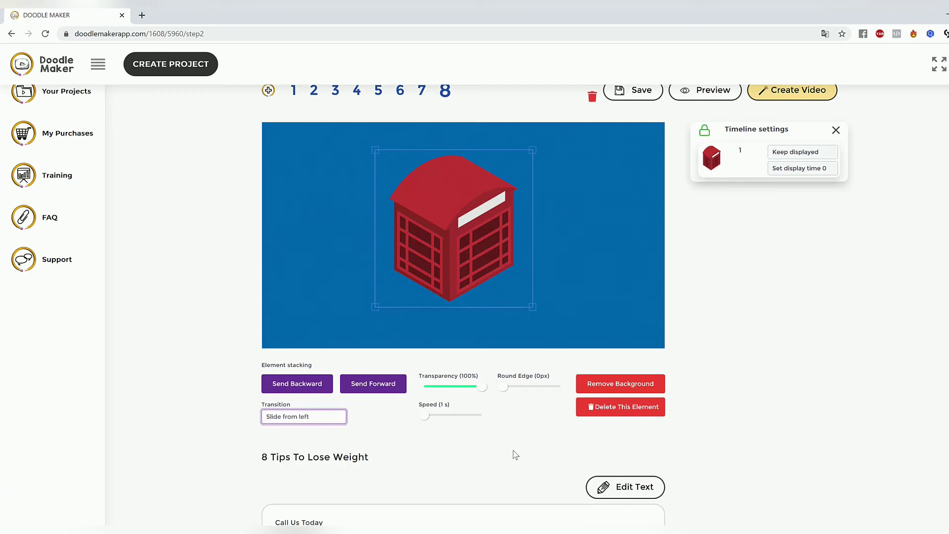
pyautogui.click(636, 291)
pyautogui.scroll(2, 687, 218)
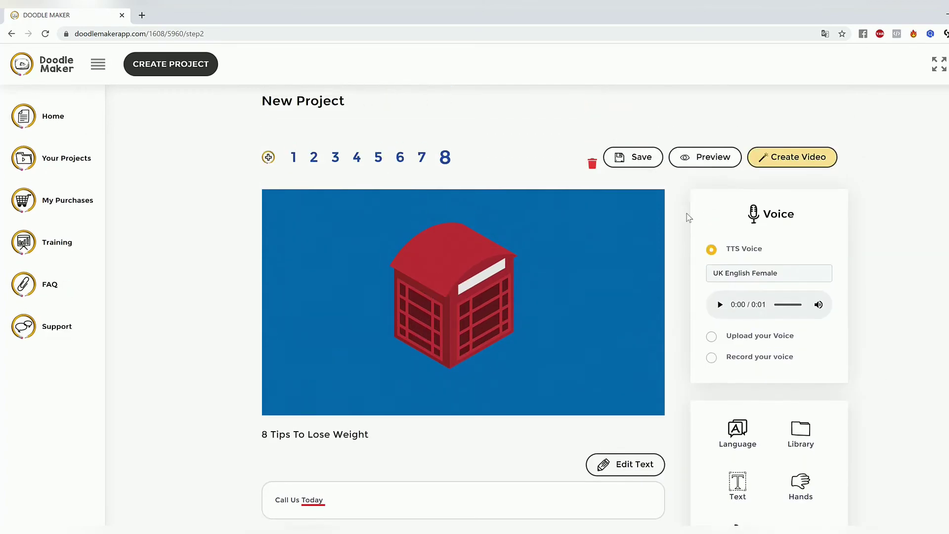
pyautogui.click(713, 160)
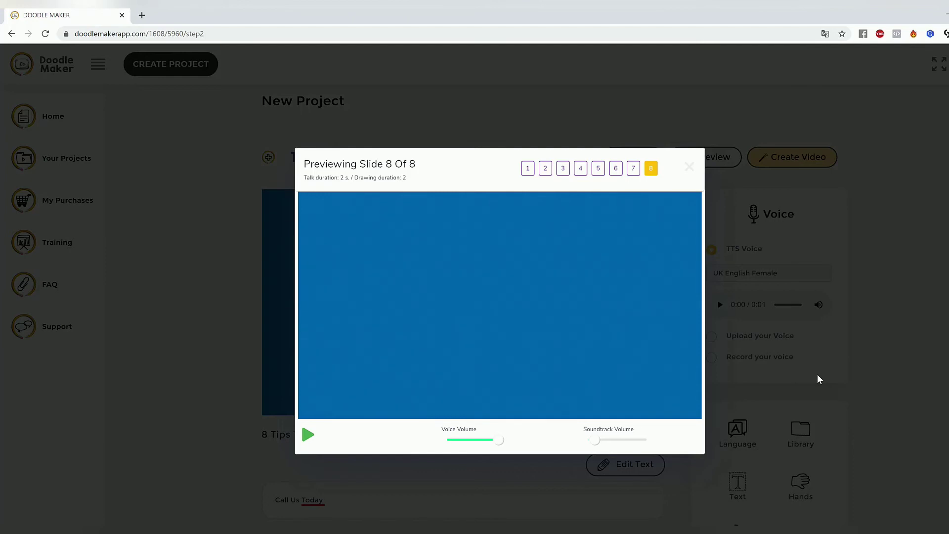
pyautogui.click(689, 167)
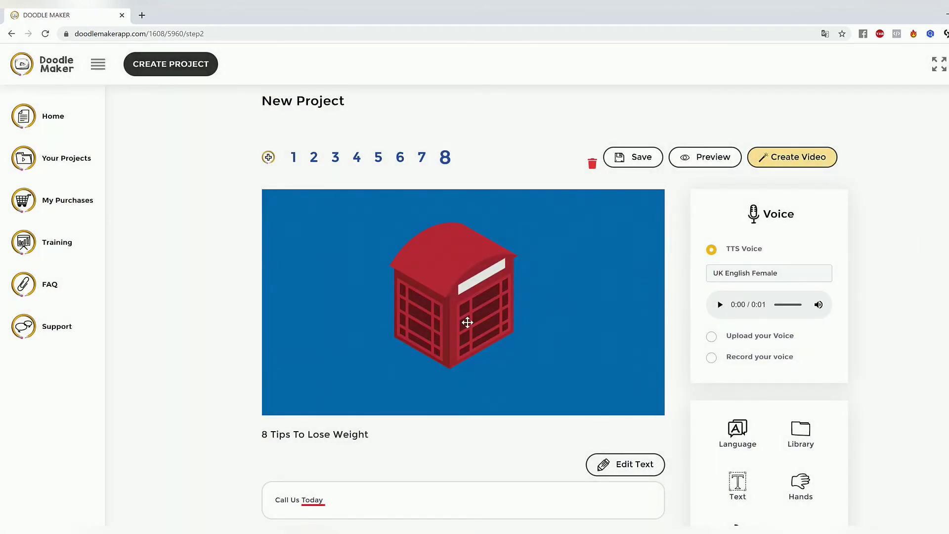
# Step: Recolour the drink cup on slide 6 white, enlarge it and centre it on the slide
pyautogui.click(422, 163)
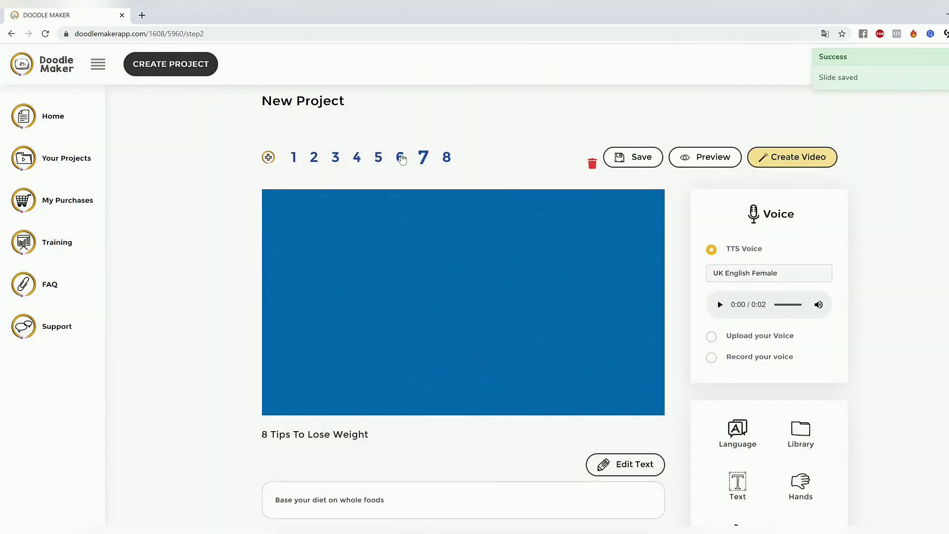
pyautogui.click(401, 158)
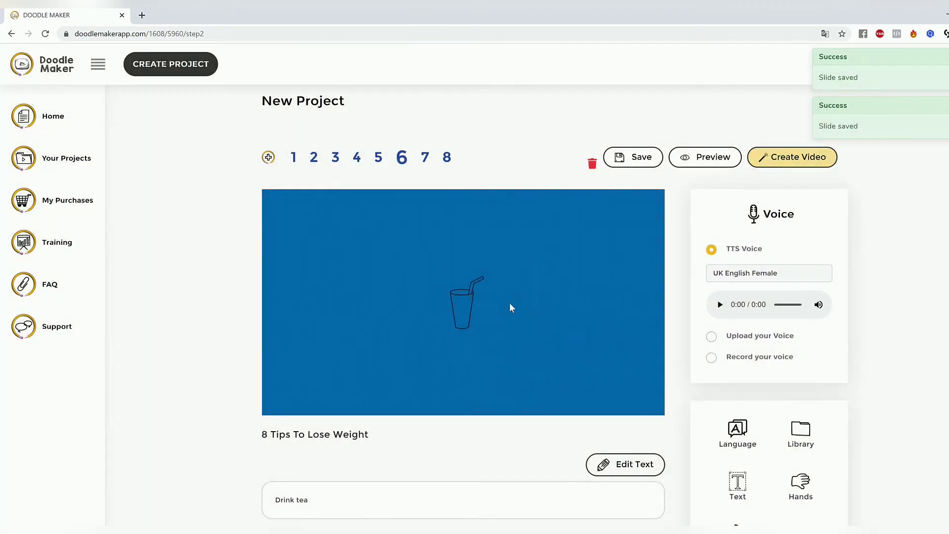
pyautogui.click(459, 302)
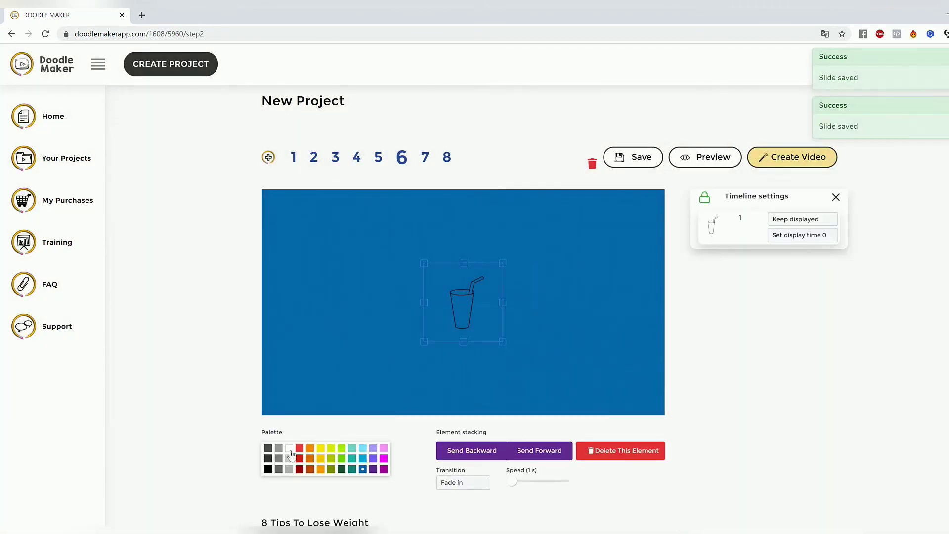
pyautogui.moveTo(502, 341); pyautogui.dragTo(521, 372)
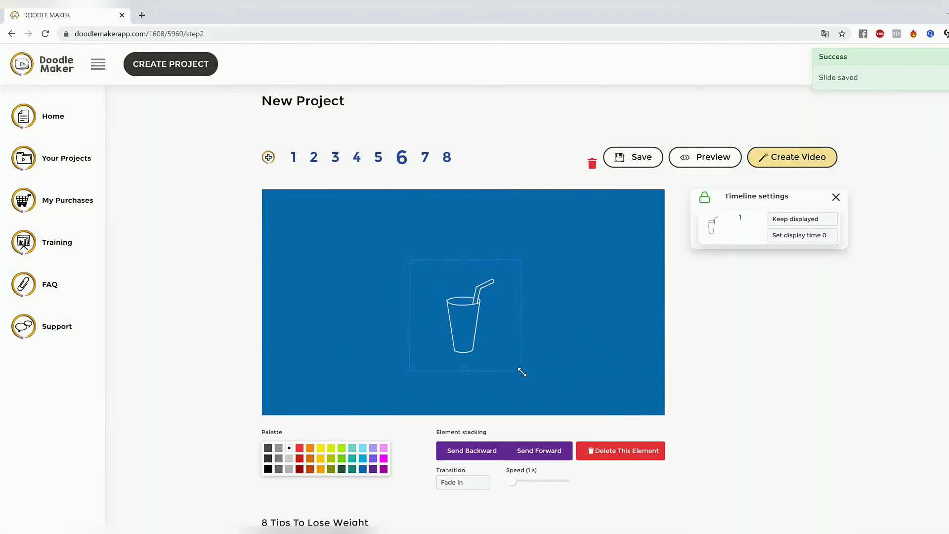
pyautogui.moveTo(445, 294); pyautogui.dragTo(429, 278)
pyautogui.click(573, 335)
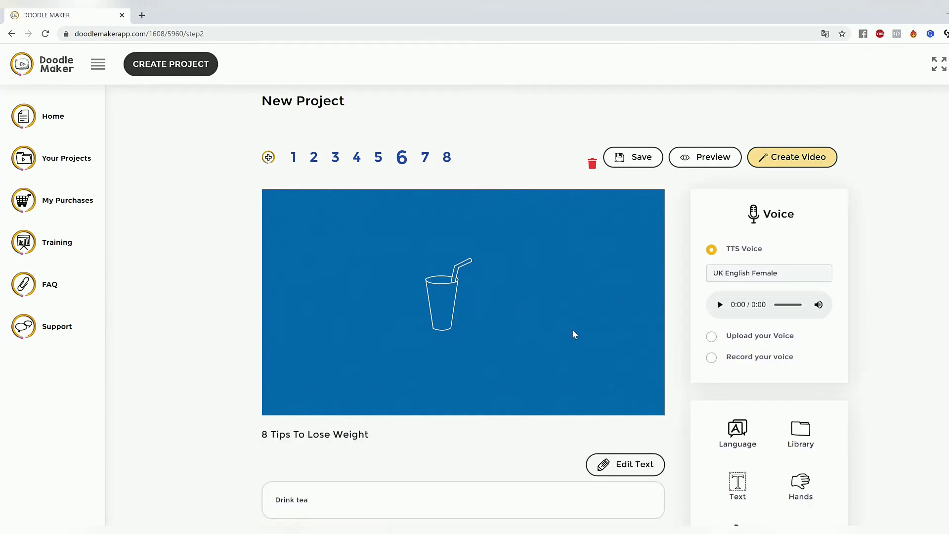
pyautogui.click(449, 295)
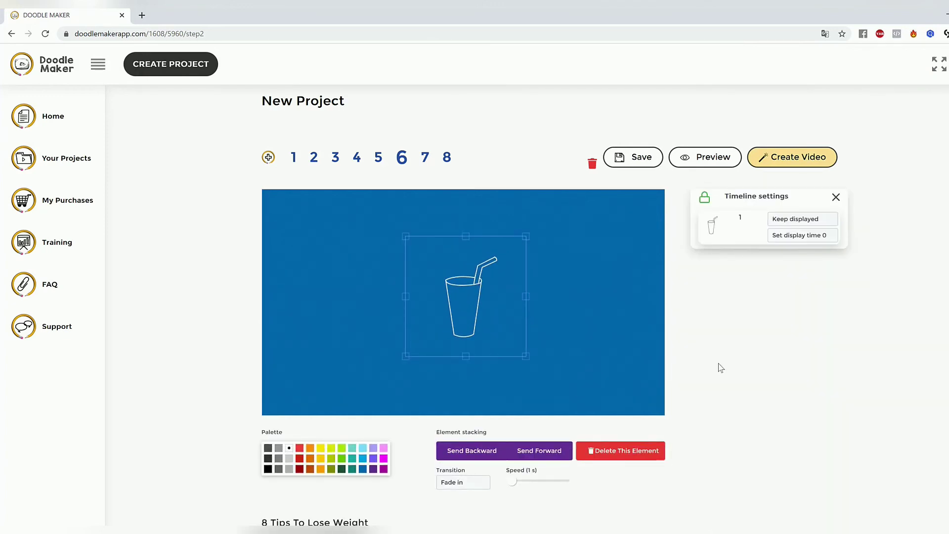
pyautogui.click(573, 277)
# Step: Look through the available speech languages and leave the language selection without changing it
pyautogui.scroll(-2, 936, 393)
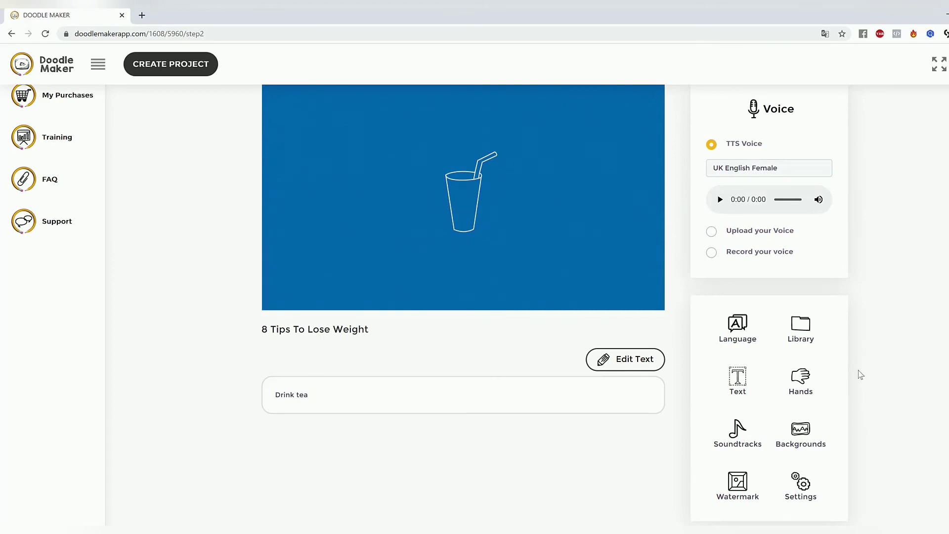
pyautogui.scroll(2, 837, 393)
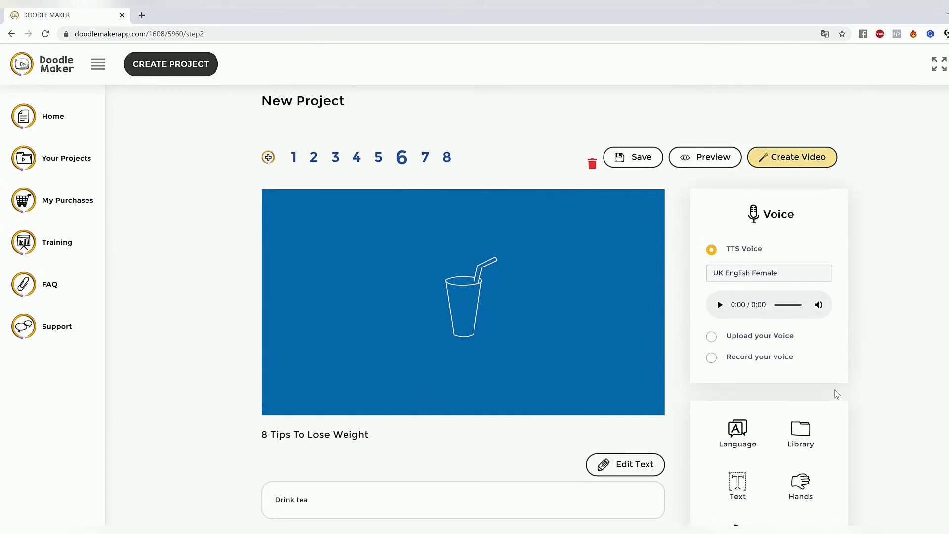
pyautogui.scroll(-5, 836, 394)
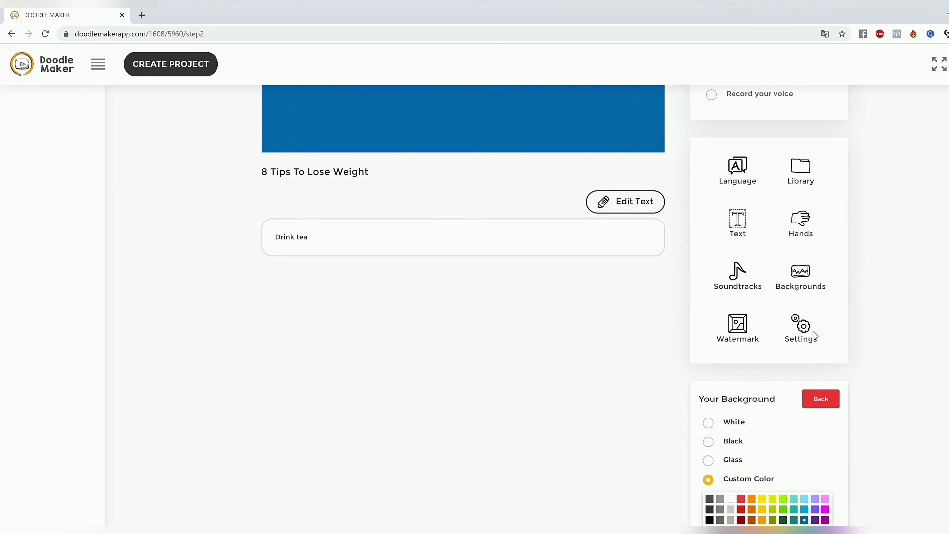
pyautogui.scroll(1, 790, 324)
pyautogui.click(737, 224)
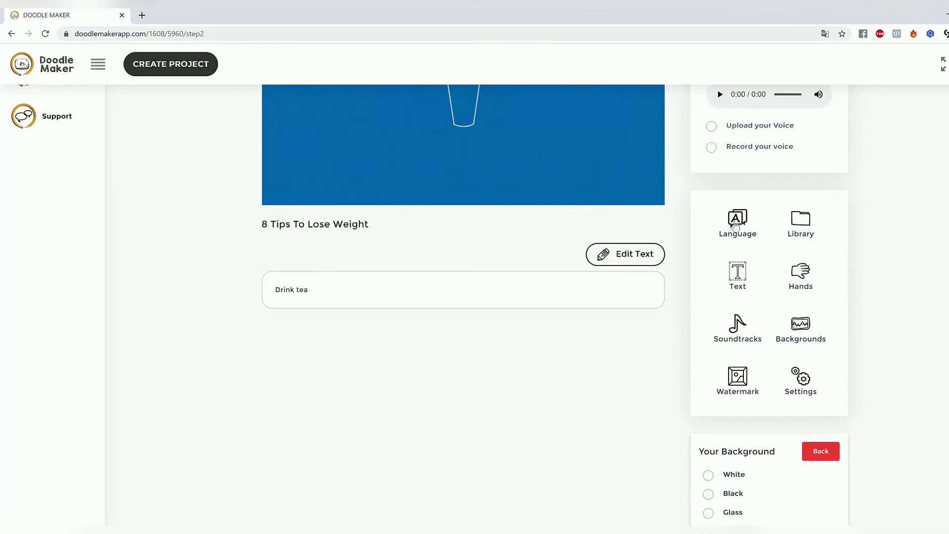
pyautogui.click(433, 123)
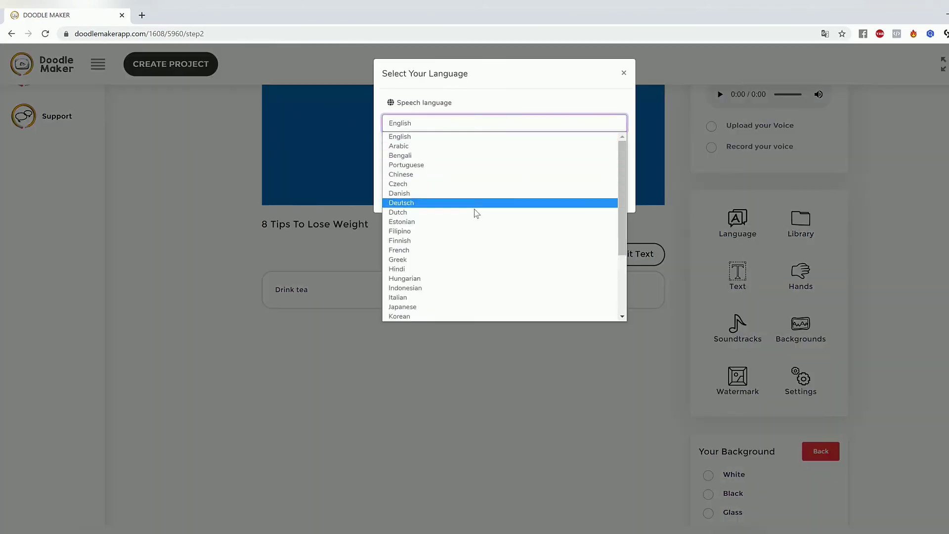
pyautogui.scroll(-3, 474, 247)
pyautogui.scroll(3, 471, 258)
pyautogui.click(840, 207)
pyautogui.click(848, 207)
pyautogui.scroll(4, 849, 208)
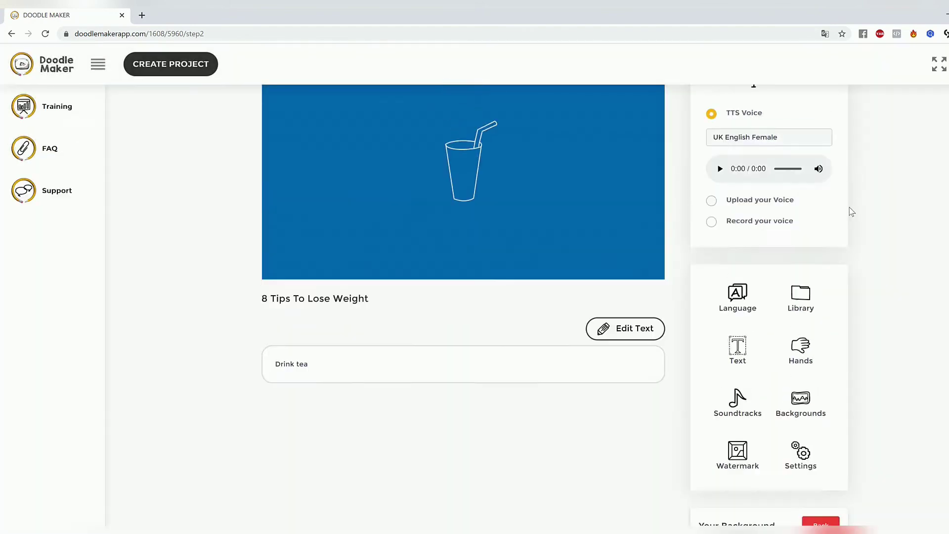
# Step: Examine the list of English text-to-speech voices, keeping UK English Female
pyautogui.click(809, 272)
pyautogui.scroll(-1, 786, 424)
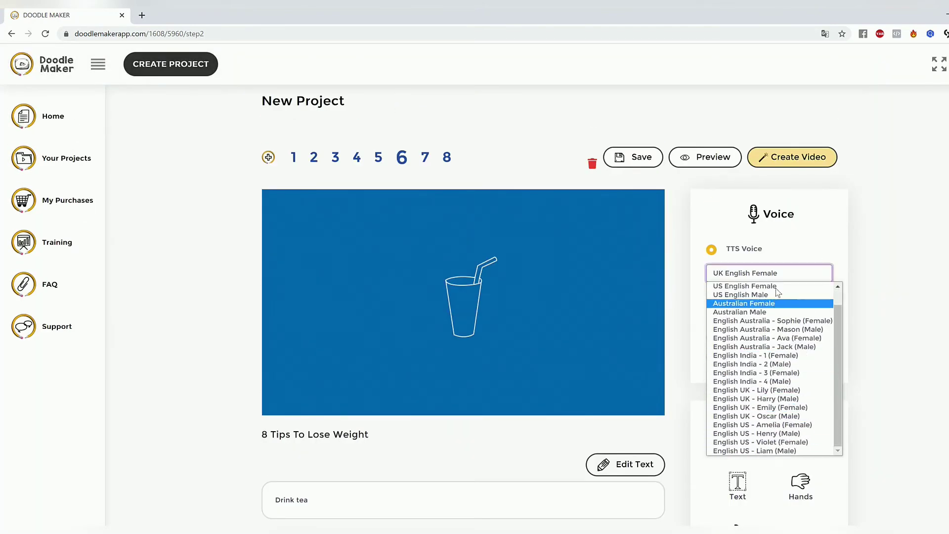
pyautogui.click(789, 456)
pyautogui.scroll(-6, 812, 297)
pyautogui.scroll(4, 762, 281)
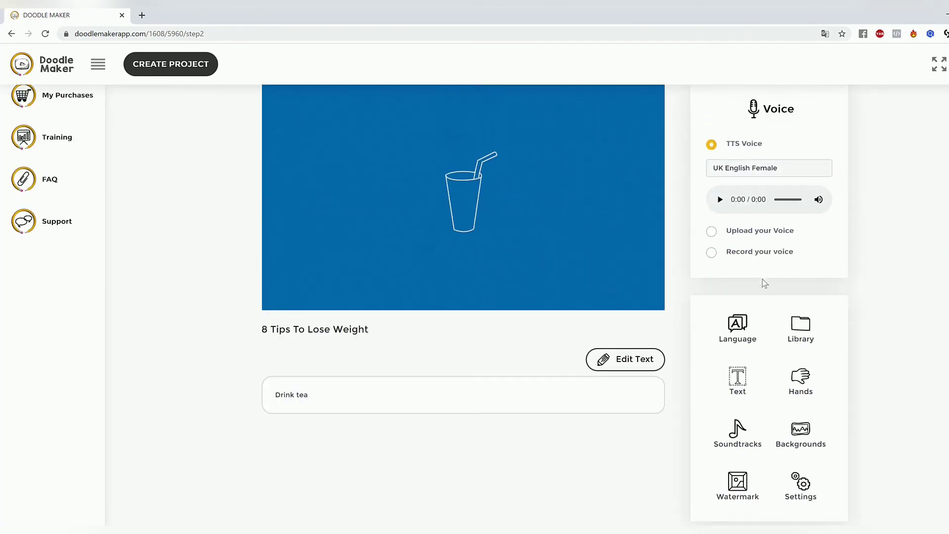
# Step: Set slide 6's speech language to Spanish and review the translated voice text
pyautogui.click(751, 332)
pyautogui.click(450, 127)
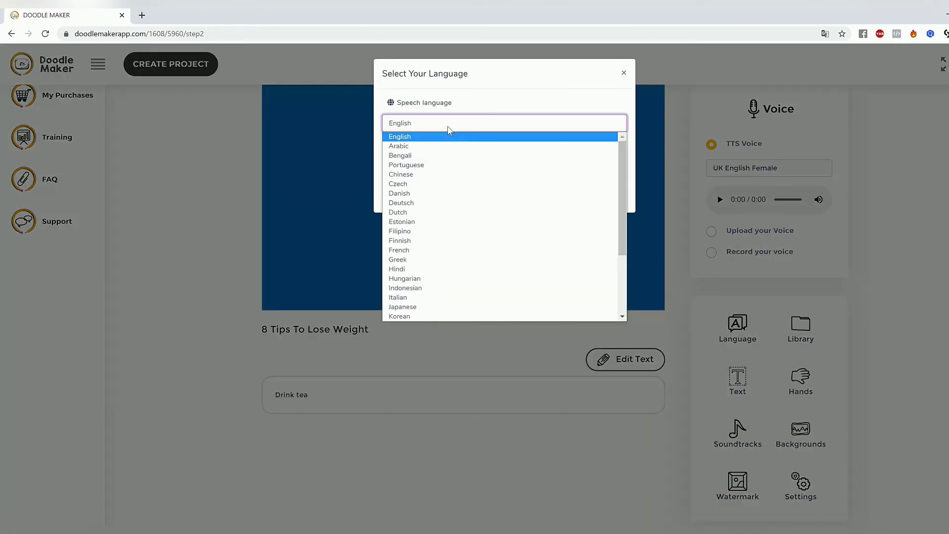
pyautogui.scroll(-3, 458, 226)
pyautogui.scroll(3, 458, 225)
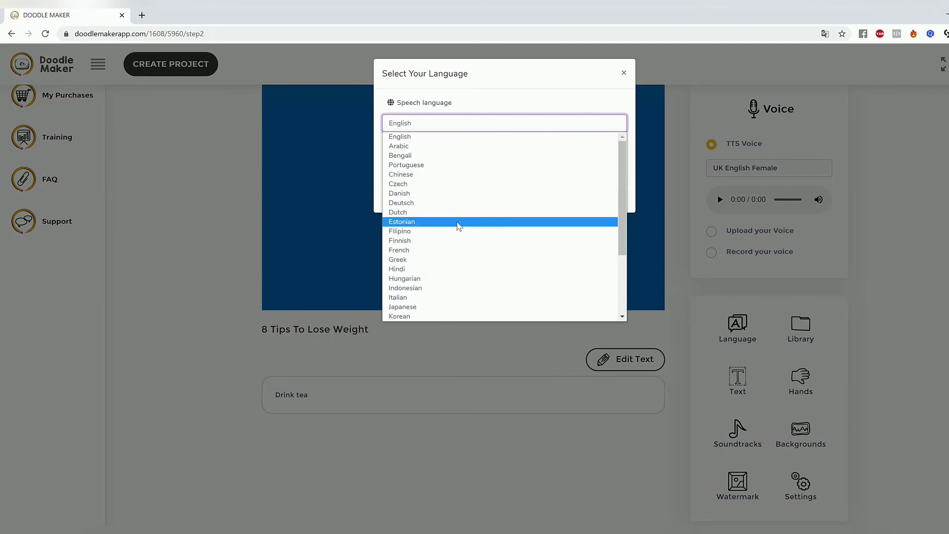
pyautogui.scroll(-3, 452, 247)
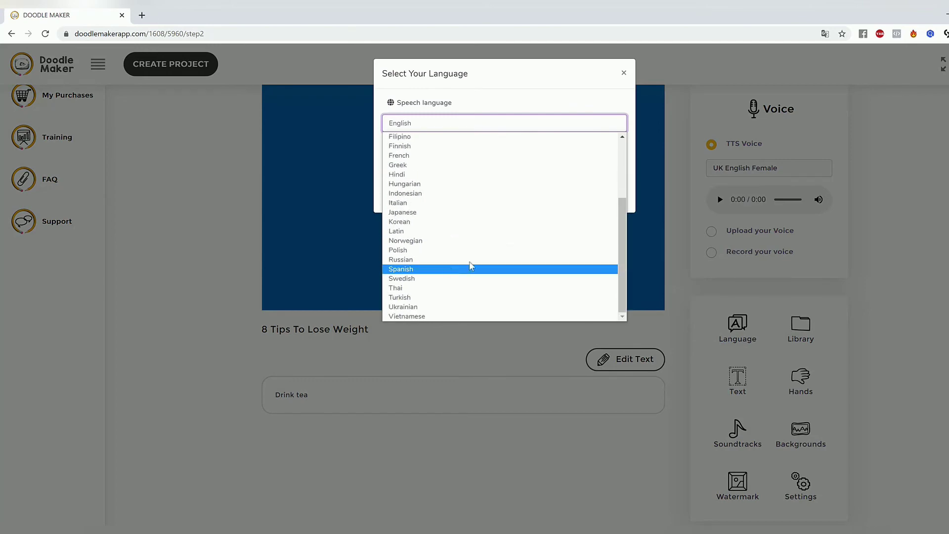
pyautogui.click(470, 267)
pyautogui.click(605, 195)
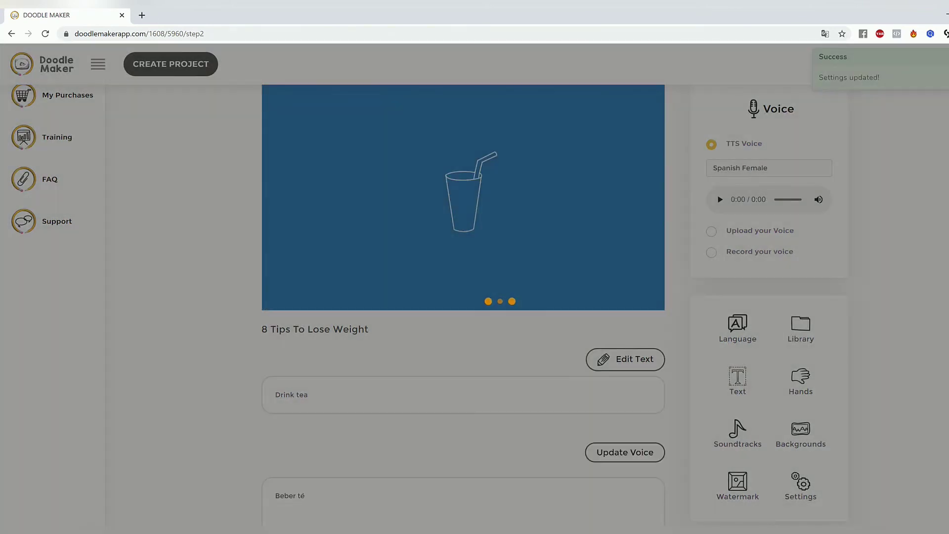
pyautogui.scroll(-4, 927, 321)
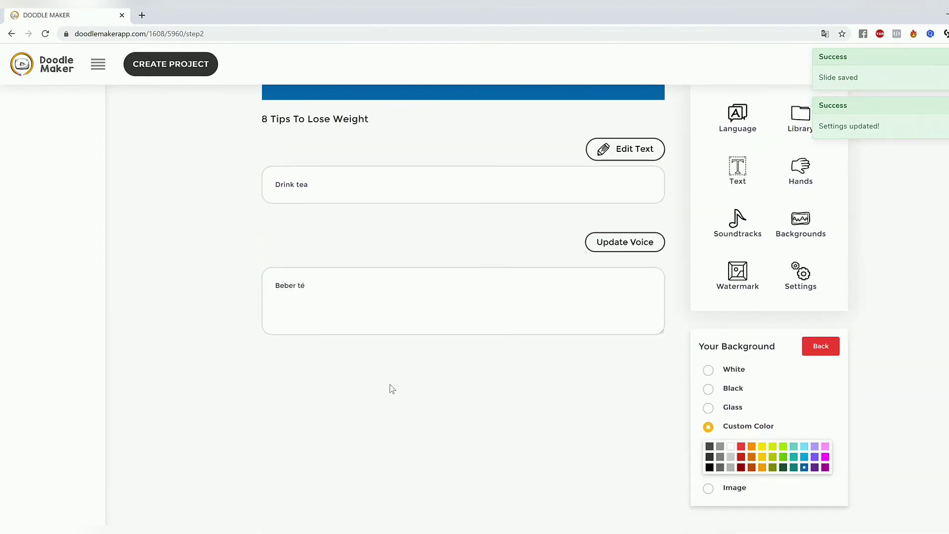
pyautogui.moveTo(342, 292); pyautogui.dragTo(237, 280)
pyautogui.click(426, 287)
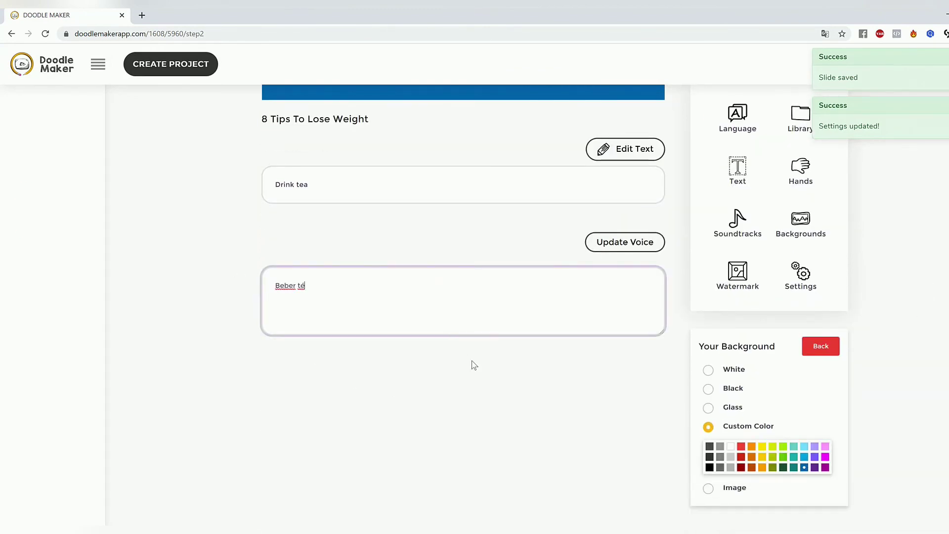
pyautogui.click(467, 358)
# Step: Enlarge the drink cup on slide 6 slightly, keeping it near the slide's centre, and deselect it
pyautogui.scroll(5, 475, 358)
pyautogui.click(469, 242)
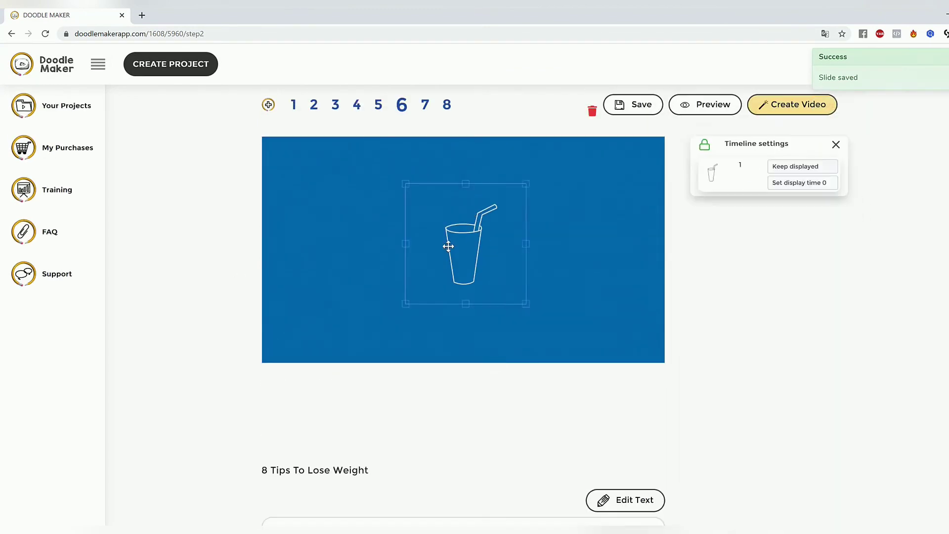
pyautogui.moveTo(517, 300); pyautogui.dragTo(556, 311)
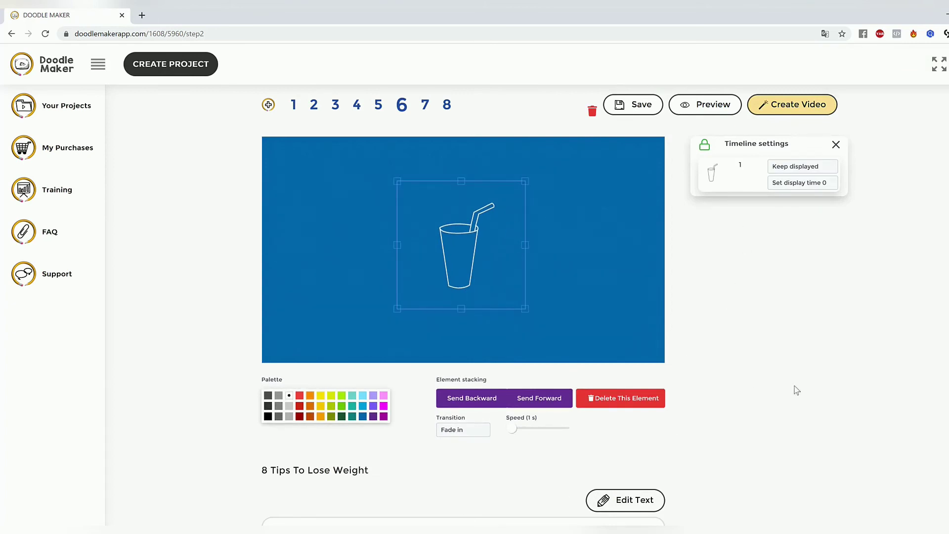
pyautogui.click(666, 308)
# Step: Choose the text-to-speech voice Spanish - María (Female) for slide 6 and play its audio
pyautogui.click(808, 222)
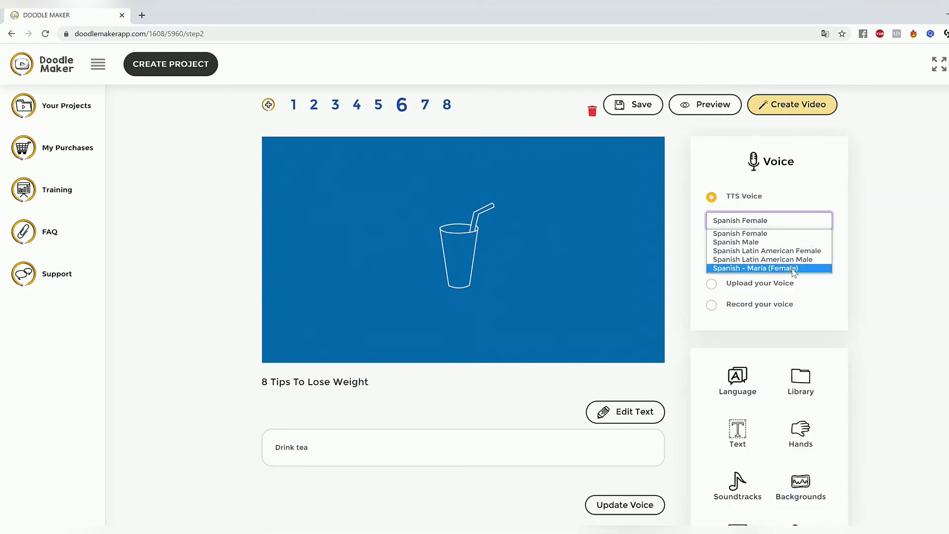
pyautogui.click(764, 269)
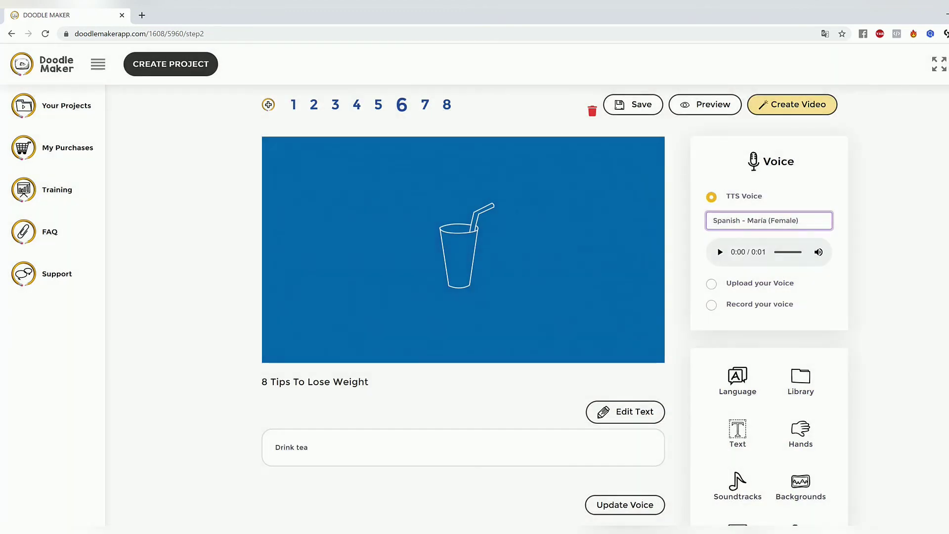
pyautogui.click(720, 252)
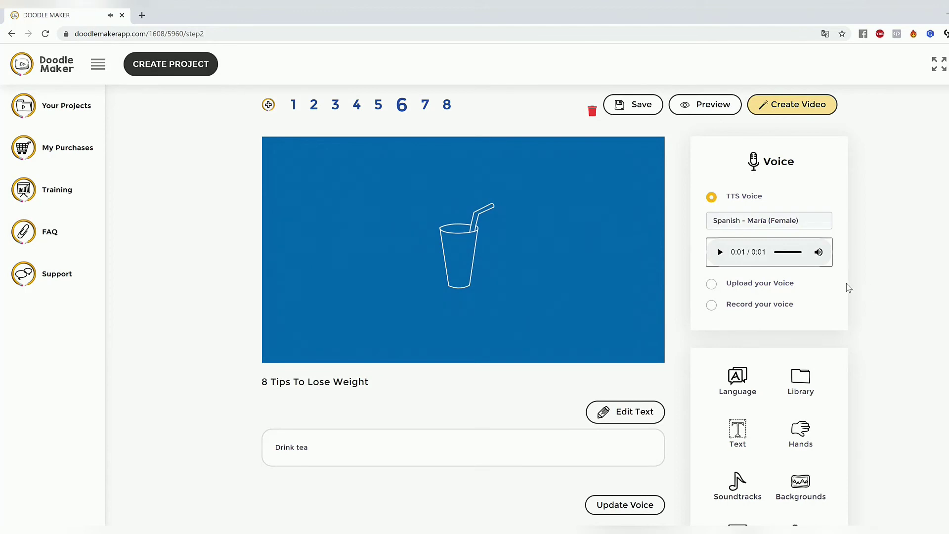
pyautogui.click(860, 283)
# Step: Leave the current project and start a new video with the AI Video Translation Engine
pyautogui.scroll(1, 285, 200)
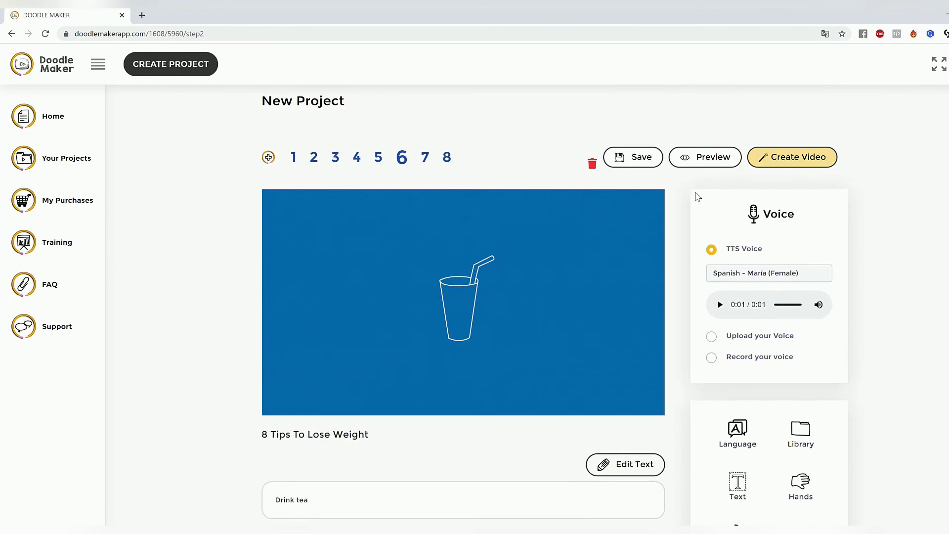
pyautogui.click(62, 123)
pyautogui.click(165, 73)
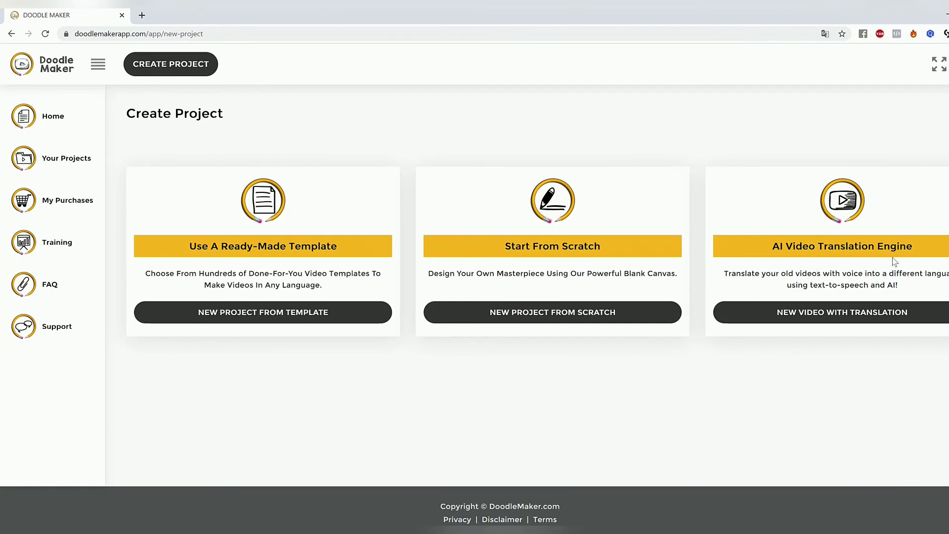
pyautogui.moveTo(819, 247); pyautogui.dragTo(932, 262)
pyautogui.click(861, 316)
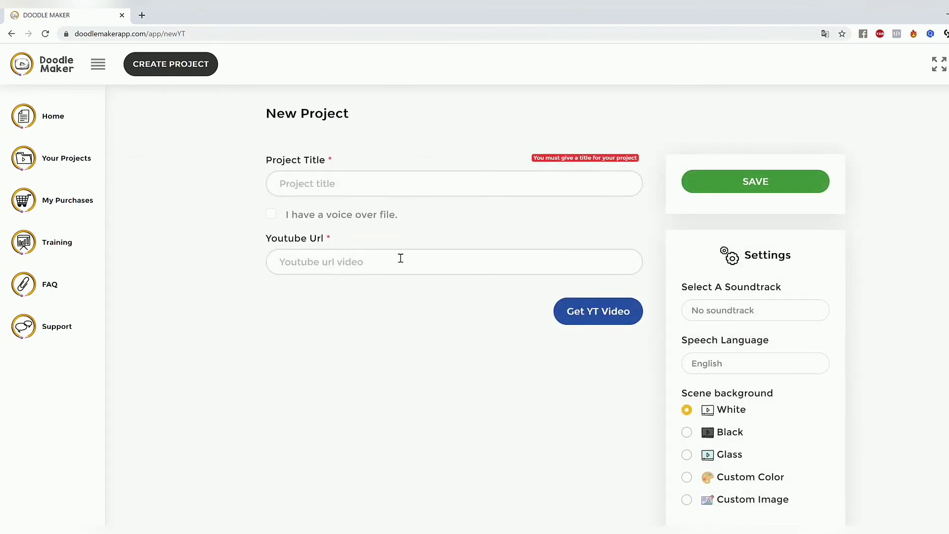
# Step: Enter "Weight Loss Video" as the new project's title
pyautogui.scroll(-7, 717, 288)
pyautogui.scroll(7, 542, 285)
pyautogui.click(359, 186)
pyautogui.write('Weight Loss video')
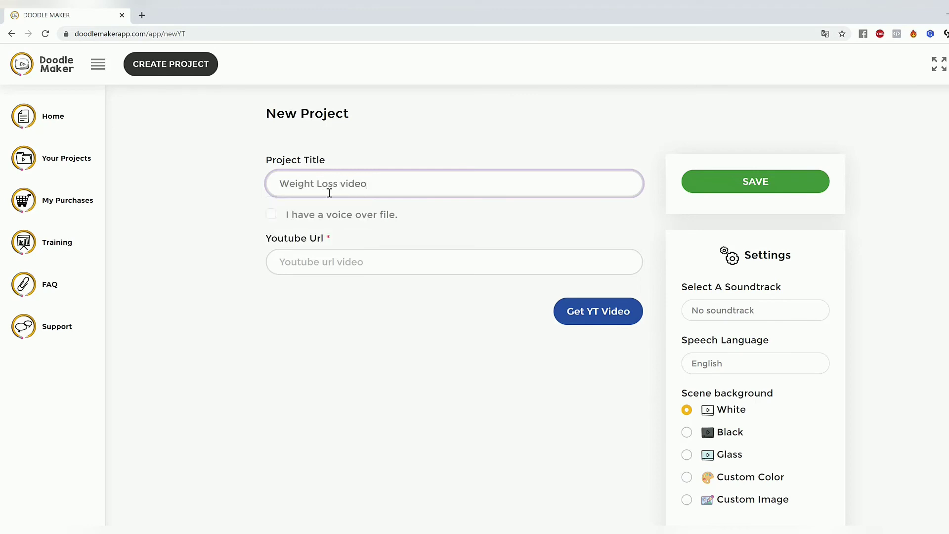
pyautogui.moveTo(339, 184); pyautogui.dragTo(346, 184)
pyautogui.write('V')
pyautogui.click(428, 252)
pyautogui.write('https://www.youtube.com/watch?v=MOs3CvGkdbI')
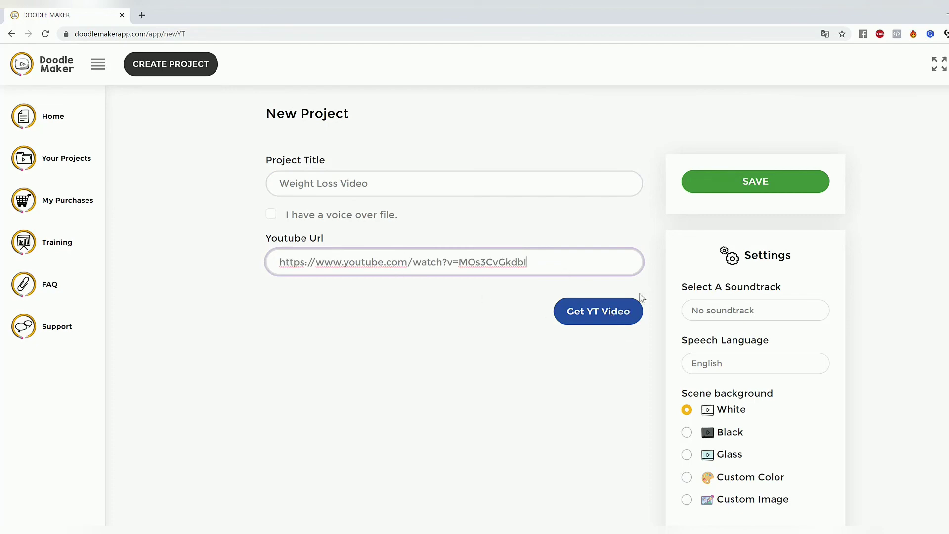
pyautogui.click(613, 318)
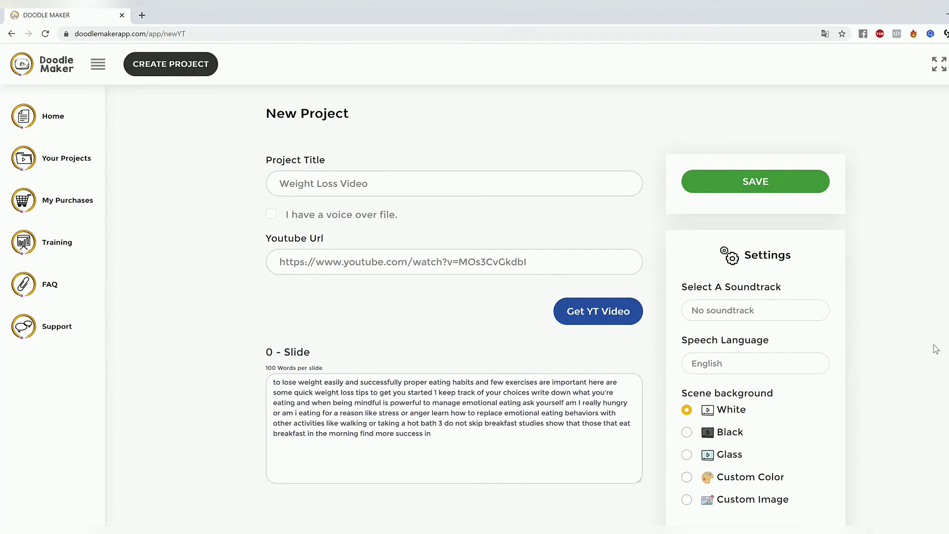
# Step: Examine the slide texts extracted from the YouTube video and the project's background and hand style settings
pyautogui.scroll(-2, 855, 359)
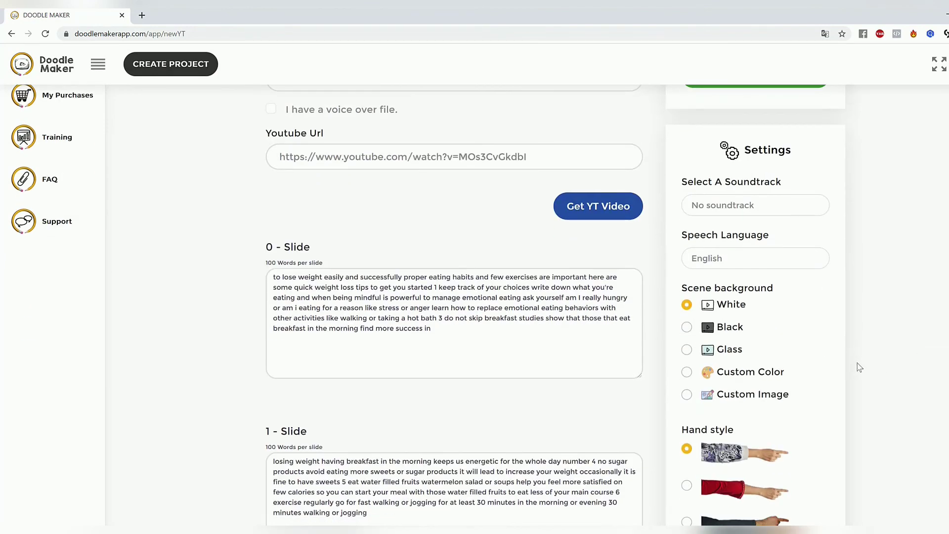
pyautogui.scroll(-5, 859, 365)
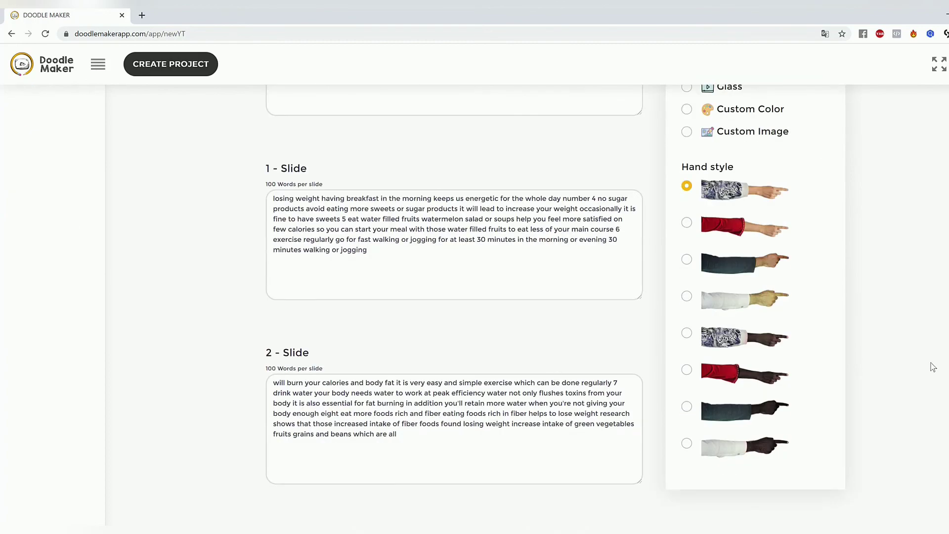
pyautogui.scroll(-10, 548, 299)
pyautogui.scroll(15, 436, 326)
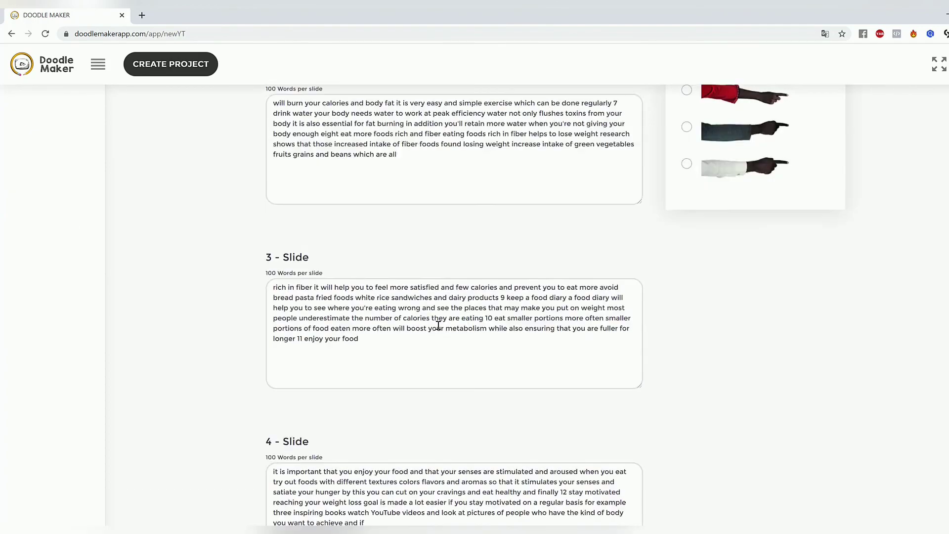
pyautogui.scroll(3, 898, 322)
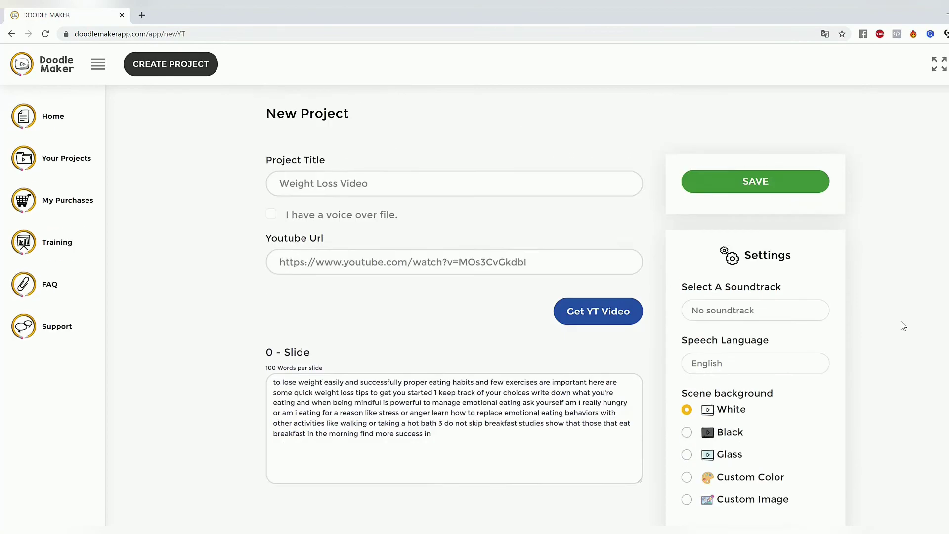
pyautogui.scroll(-4, 858, 339)
pyautogui.moveTo(464, 229); pyautogui.dragTo(421, 185)
pyautogui.click(458, 200)
pyautogui.scroll(3, 522, 227)
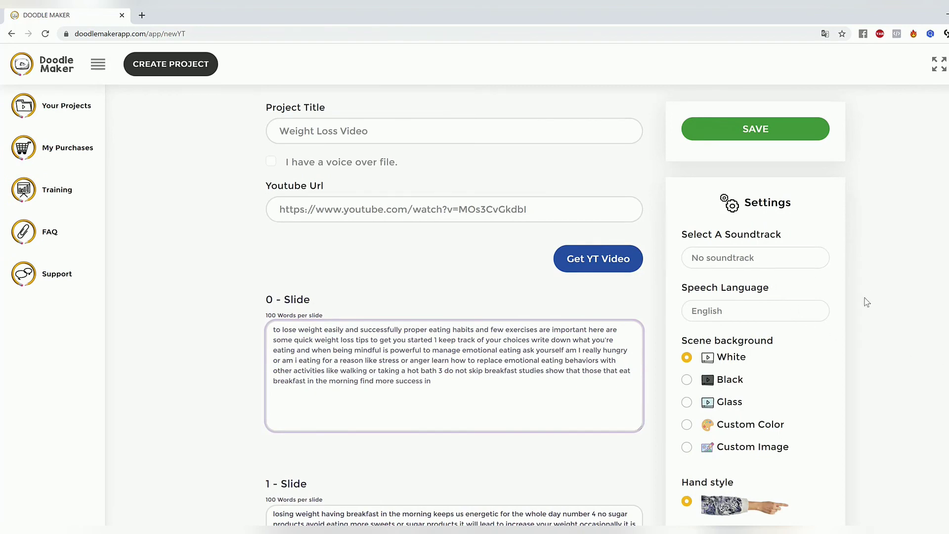
pyautogui.scroll(-5, 862, 303)
pyautogui.scroll(6, 861, 304)
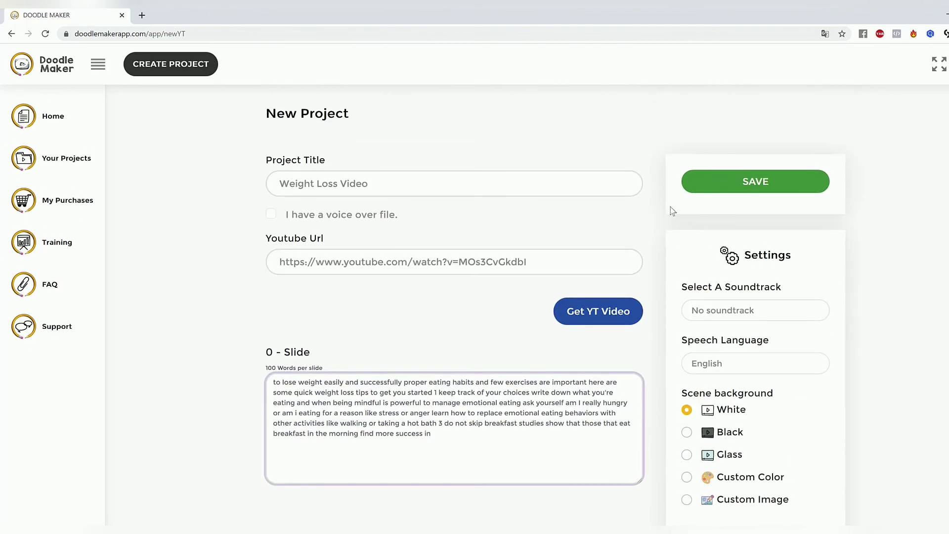
# Step: Save the new project and look over slide 1's generated doodles and text in the editor
pyautogui.click(783, 184)
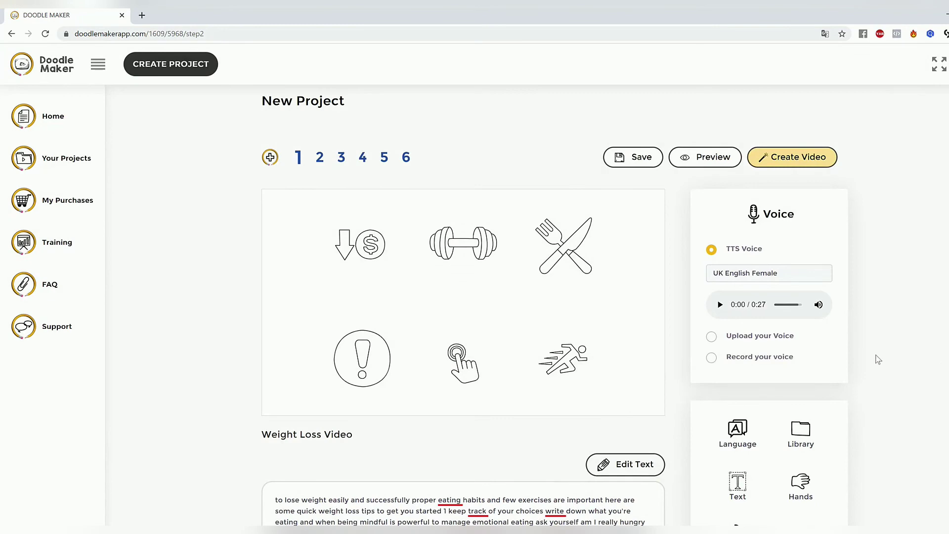
pyautogui.scroll(-4, 878, 359)
pyautogui.scroll(3, 875, 360)
pyautogui.scroll(1, 875, 359)
pyautogui.scroll(-3, 839, 361)
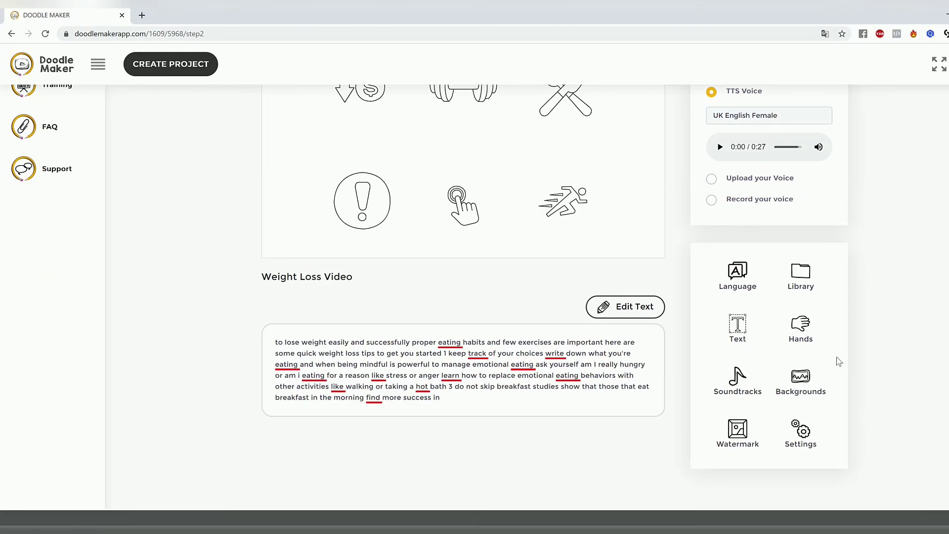
# Step: Set the speech language to Italian with auto translation and review slide 1's translated voice text
pyautogui.click(731, 271)
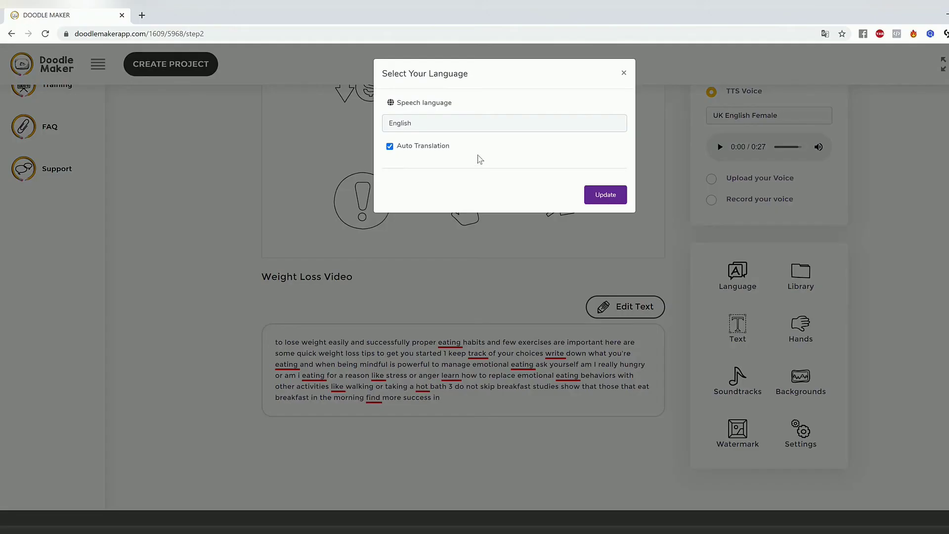
pyautogui.click(486, 124)
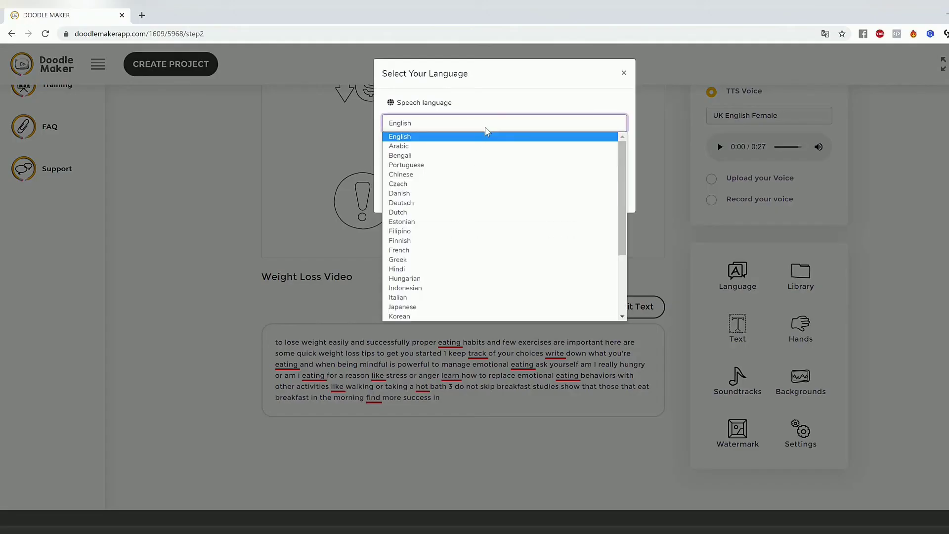
pyautogui.scroll(-3, 464, 235)
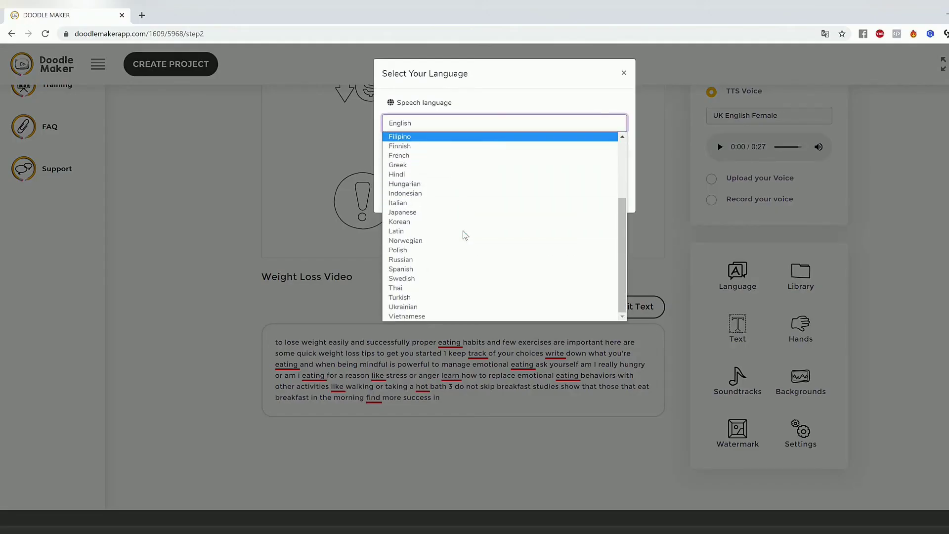
pyautogui.scroll(3, 455, 283)
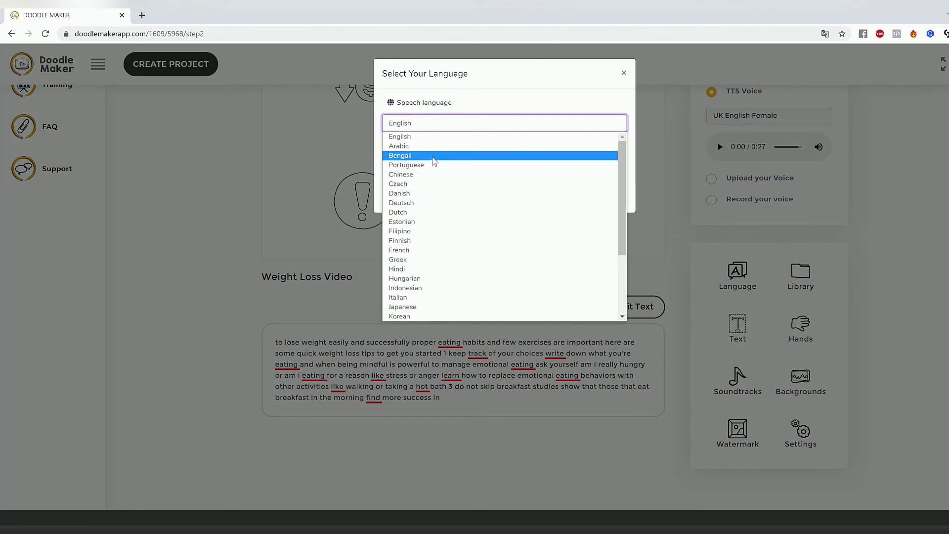
pyautogui.scroll(-3, 429, 232)
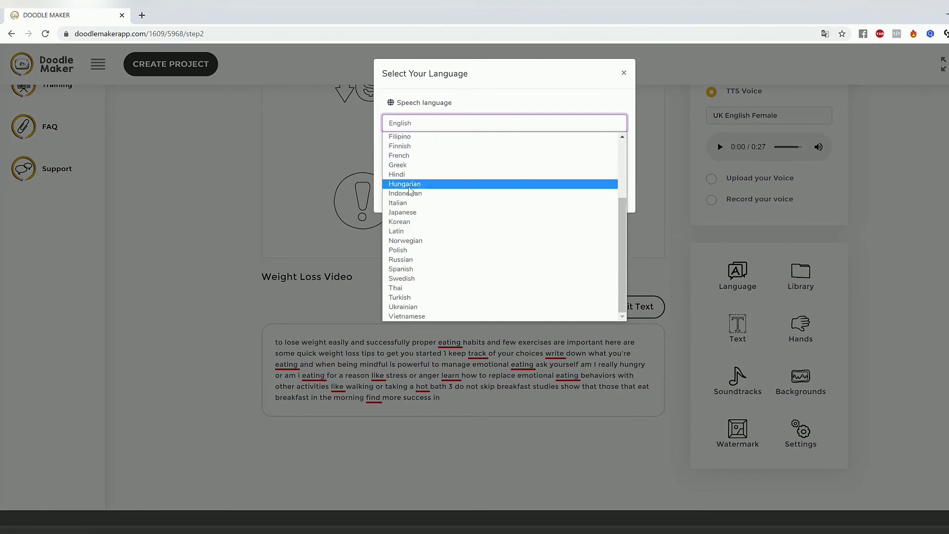
pyautogui.click(420, 206)
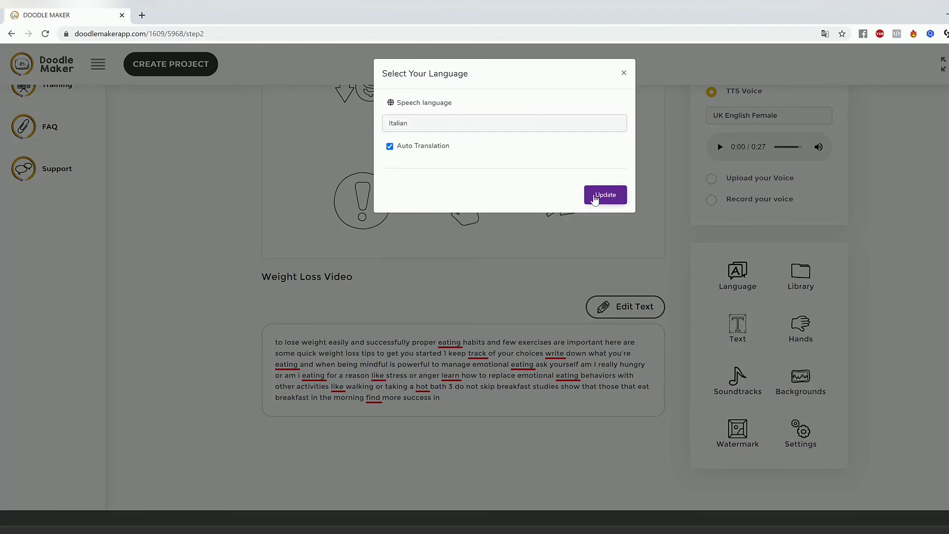
pyautogui.click(598, 198)
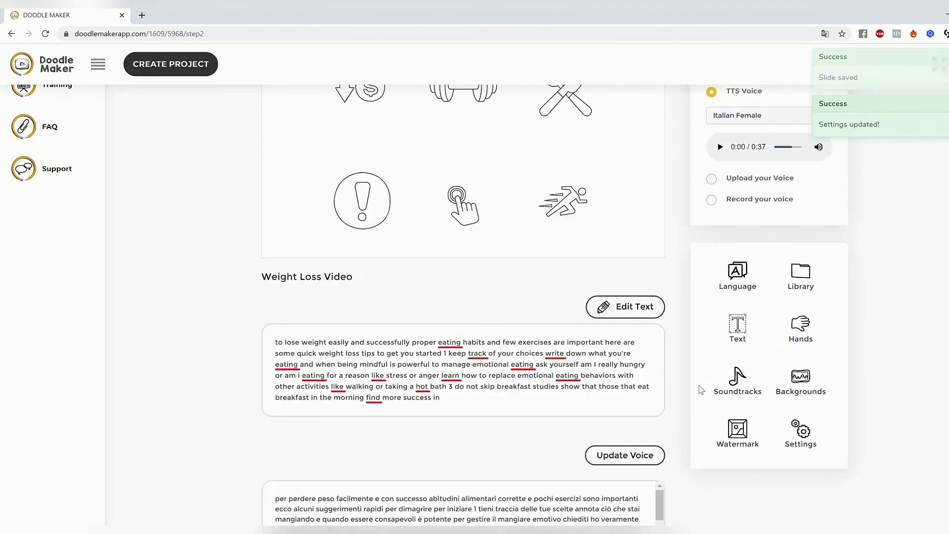
pyautogui.scroll(-2, 699, 388)
pyautogui.moveTo(659, 404)
pyautogui.mouseDown()
pyautogui.moveTo(669, 441)
pyautogui.moveTo(660, 403)
pyautogui.mouseUp()
pyautogui.scroll(5, 644, 278)
# Step: Select the cutlery, runner, exclamation mark and down-arrow dollar doodles on slide 1 to examine their element settings
pyautogui.click(565, 275)
pyautogui.click(571, 341)
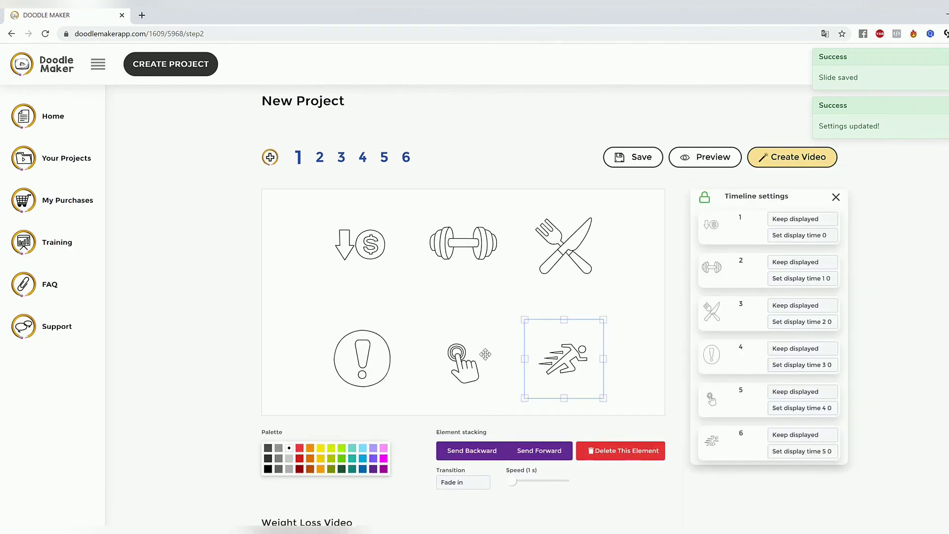
pyautogui.click(388, 350)
pyautogui.click(350, 238)
# Step: Set slide 1's text-to-speech voice to Italian - Alessia (Female) and check its translated text
pyautogui.click(903, 249)
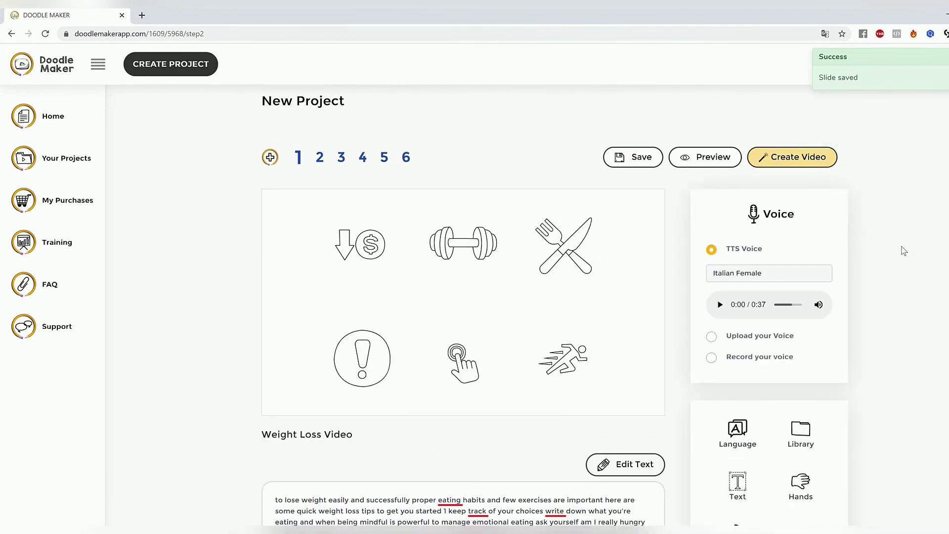
pyautogui.click(735, 275)
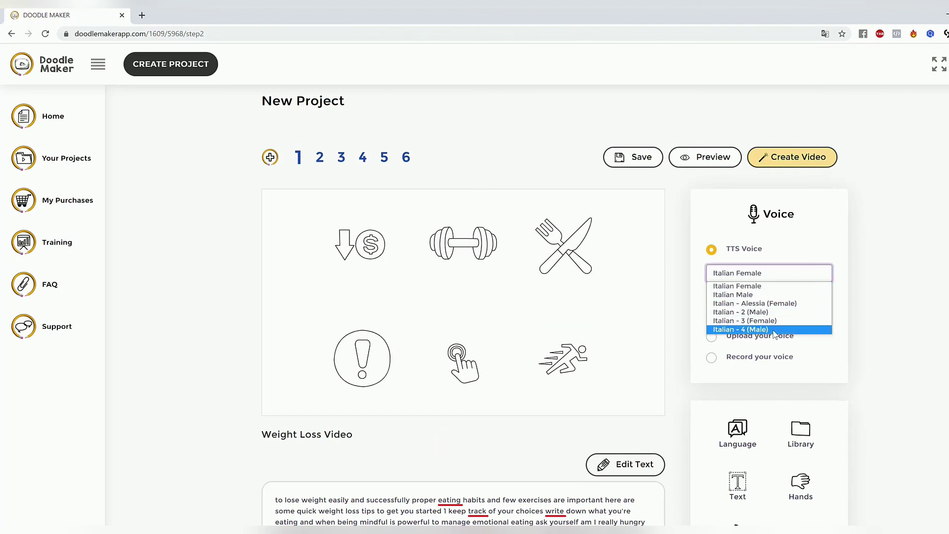
pyautogui.click(775, 304)
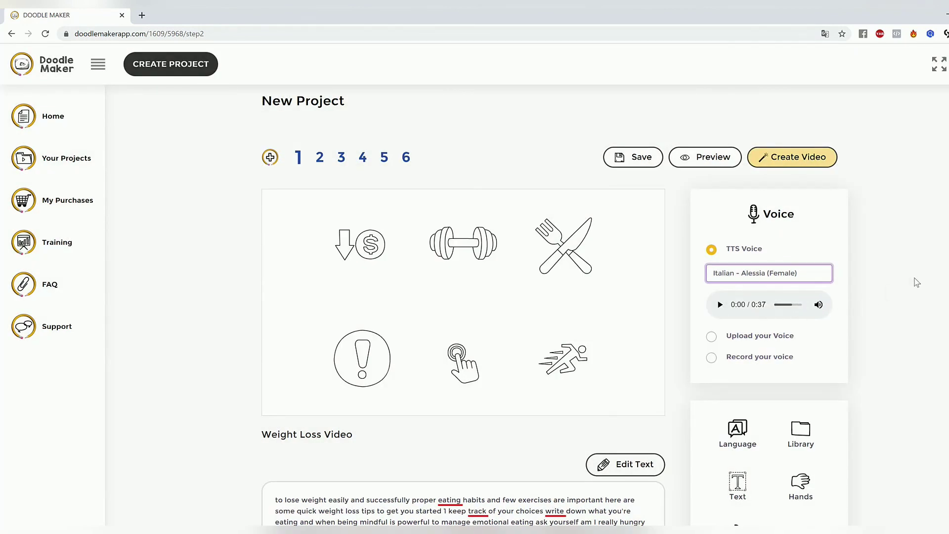
pyautogui.scroll(-5, 463, 243)
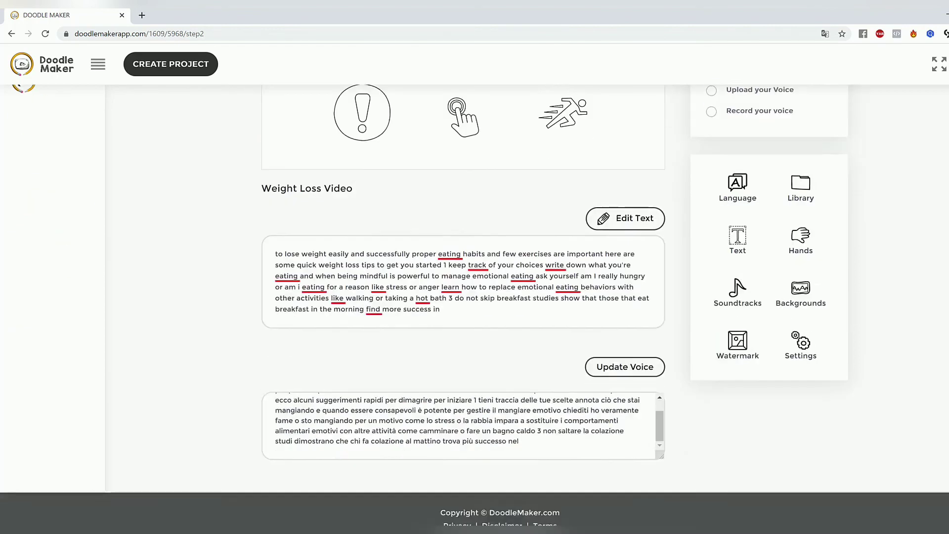
pyautogui.scroll(4, 463, 243)
# Step: Recolour slide 1's down-arrow dollar doodle red, the dumbbell dark red and the pointing hand dark green
pyautogui.click(382, 210)
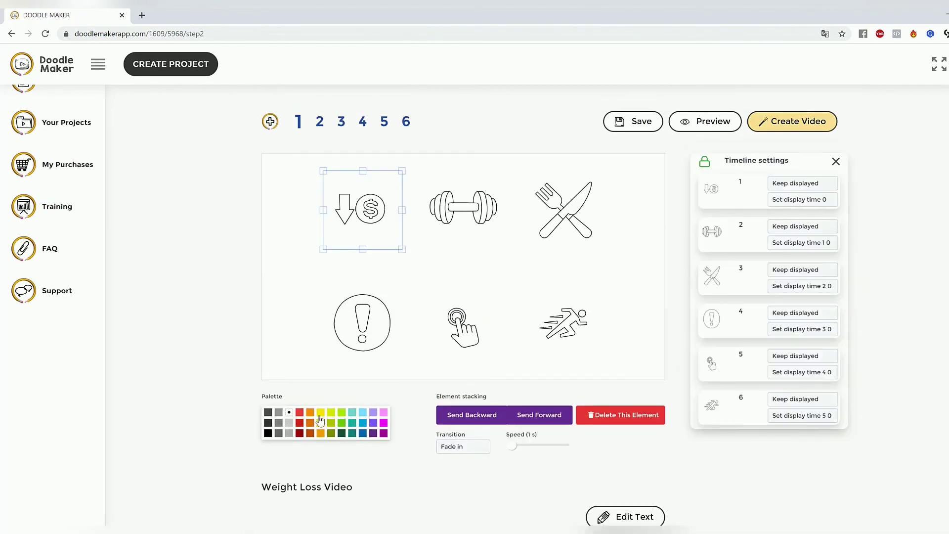
pyautogui.click(300, 414)
pyautogui.click(467, 230)
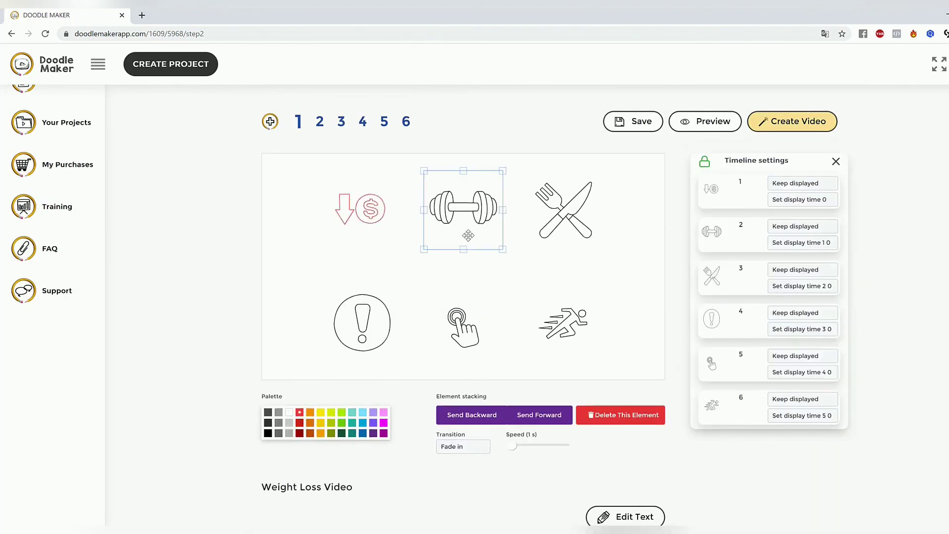
pyautogui.click(299, 434)
pyautogui.click(472, 327)
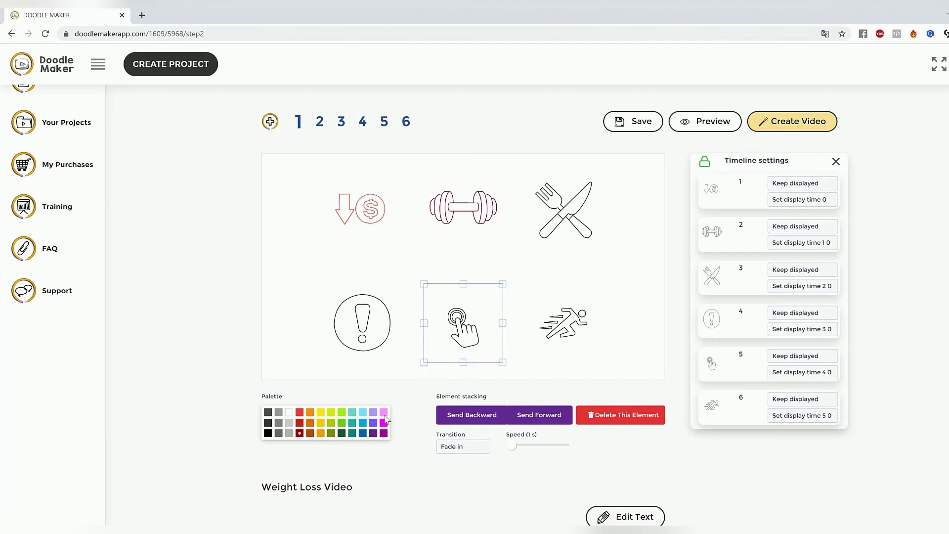
pyautogui.click(341, 433)
pyautogui.click(363, 324)
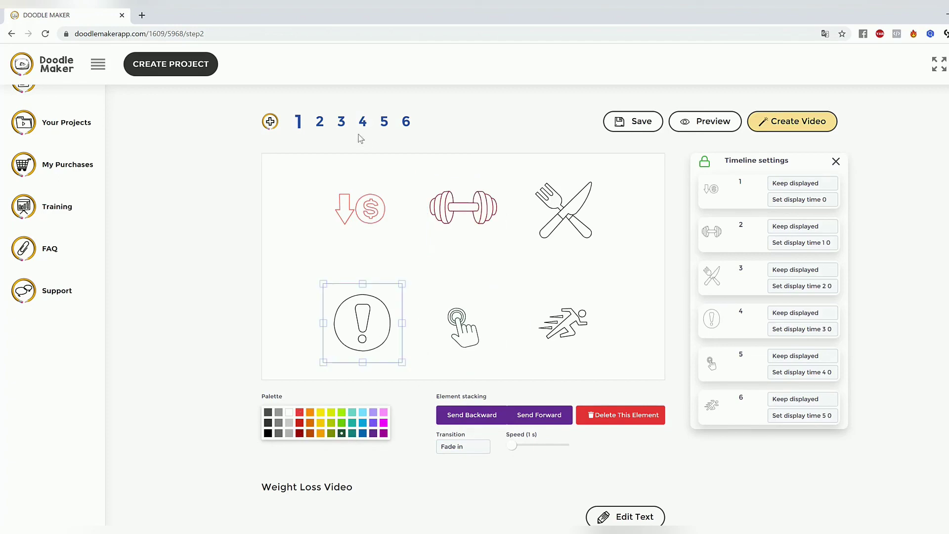
# Step: Go through slide 2 to slide 5 and examine slide 5's doodles, text and Italian translation
pyautogui.click(319, 121)
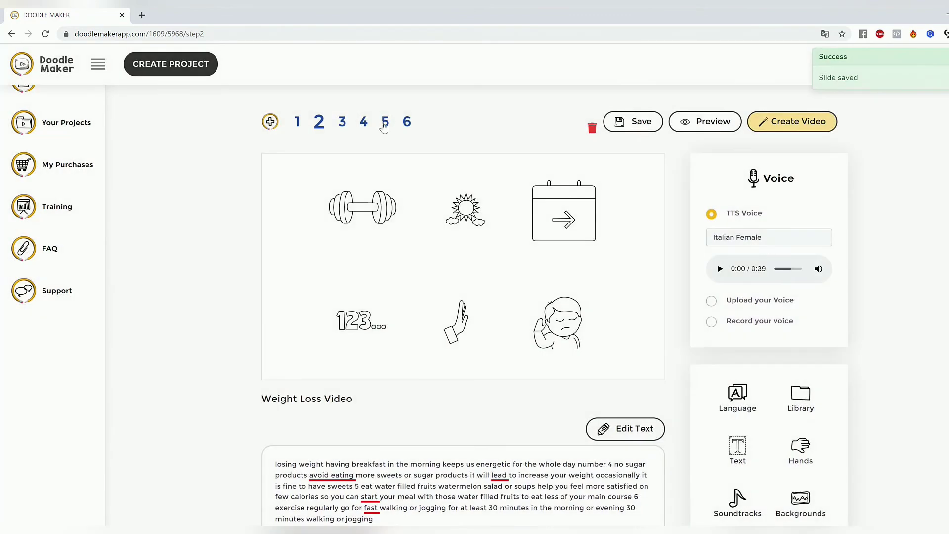
pyautogui.click(388, 124)
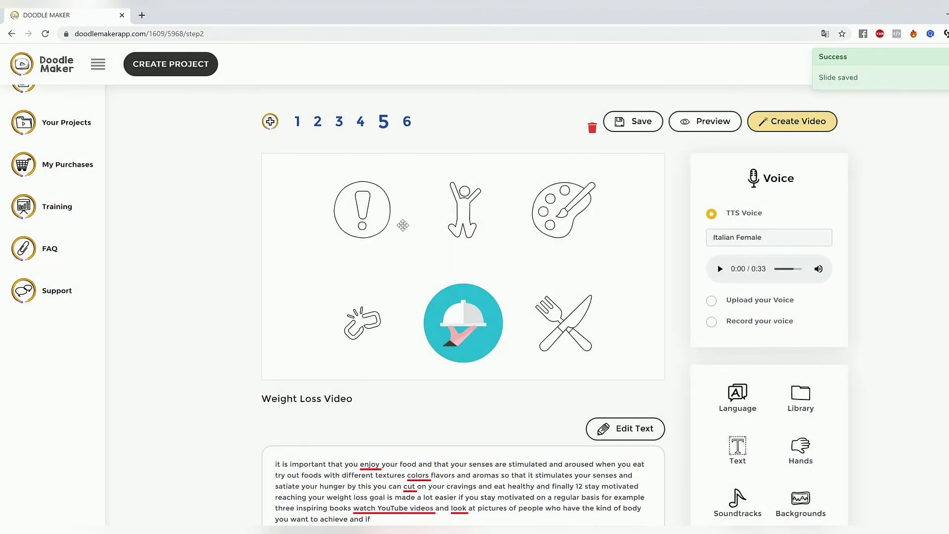
pyautogui.click(557, 211)
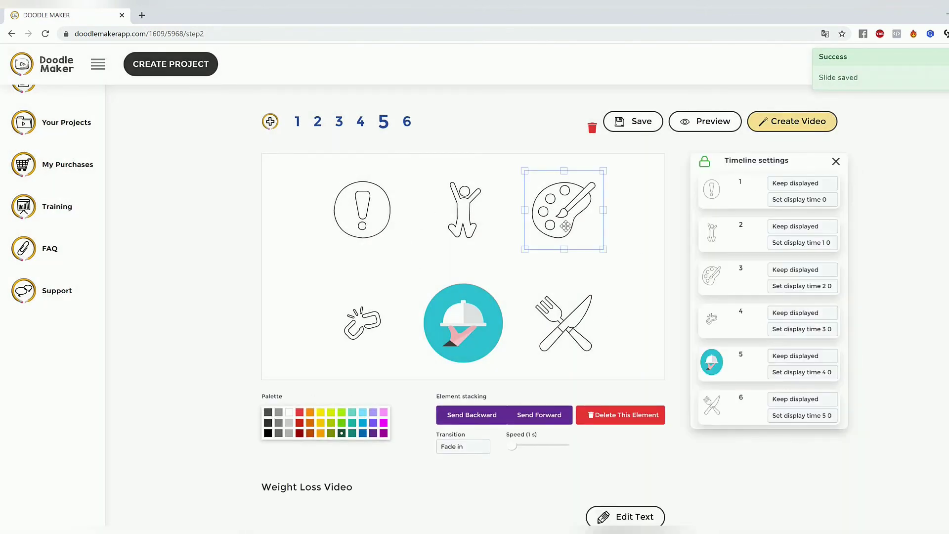
pyautogui.scroll(-4, 526, 292)
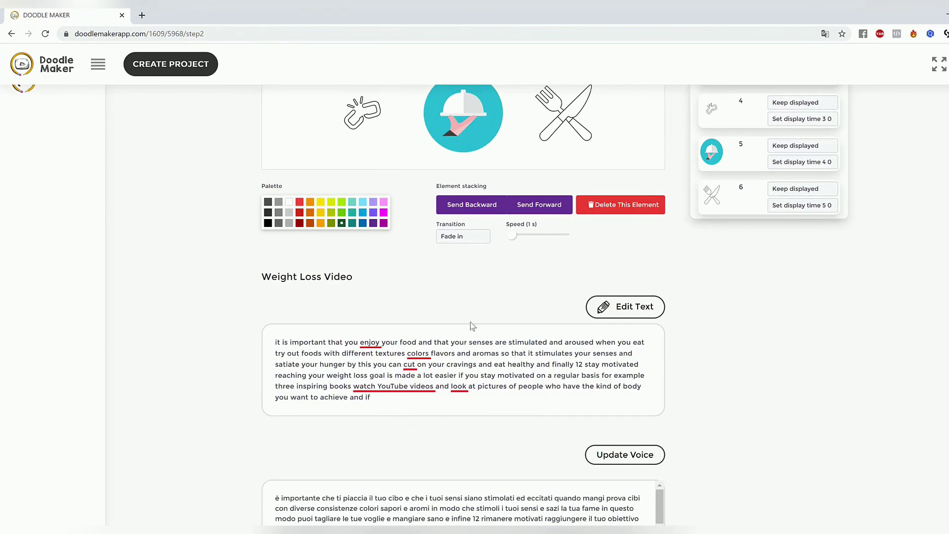
pyautogui.scroll(5, 562, 343)
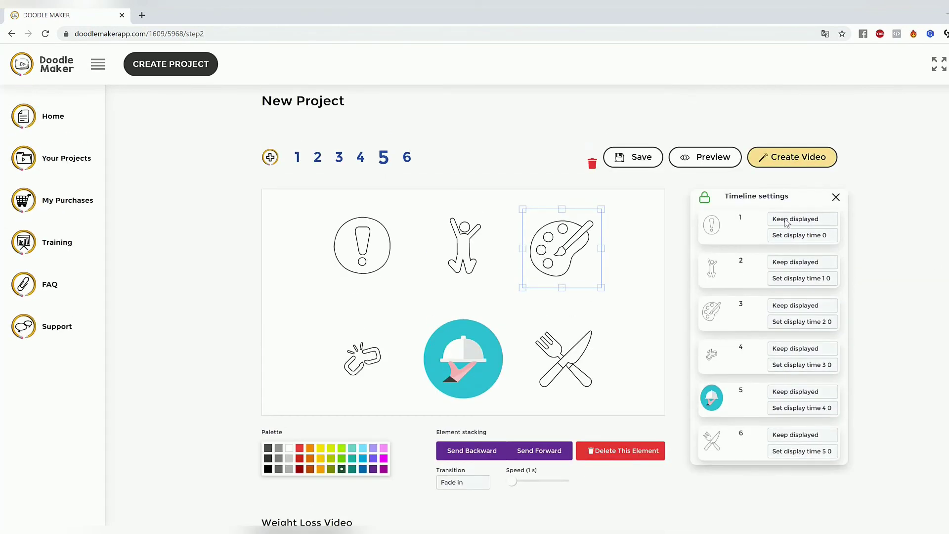
pyautogui.click(649, 271)
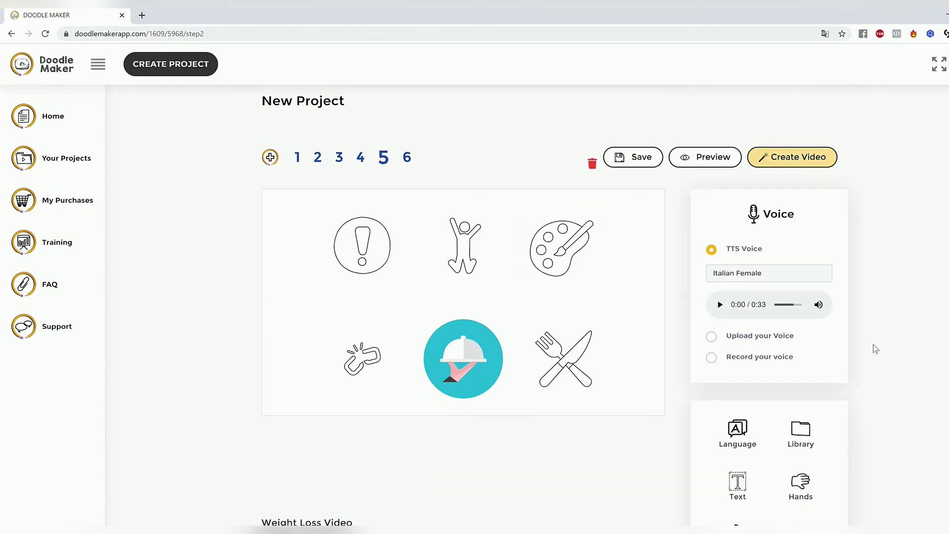
# Step: Search the JumpStory library for "happy" and add the laughing elf face with the green hat to slide 5
pyautogui.scroll(-5, 872, 350)
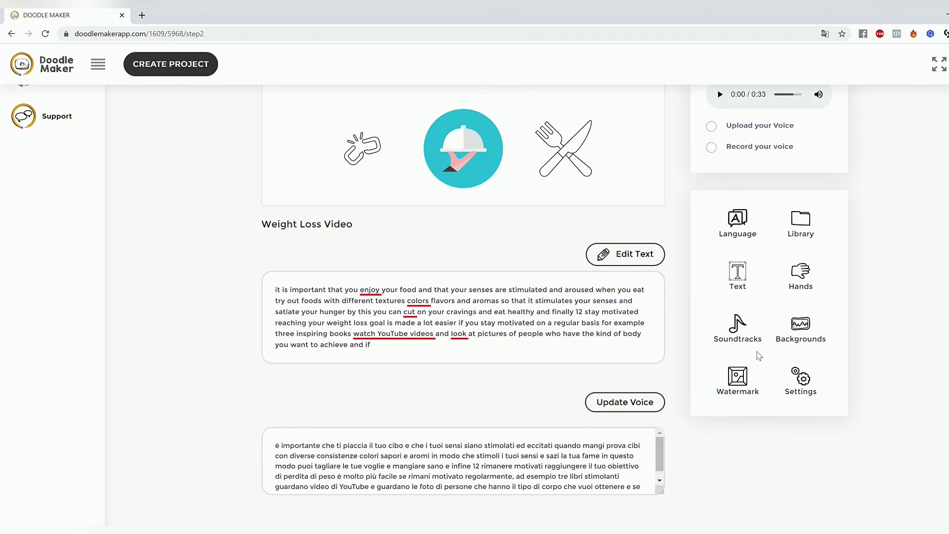
pyautogui.click(801, 222)
pyautogui.click(720, 150)
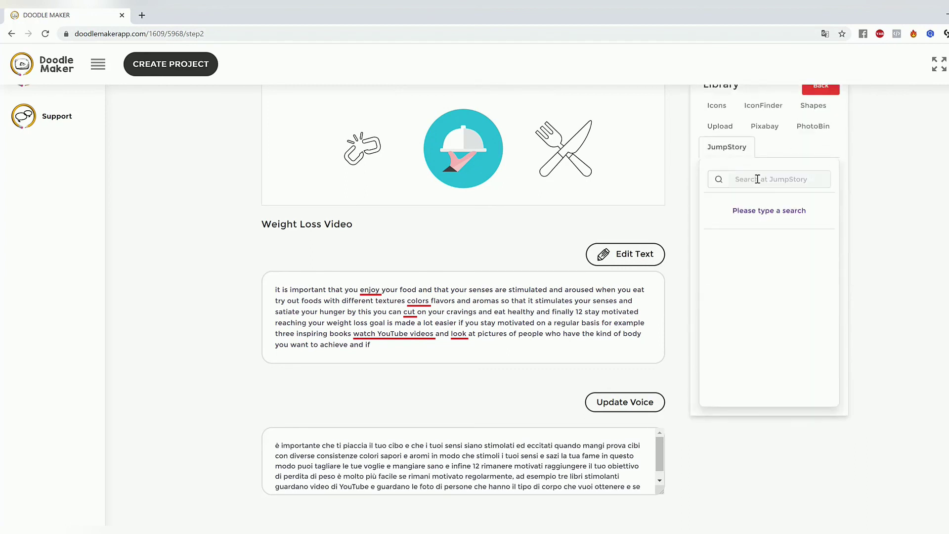
pyautogui.write('happy')
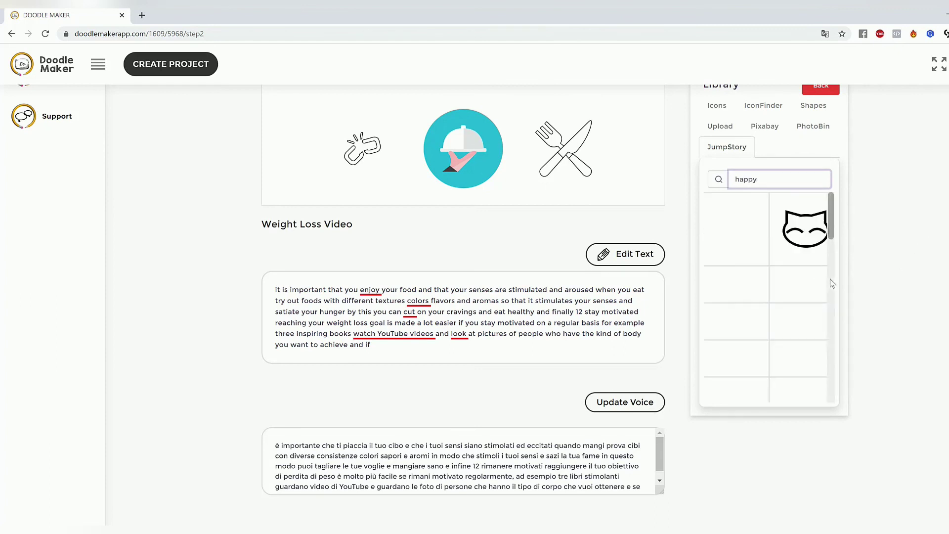
pyautogui.scroll(-4, 809, 302)
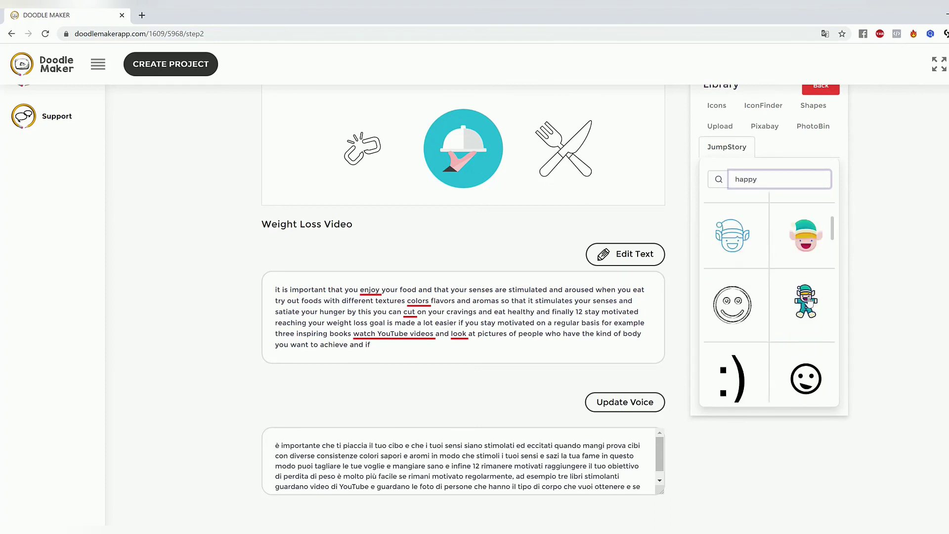
pyautogui.scroll(5, 809, 302)
pyautogui.scroll(-3, 809, 302)
pyautogui.scroll(-3, 808, 302)
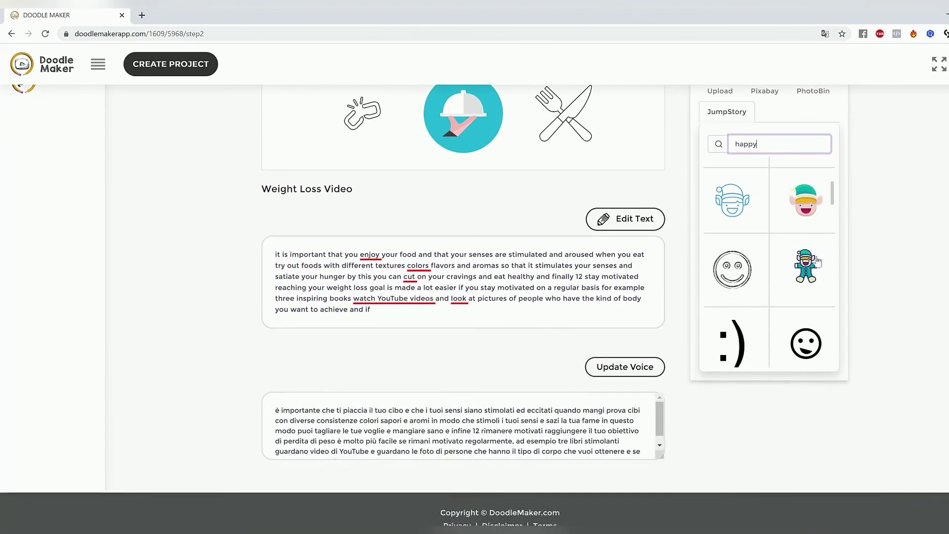
pyautogui.moveTo(831, 196); pyautogui.dragTo(864, 206)
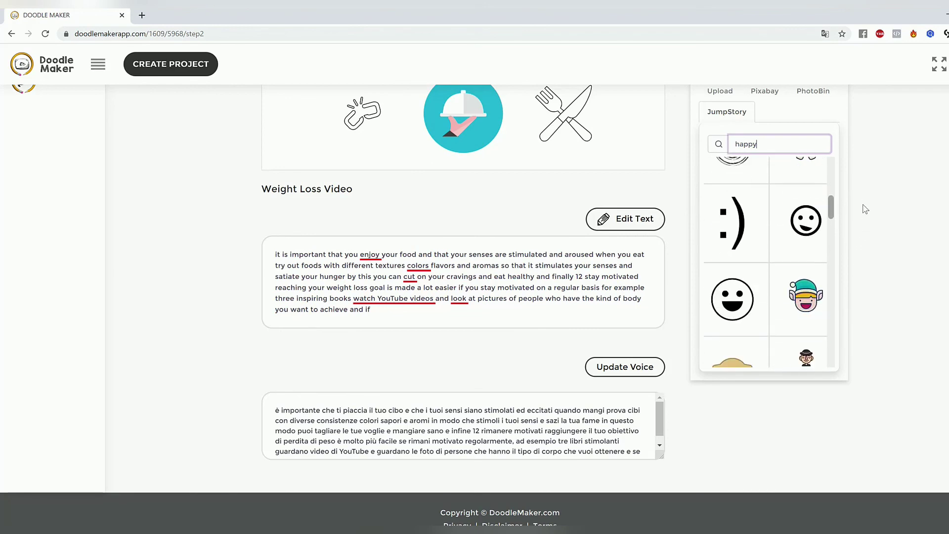
pyautogui.click(813, 303)
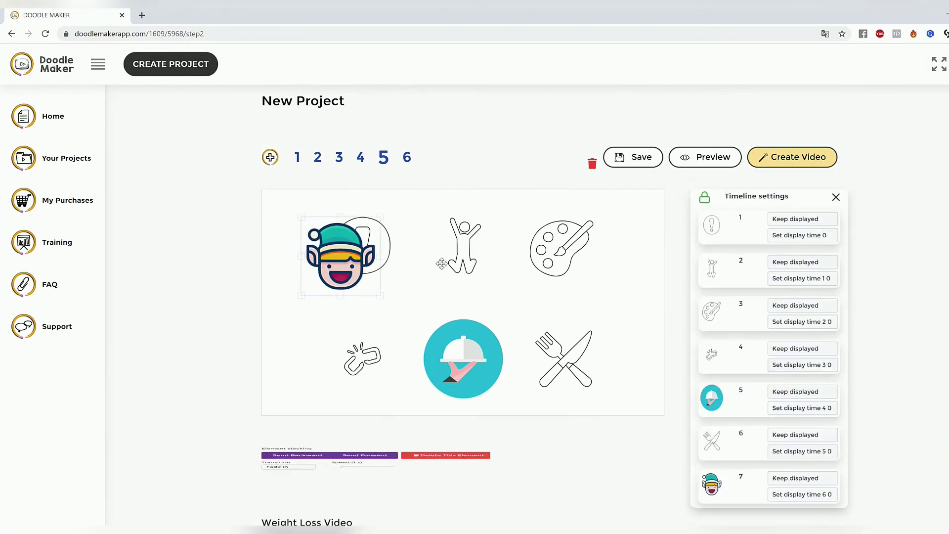
# Step: Replace slide 5's jumping figure with the elf face by moving the elf into its place and deleting the figure
pyautogui.moveTo(441, 264)
pyautogui.mouseDown()
pyautogui.moveTo(524, 262)
pyautogui.moveTo(460, 240)
pyautogui.moveTo(446, 252)
pyautogui.mouseUp()
pyautogui.click(458, 242)
pyautogui.click(613, 453)
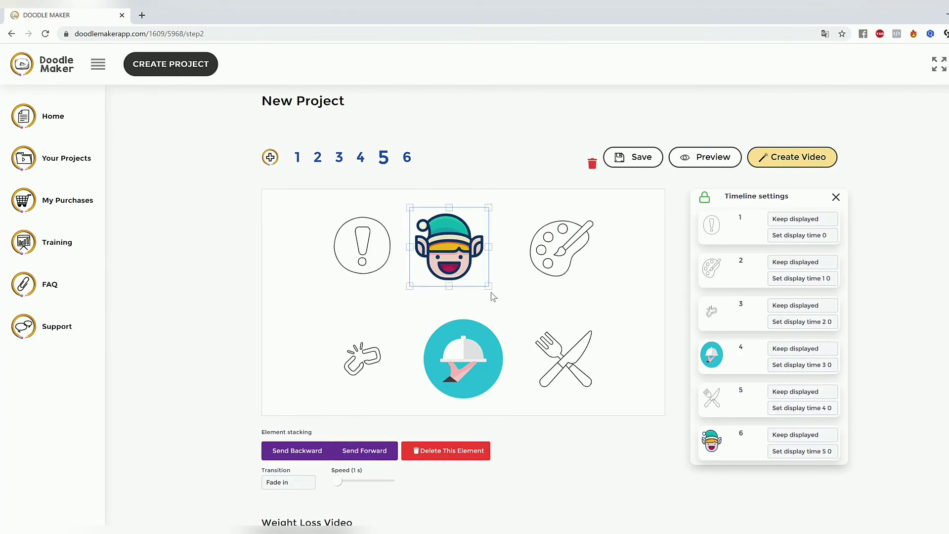
# Step: Enlarge the elf face to fill the space between the exclamation mark and the paint palette, leaving it deselected
pyautogui.moveTo(490, 292); pyautogui.dragTo(518, 308)
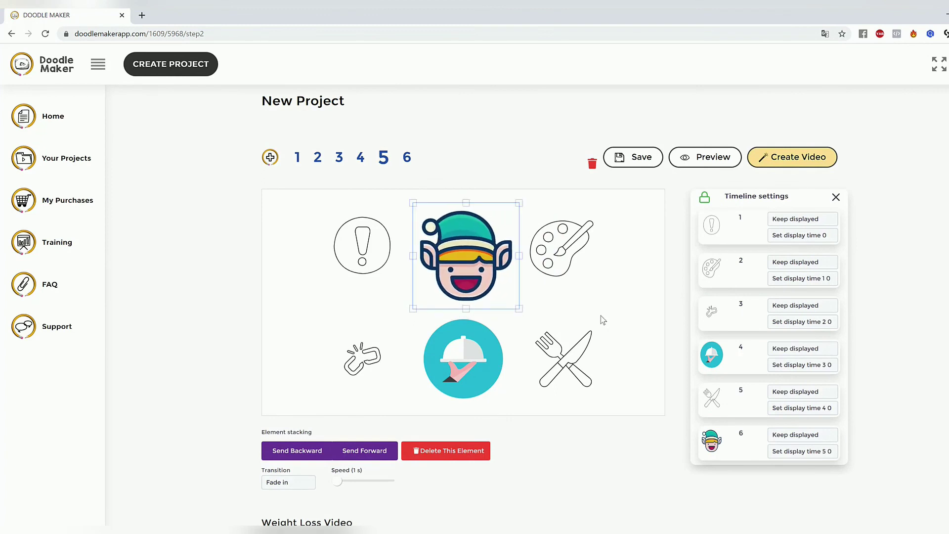
pyautogui.click(602, 320)
pyautogui.click(467, 239)
pyautogui.click(638, 278)
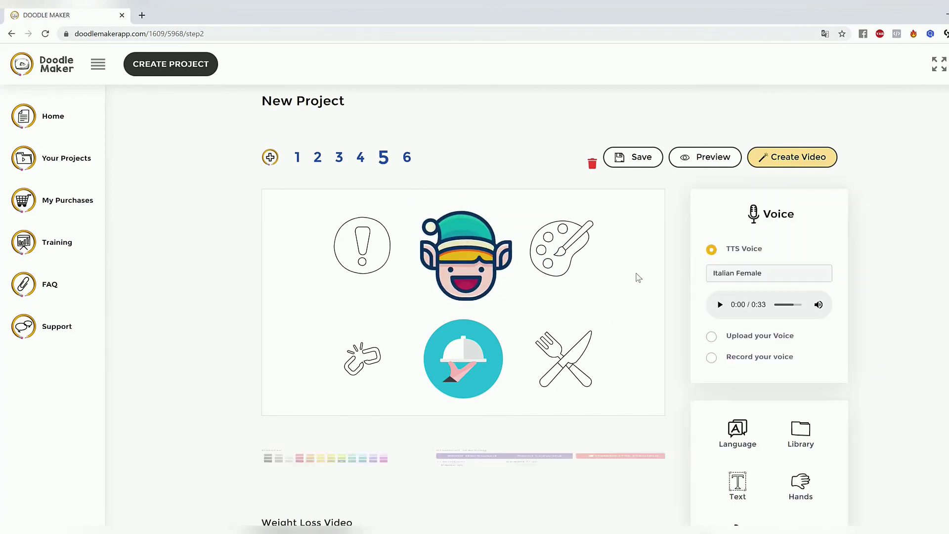